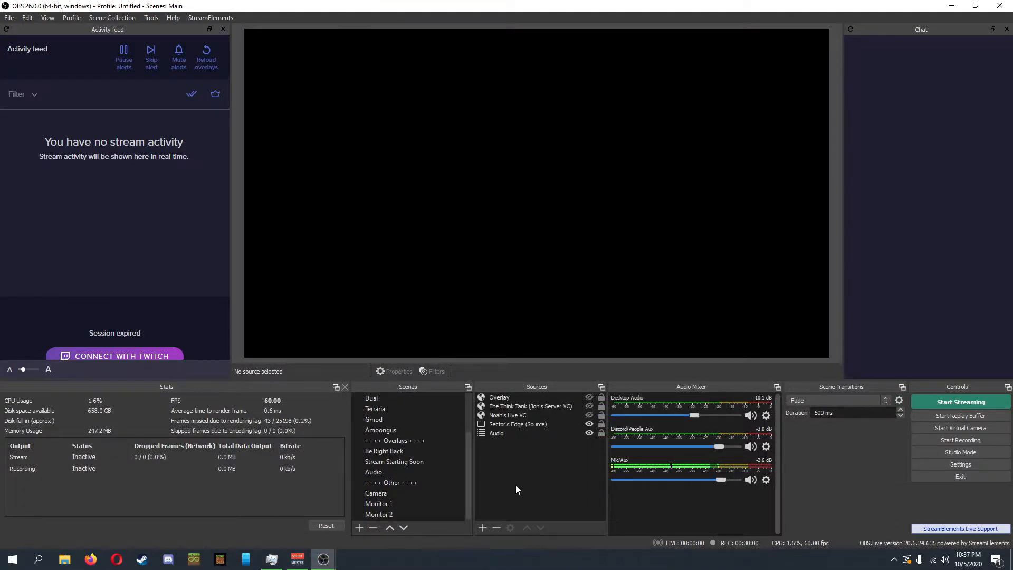
- Look through the scene list's Games, Overlays and Other divider sections
{"action": "scroll", "coordinate": [430, 480], "scroll_direction": "up", "scroll_amount": 2}
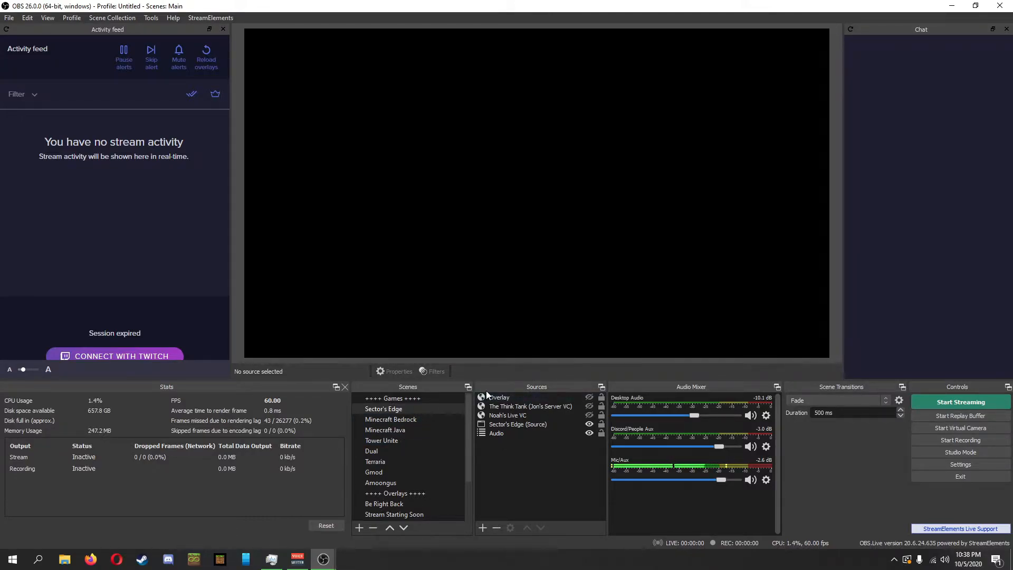
{"action": "left_click", "coordinate": [441, 401]}
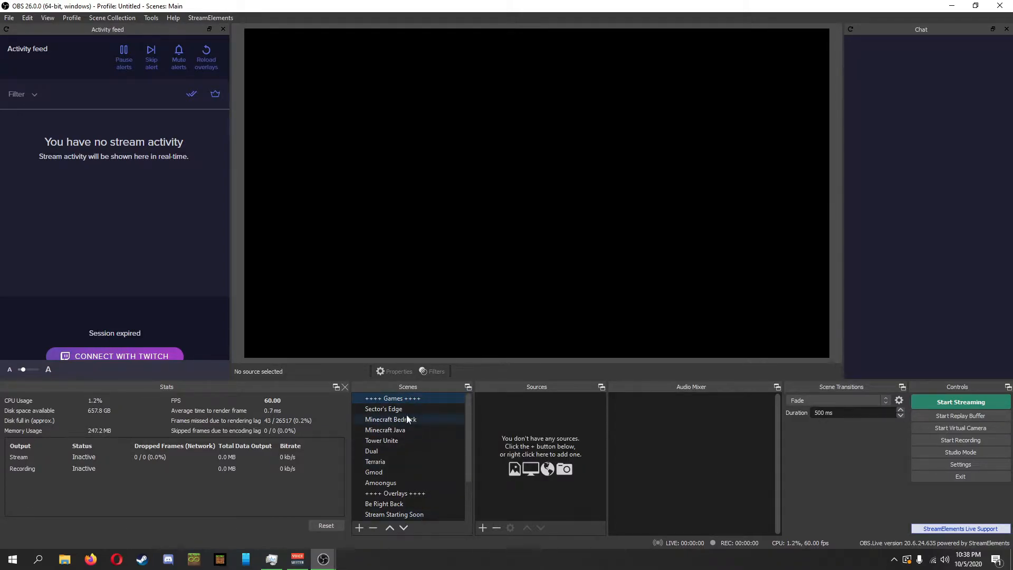
{"action": "left_click", "coordinate": [211, 17]}
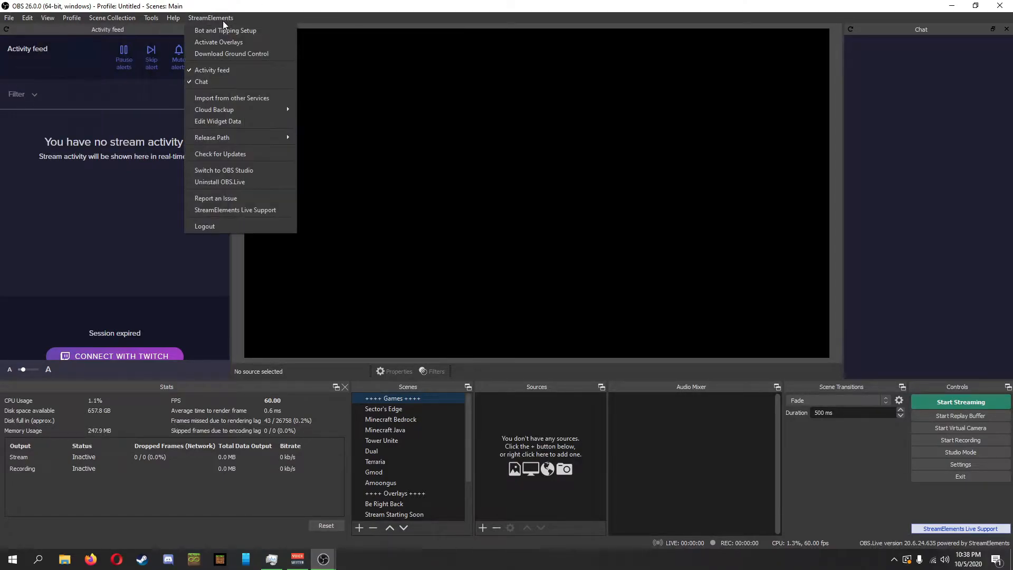
{"action": "left_click", "coordinate": [290, 6]}
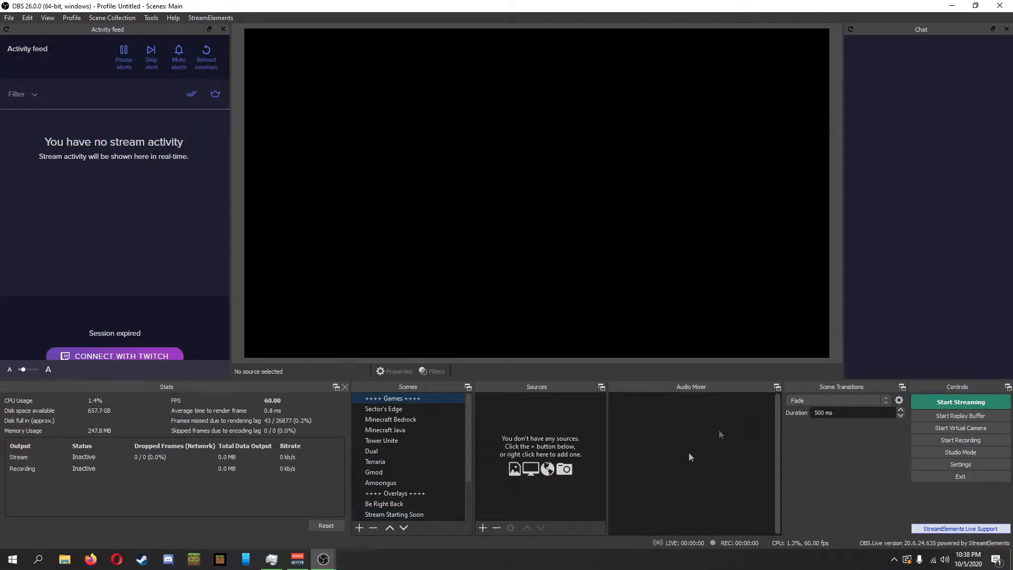
{"action": "left_click_drag", "start_coordinate": [468, 422], "coordinate": [472, 394]}
{"action": "scroll", "coordinate": [413, 496], "scroll_direction": "down", "scroll_amount": 2}
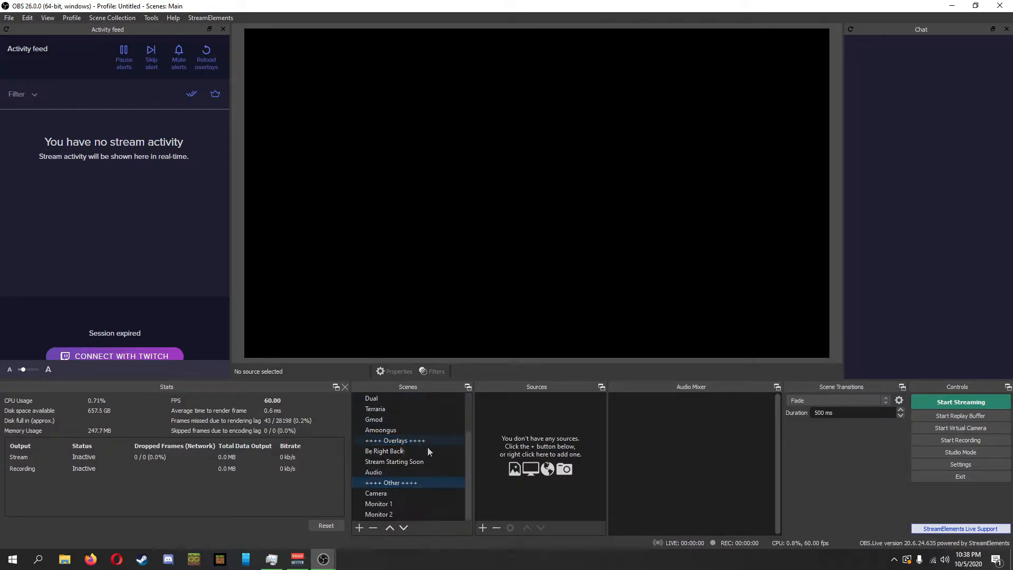
{"action": "scroll", "coordinate": [440, 434], "scroll_direction": "up", "scroll_amount": 2}
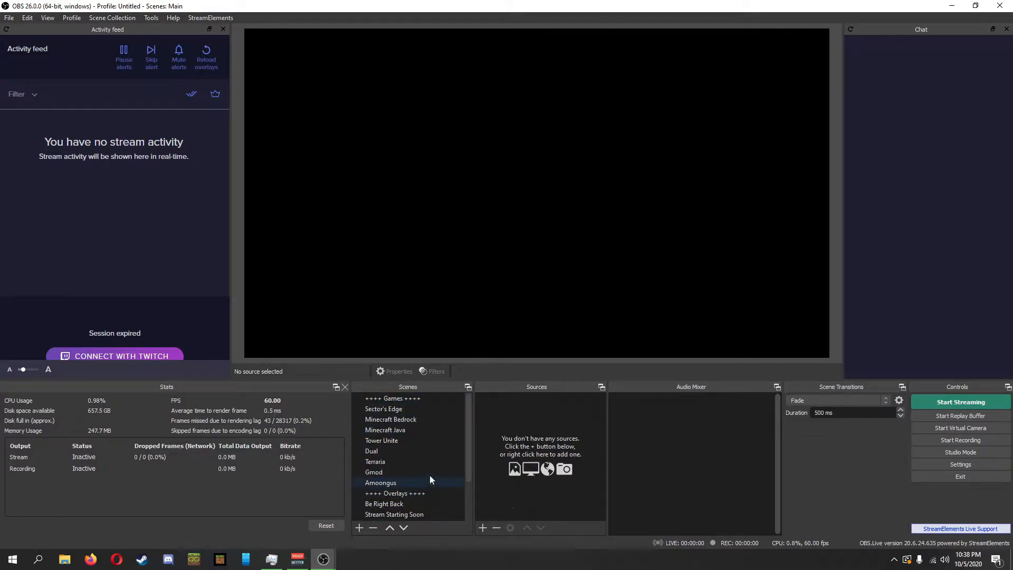
- Switch through the game scenes, including Minecraft Bedrock, Dual, Terraria, Gmod and Amoongus, and return to Sector's Edge
{"action": "left_click", "coordinate": [402, 420]}
{"action": "left_click", "coordinate": [403, 413]}
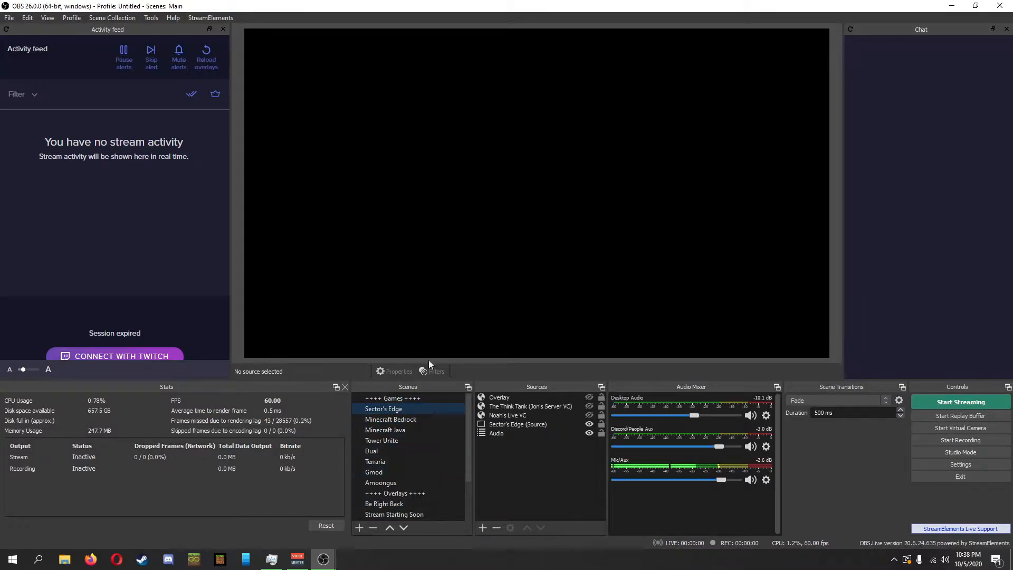
{"action": "left_click", "coordinate": [385, 451]}
{"action": "left_click", "coordinate": [385, 463]}
{"action": "left_click", "coordinate": [385, 472]}
{"action": "left_click", "coordinate": [388, 482]}
{"action": "left_click", "coordinate": [381, 413]}
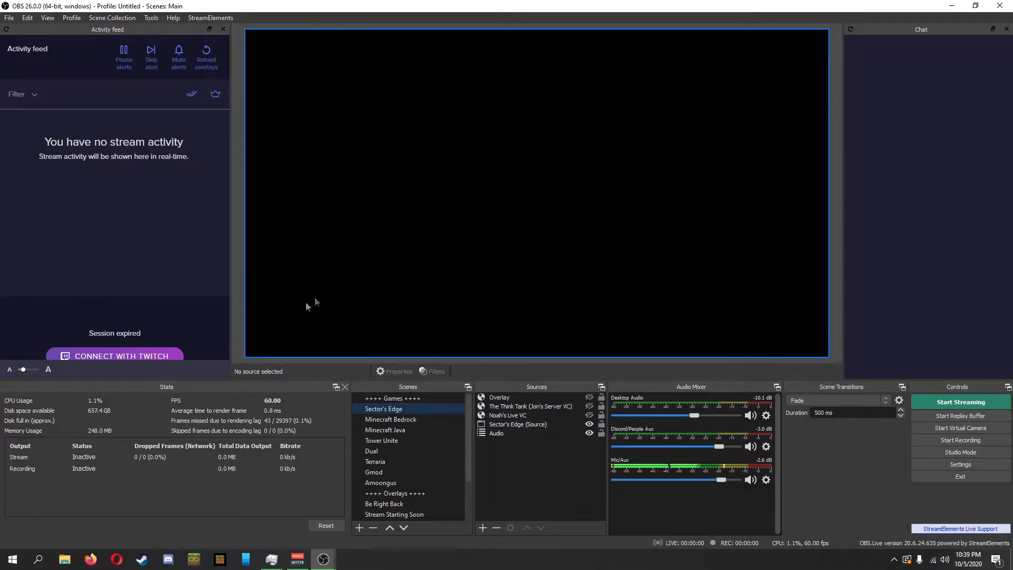
- Inspect the Sector's Edge scene's voice-chat browser sources, its game window source and the nested Audio scene
{"action": "left_click", "coordinate": [514, 407]}
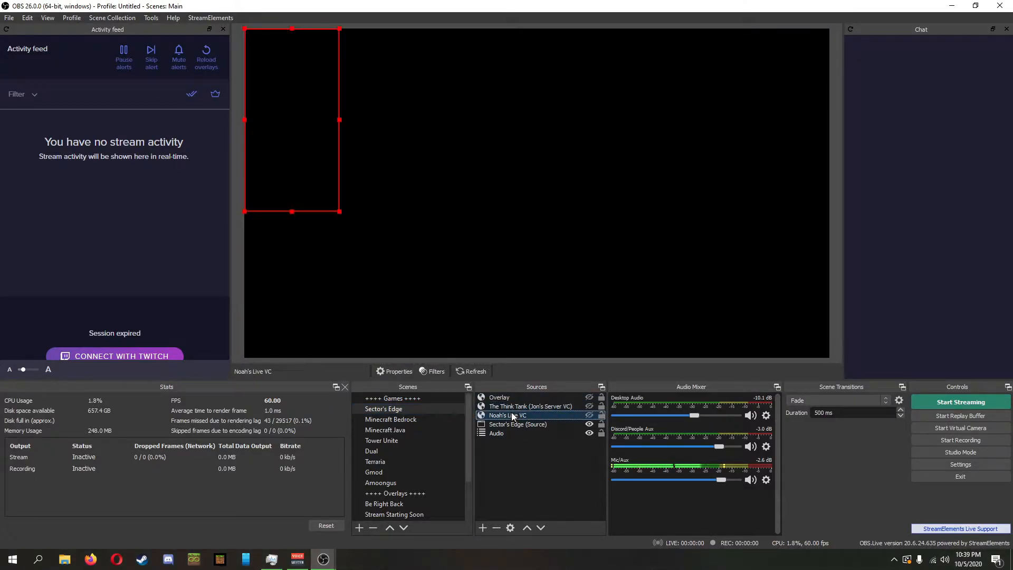
{"action": "left_click", "coordinate": [511, 416]}
{"action": "left_click", "coordinate": [510, 424]}
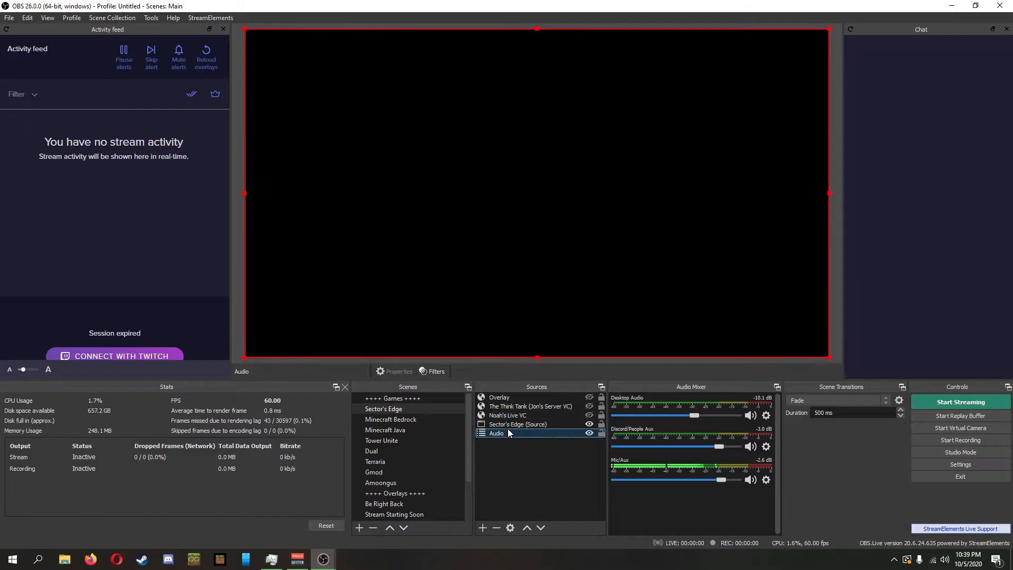
{"action": "left_click", "coordinate": [502, 433]}
- Compare the Be Right Back and Stream Starting Soon overlay scenes, ending on Be Right Back
{"action": "scroll", "coordinate": [417, 471], "scroll_direction": "down", "scroll_amount": 1}
{"action": "left_click", "coordinate": [410, 461]}
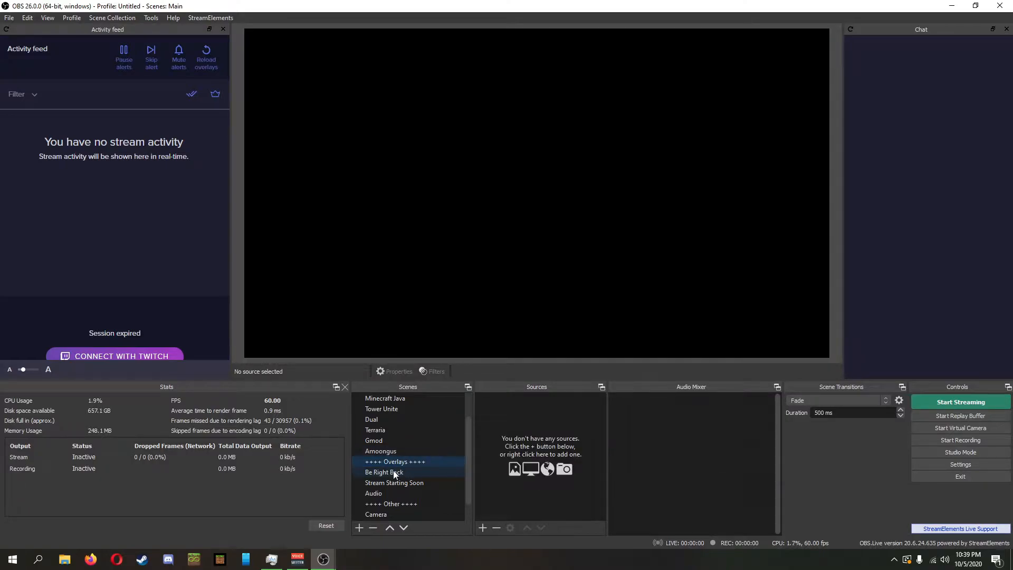
{"action": "left_click", "coordinate": [393, 471]}
{"action": "left_click", "coordinate": [396, 482]}
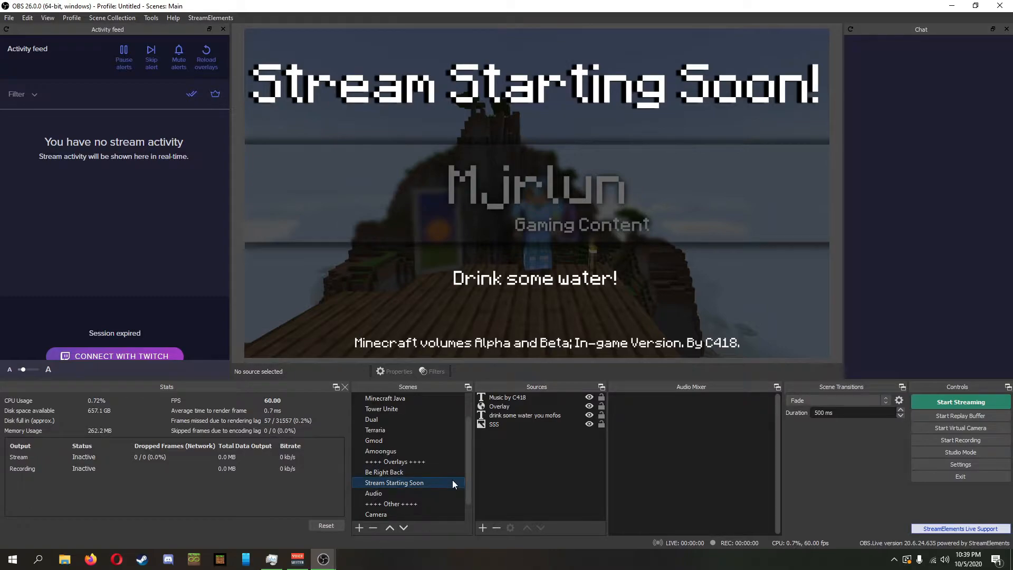
{"action": "left_click", "coordinate": [431, 472]}
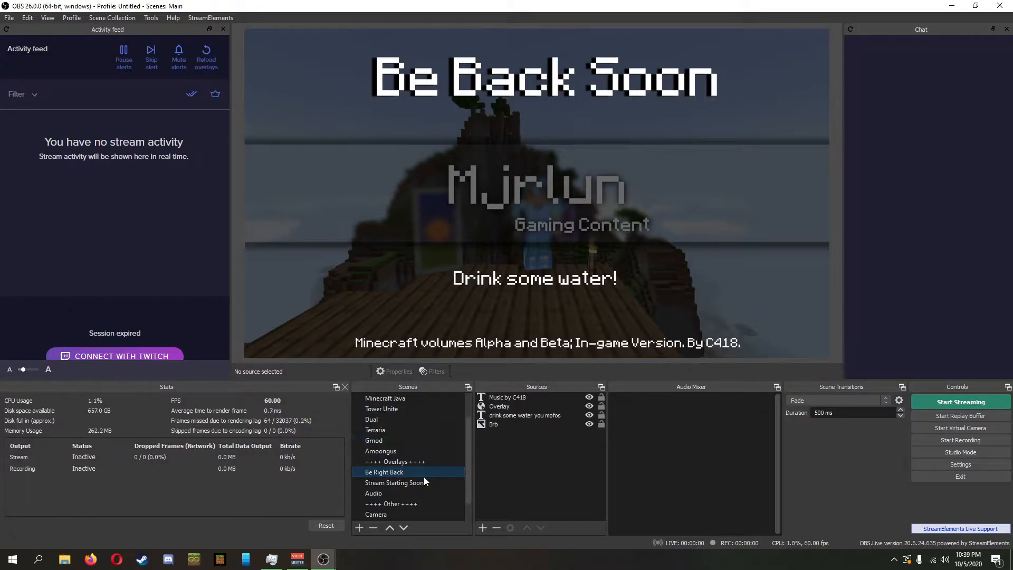
- Inspect the Be Right Back scene's Overlay, music credit, water reminder and Brb image sources, and view Stream Starting Soon again
{"action": "left_click", "coordinate": [507, 406]}
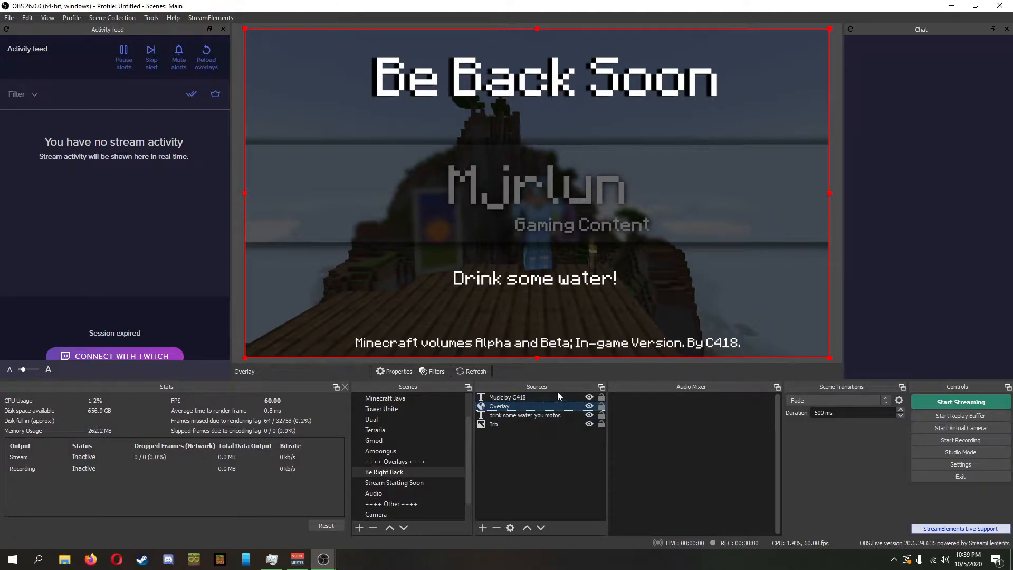
{"action": "left_click", "coordinate": [538, 399]}
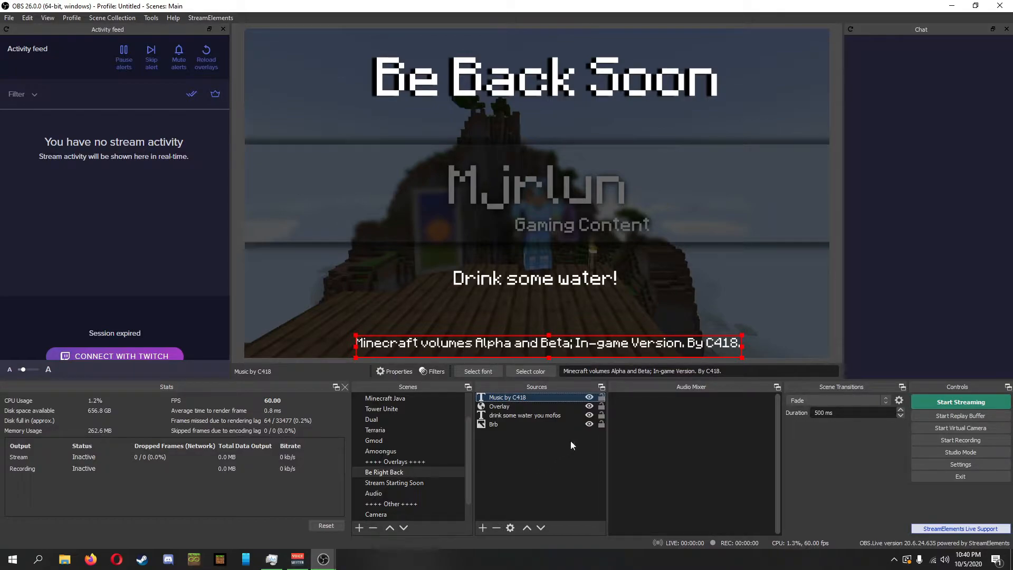
{"action": "left_click", "coordinate": [527, 418]}
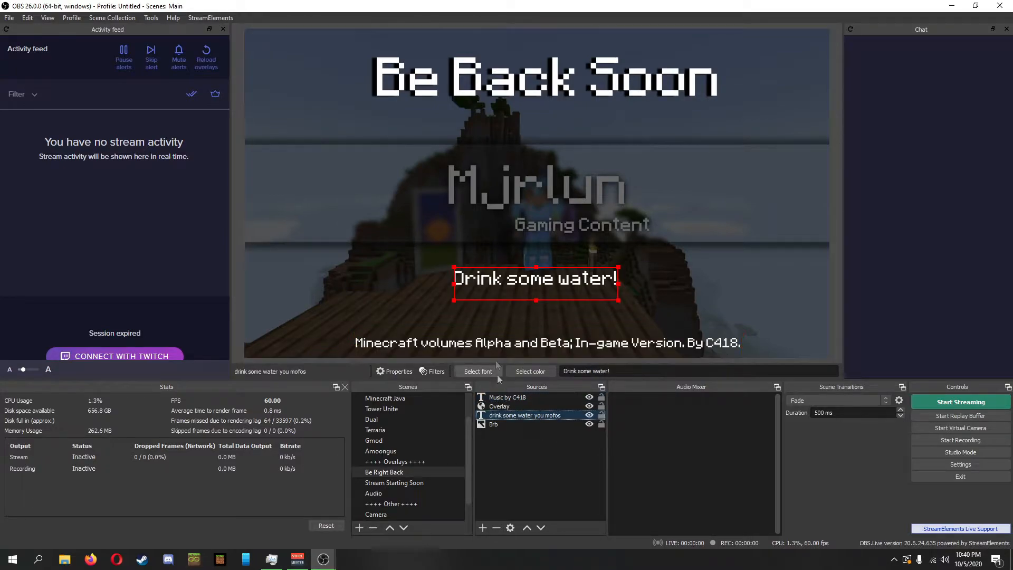
{"action": "left_click", "coordinate": [502, 427]}
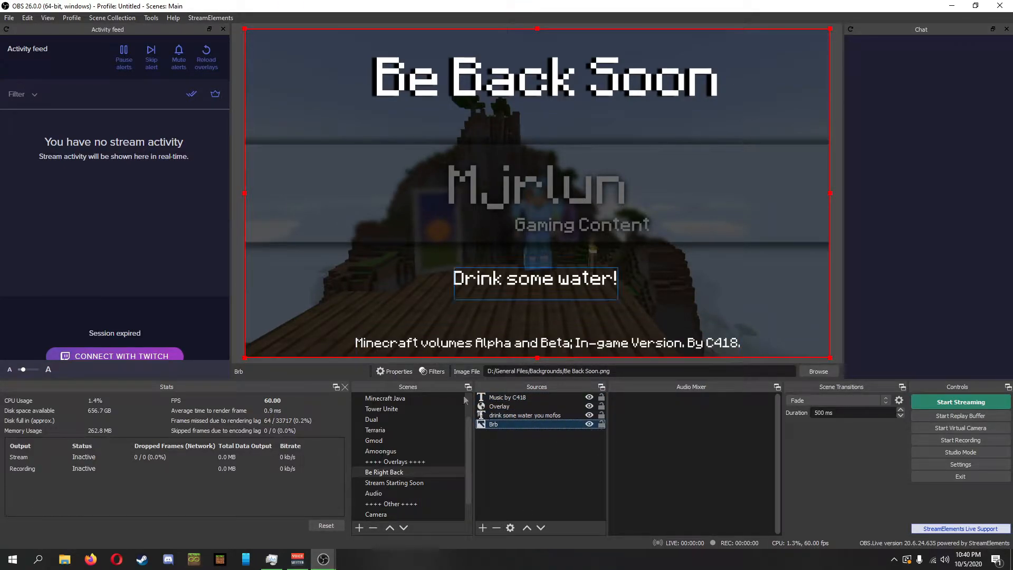
{"action": "left_click", "coordinate": [395, 483]}
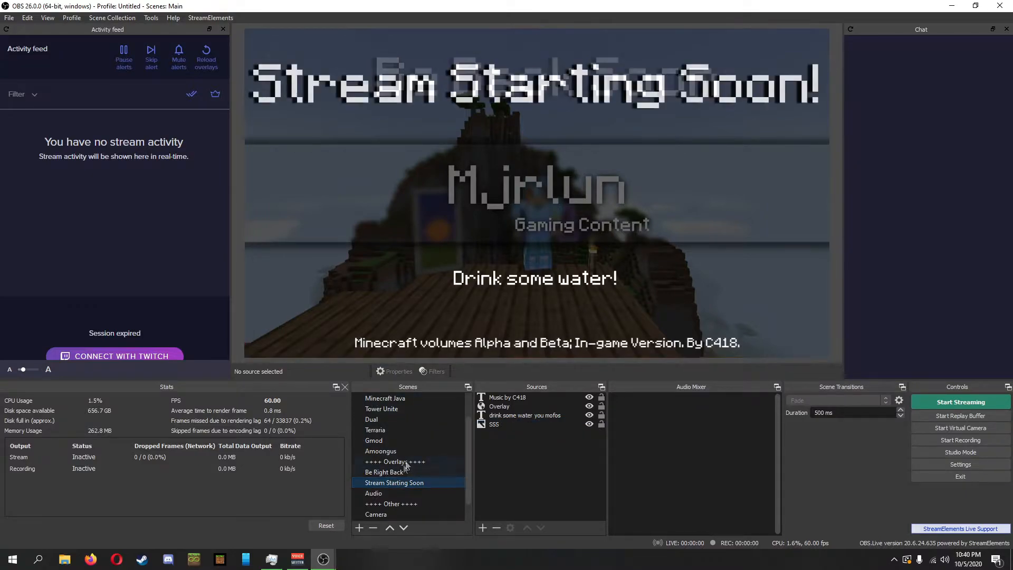
- Examine the Audio scene's Discord/People Aux source and the global audio device settings
{"action": "left_click", "coordinate": [407, 495]}
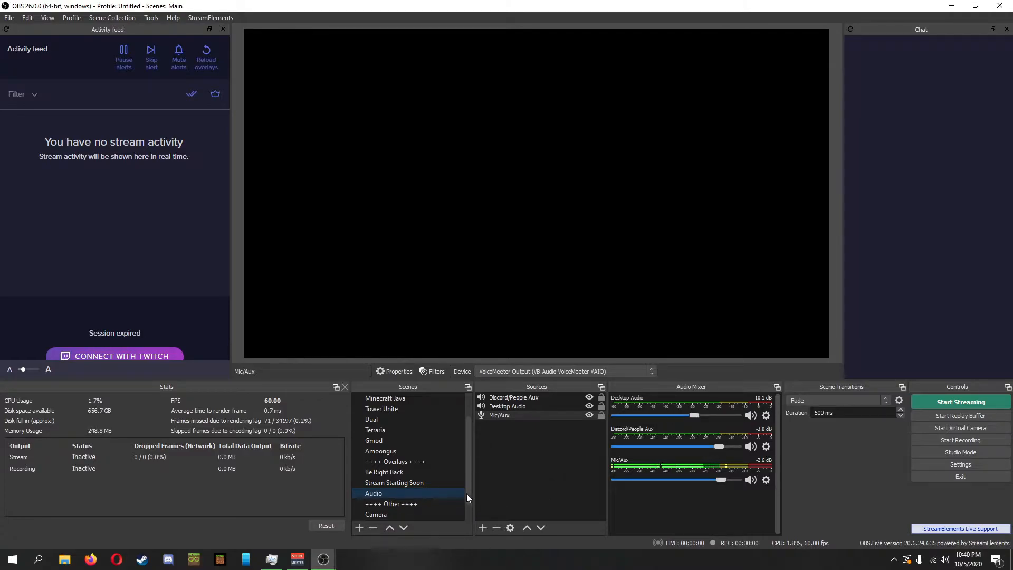
{"action": "left_click", "coordinate": [538, 396]}
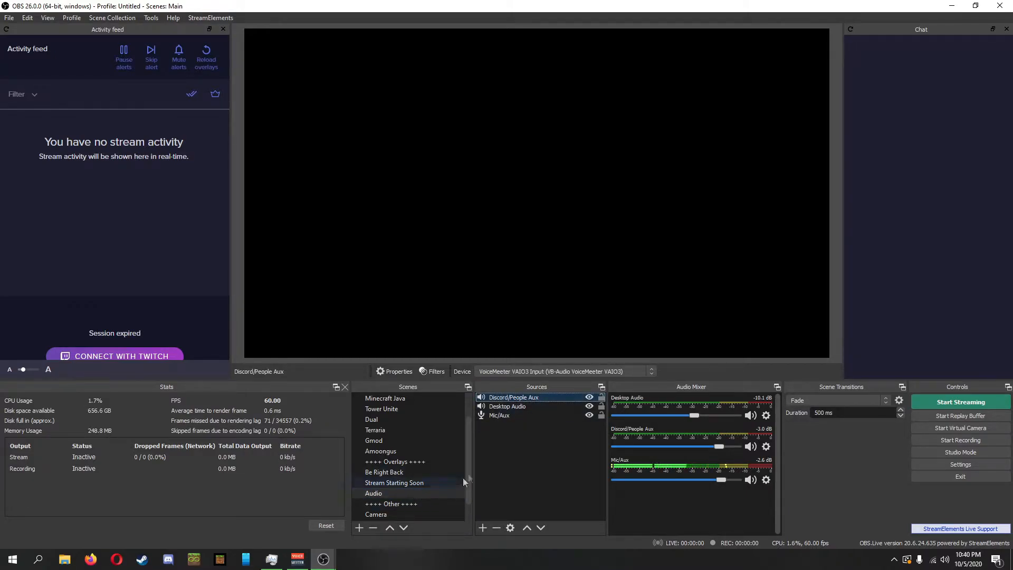
{"action": "left_click", "coordinate": [948, 467]}
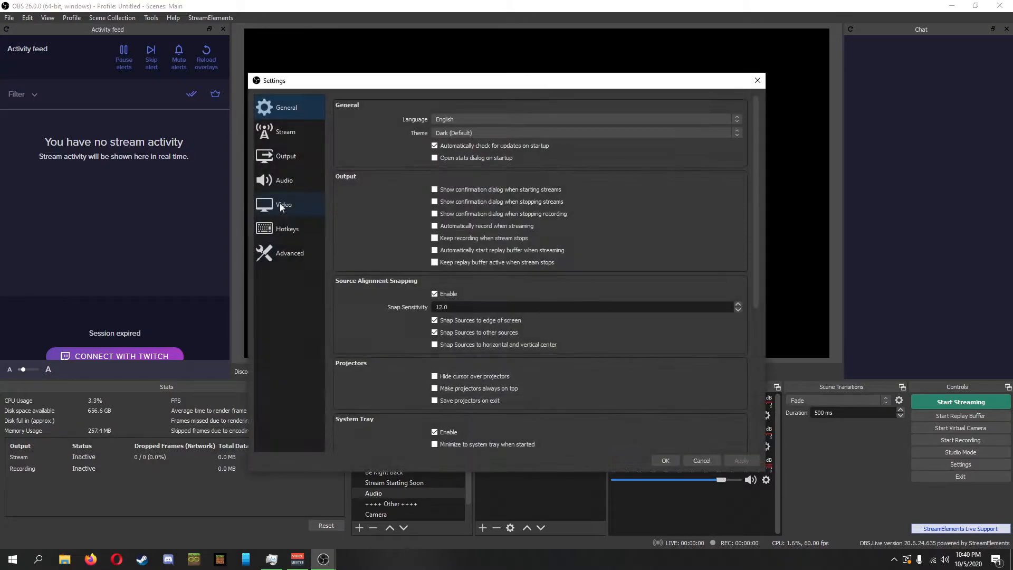
{"action": "left_click", "coordinate": [283, 181]}
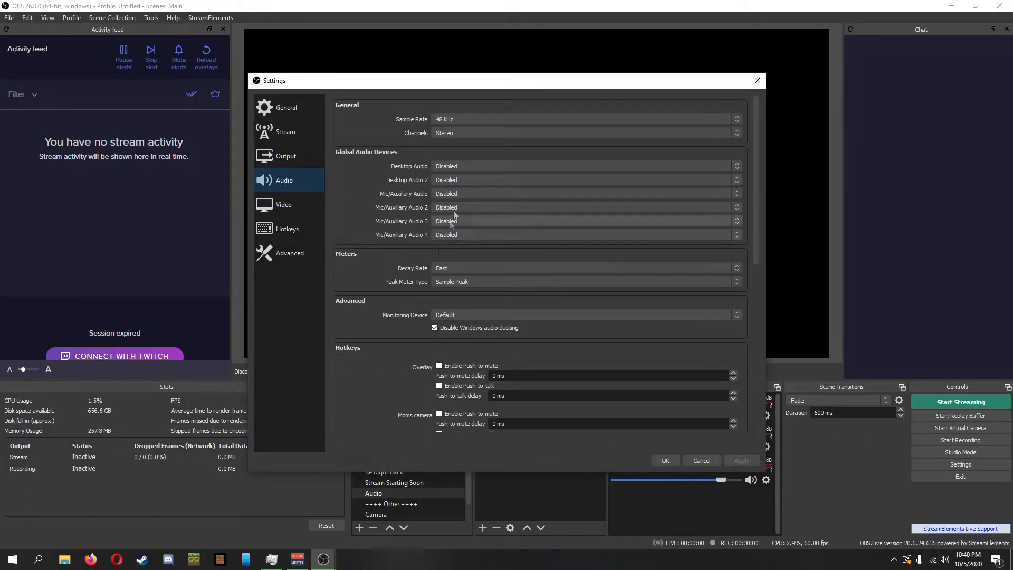
{"action": "left_click", "coordinate": [758, 81]}
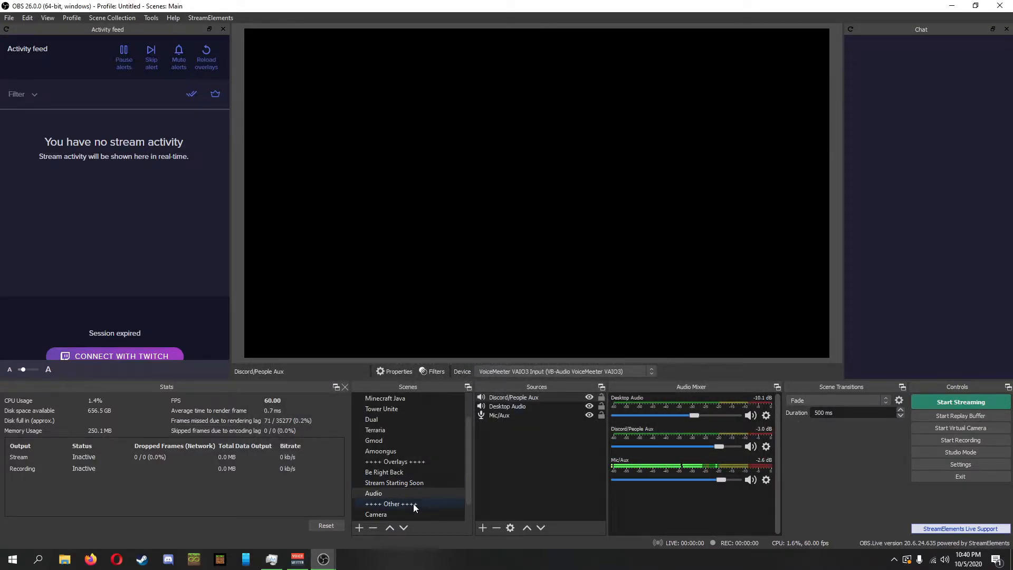
{"action": "left_click", "coordinate": [481, 529]}
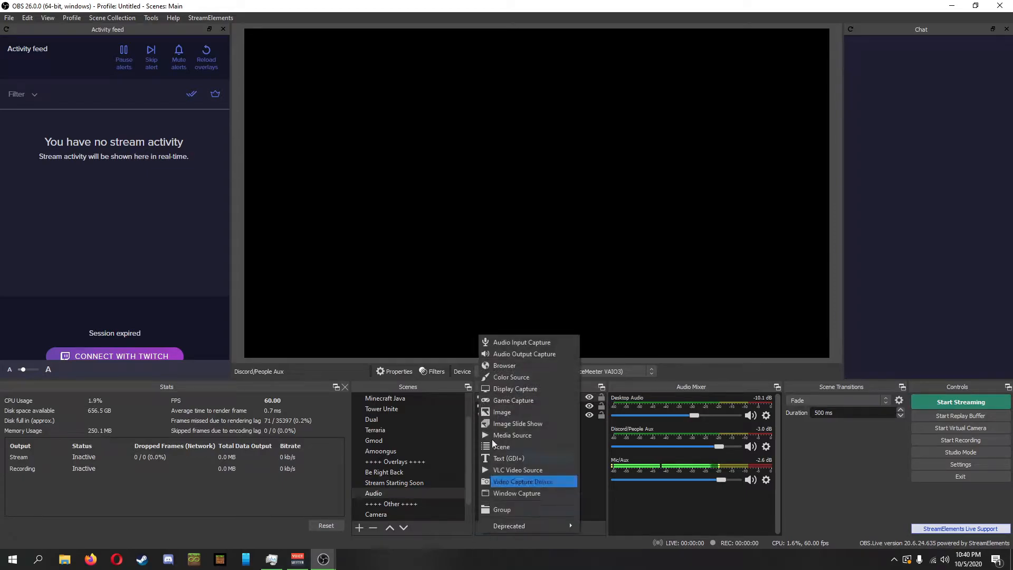
{"action": "left_click", "coordinate": [505, 357]}
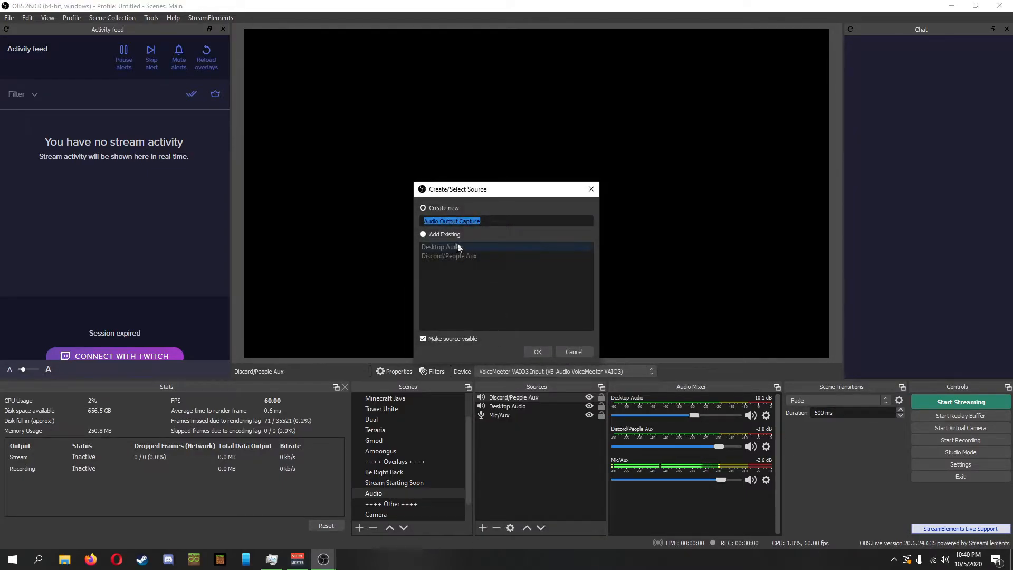
{"action": "left_click", "coordinate": [435, 235]}
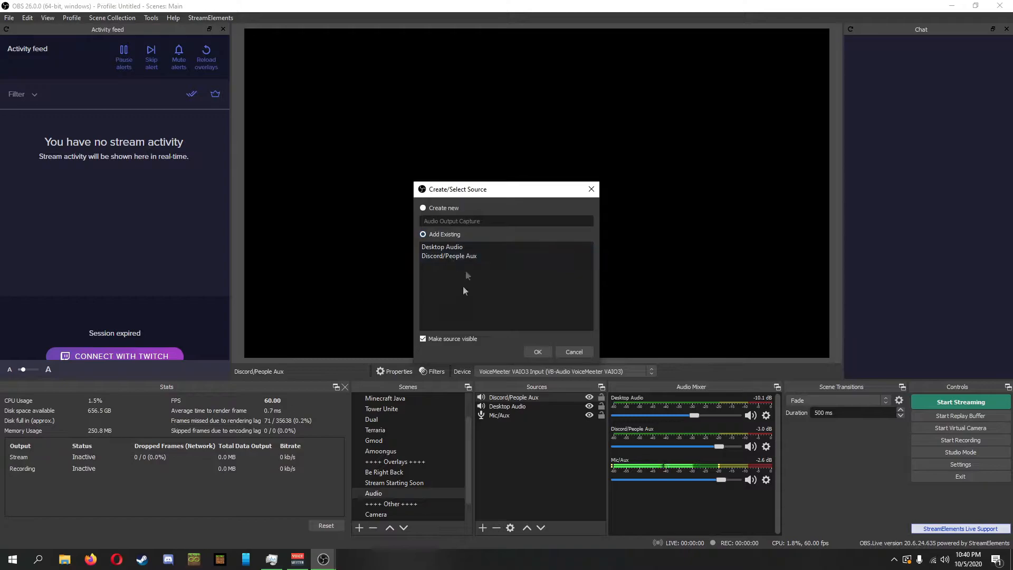
{"action": "left_click", "coordinate": [574, 351]}
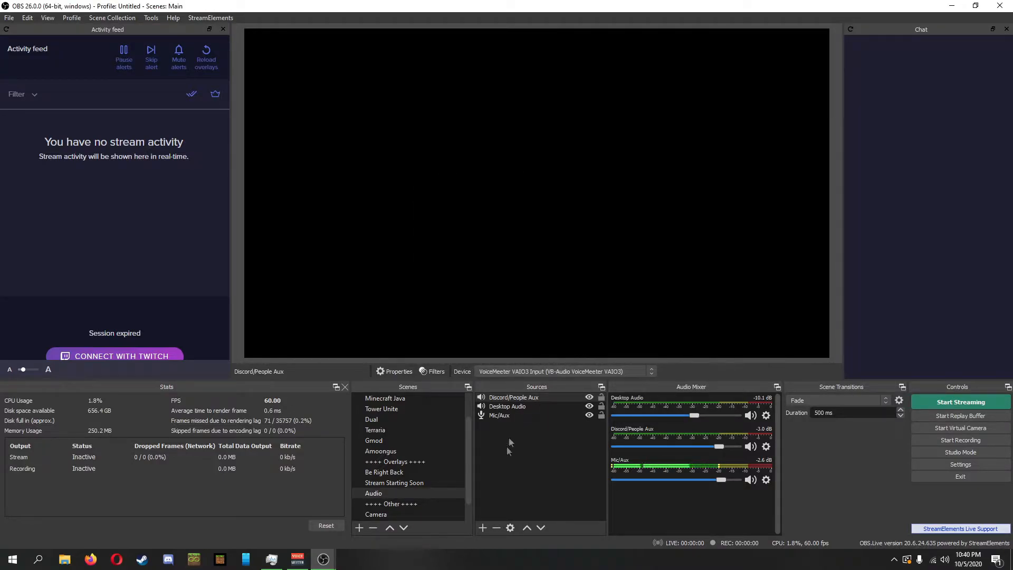
- Create a new Audio Output Capture source in the Audio scene, leaving its device properties at their defaults
{"action": "left_click", "coordinate": [486, 520]}
{"action": "left_click", "coordinate": [481, 526]}
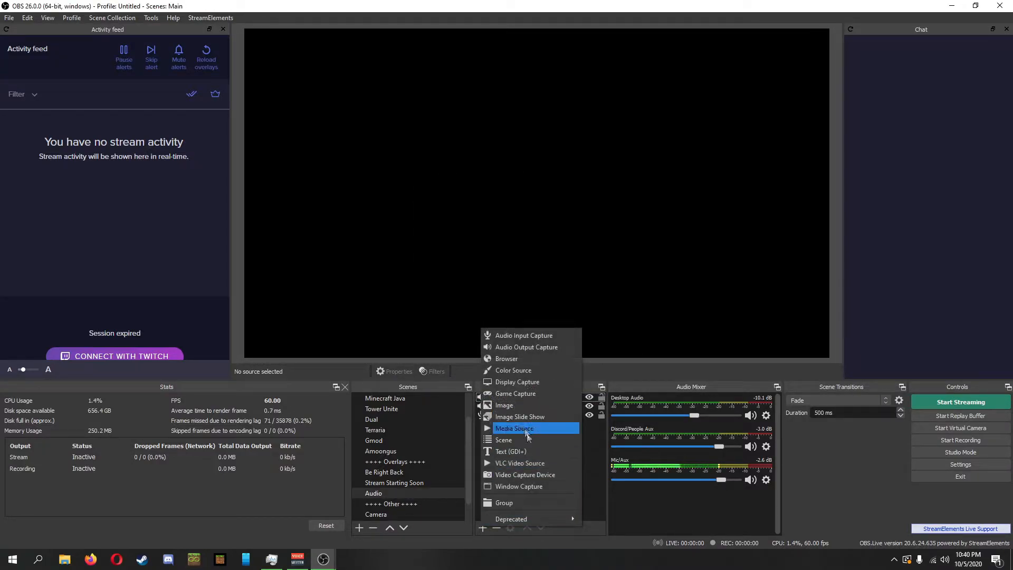
{"action": "left_click", "coordinate": [536, 352]}
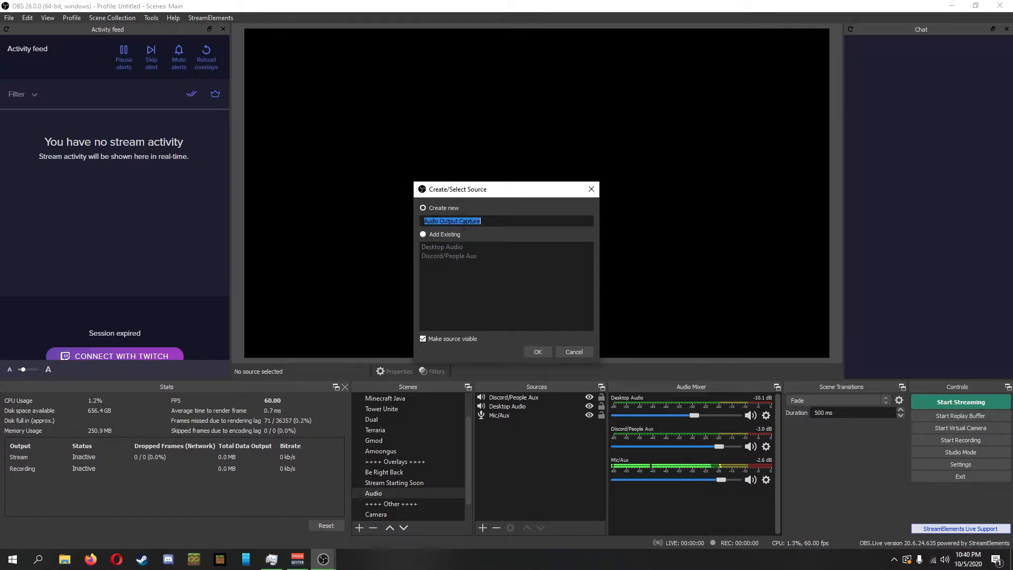
{"action": "left_click", "coordinate": [543, 349]}
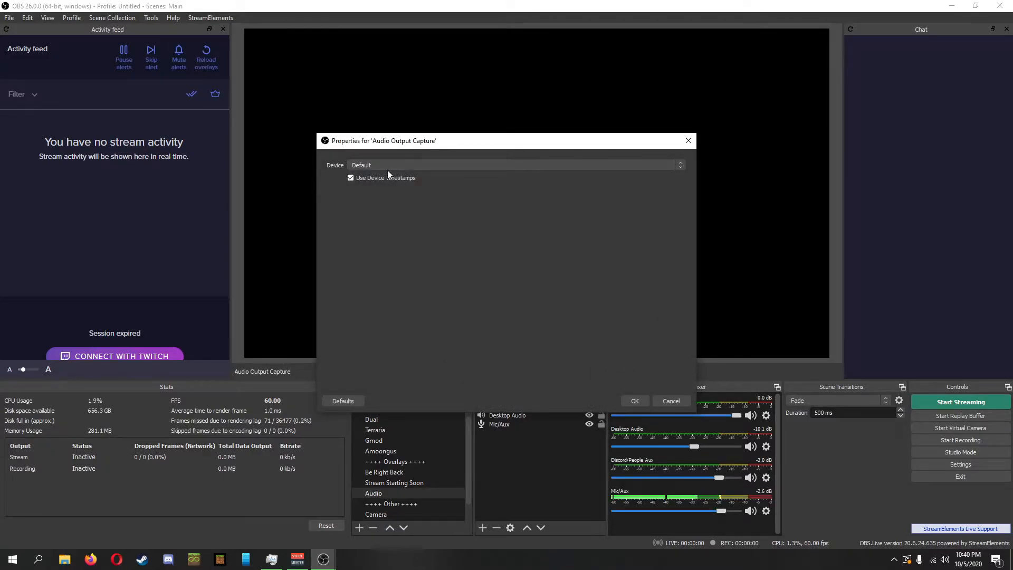
{"action": "left_click", "coordinate": [387, 166]}
{"action": "left_click", "coordinate": [683, 401]}
{"action": "left_click", "coordinate": [680, 400]}
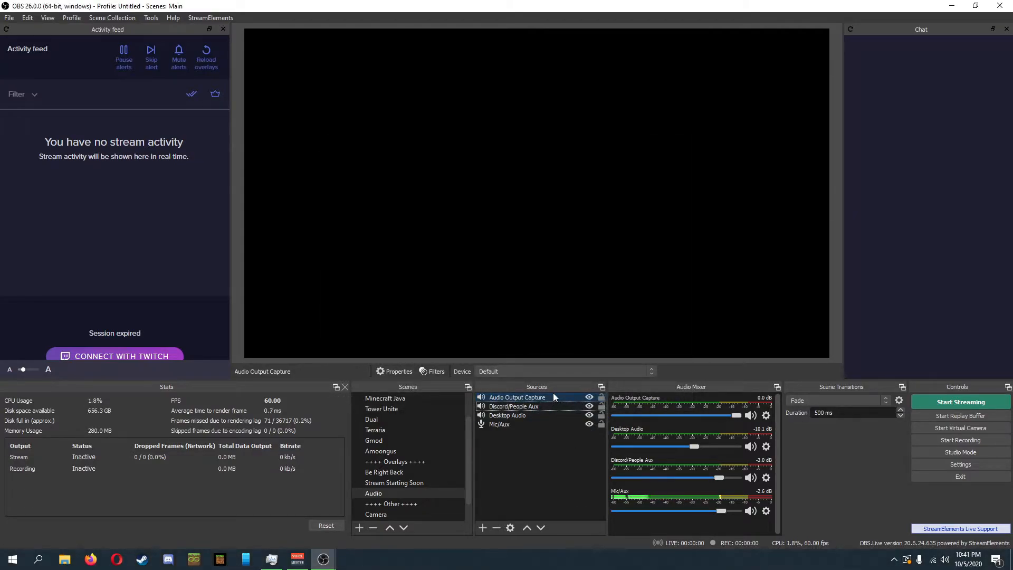
- Delete the Audio Output Capture source from the Audio scene
{"action": "key", "text": "Delete"}
{"action": "left_click", "coordinate": [560, 293]}
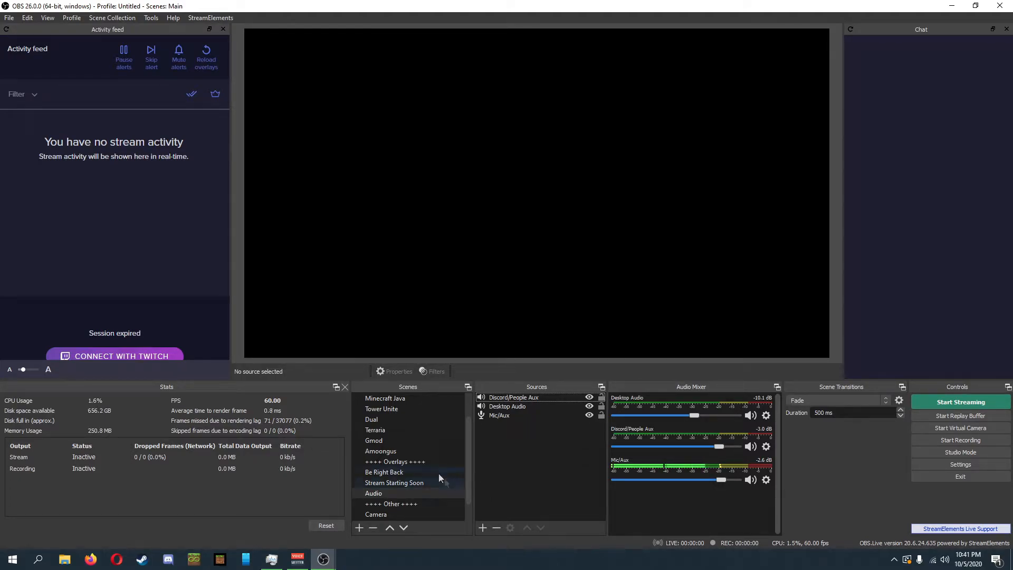
- Start adding a Scene source to Sector's Edge, review the existing scenes, select Audio, and cancel without adding it
{"action": "scroll", "coordinate": [433, 477], "scroll_direction": "up", "scroll_amount": 1}
{"action": "left_click", "coordinate": [427, 410]}
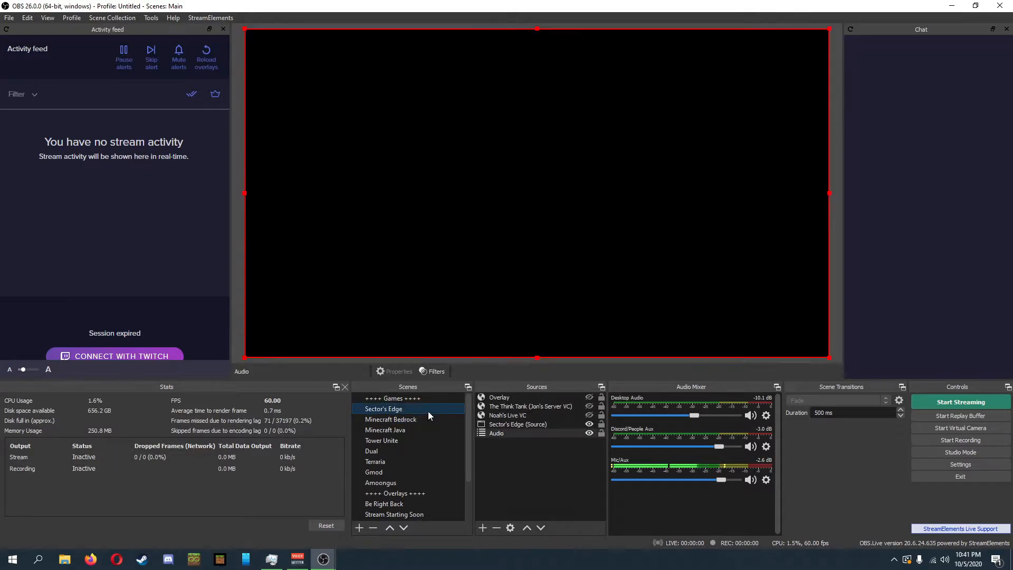
{"action": "left_click", "coordinate": [505, 492]}
{"action": "left_click", "coordinate": [480, 528]}
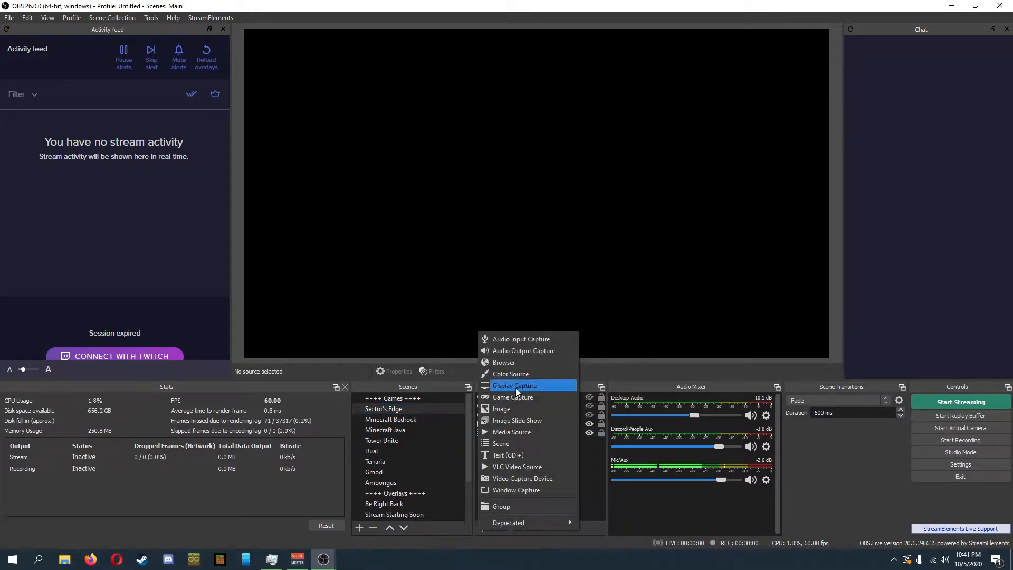
{"action": "left_click", "coordinate": [534, 444]}
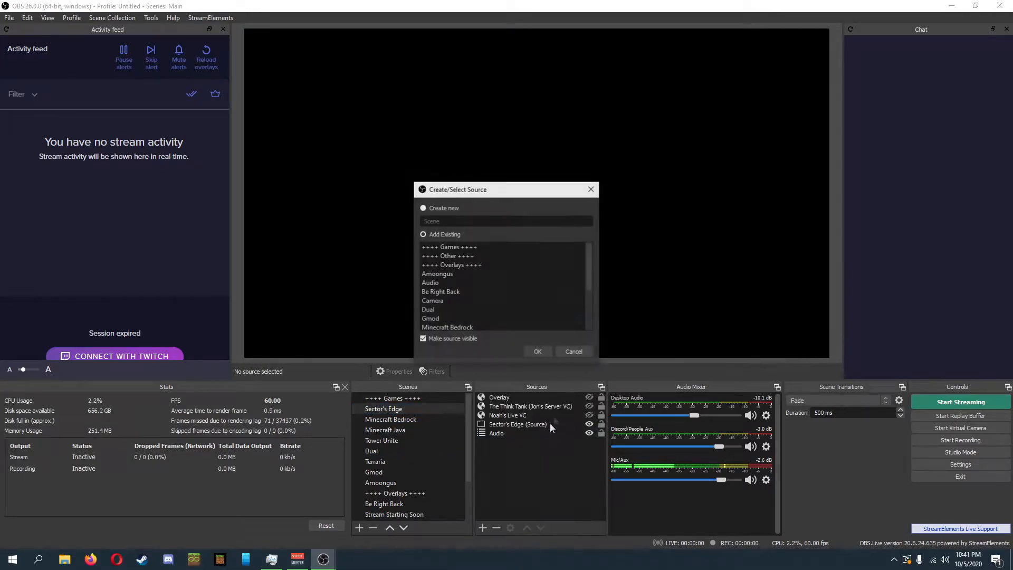
{"action": "scroll", "coordinate": [506, 253], "scroll_direction": "down", "scroll_amount": 3}
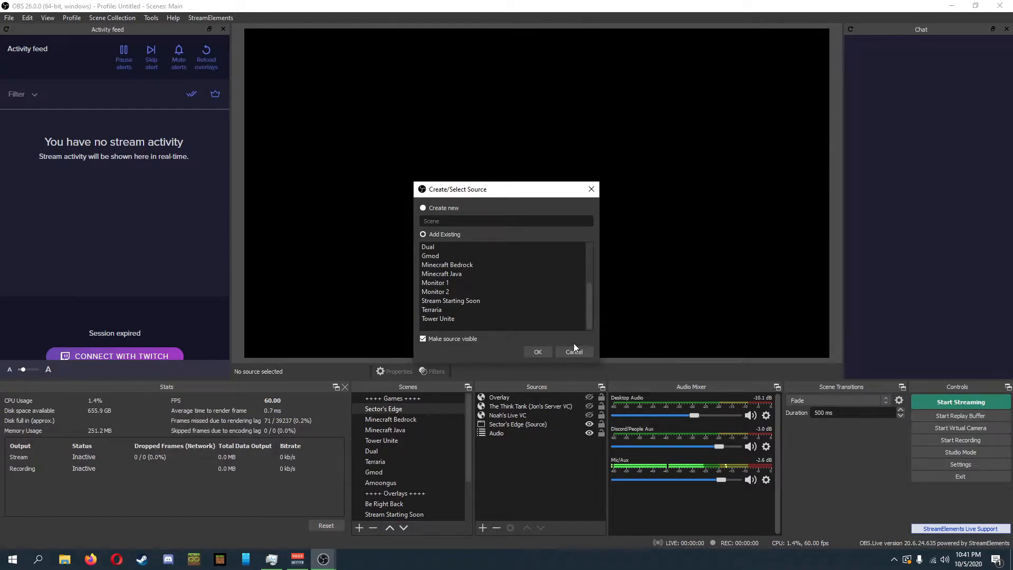
{"action": "scroll", "coordinate": [561, 285], "scroll_direction": "up", "scroll_amount": 4}
{"action": "scroll", "coordinate": [445, 274], "scroll_direction": "down", "scroll_amount": 4}
{"action": "scroll", "coordinate": [450, 319], "scroll_direction": "up", "scroll_amount": 4}
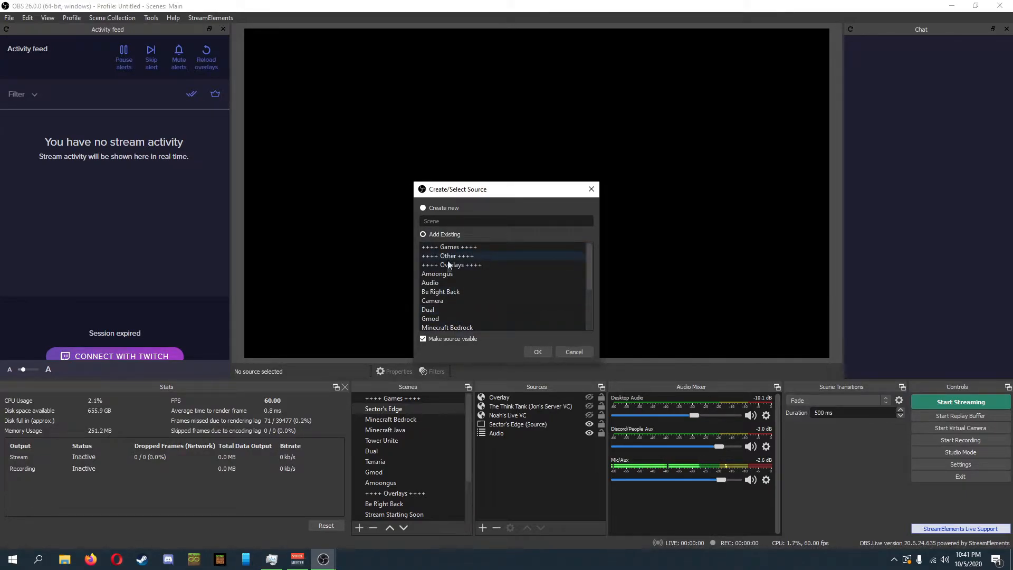
{"action": "left_click", "coordinate": [446, 283]}
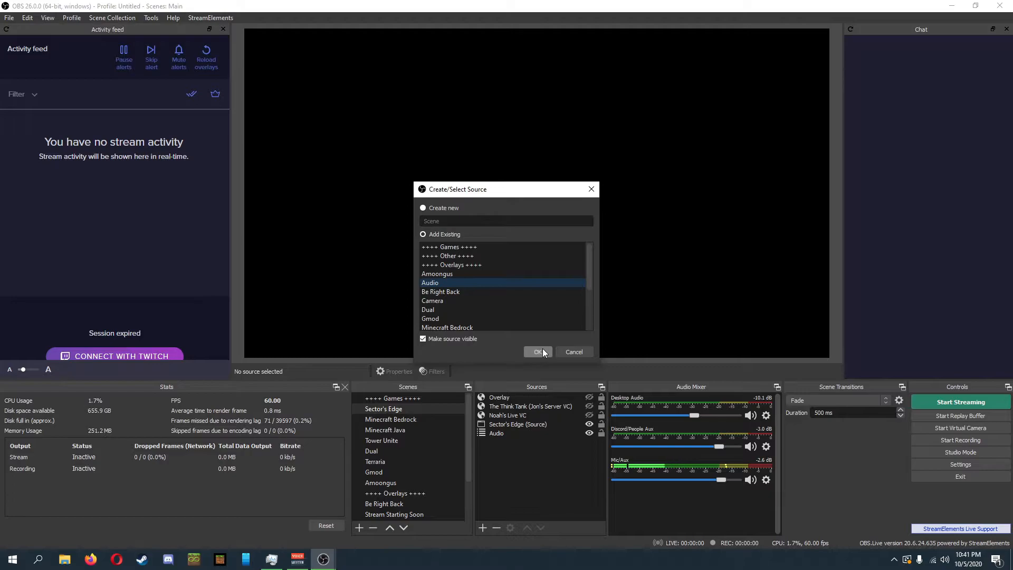
{"action": "left_click", "coordinate": [573, 352]}
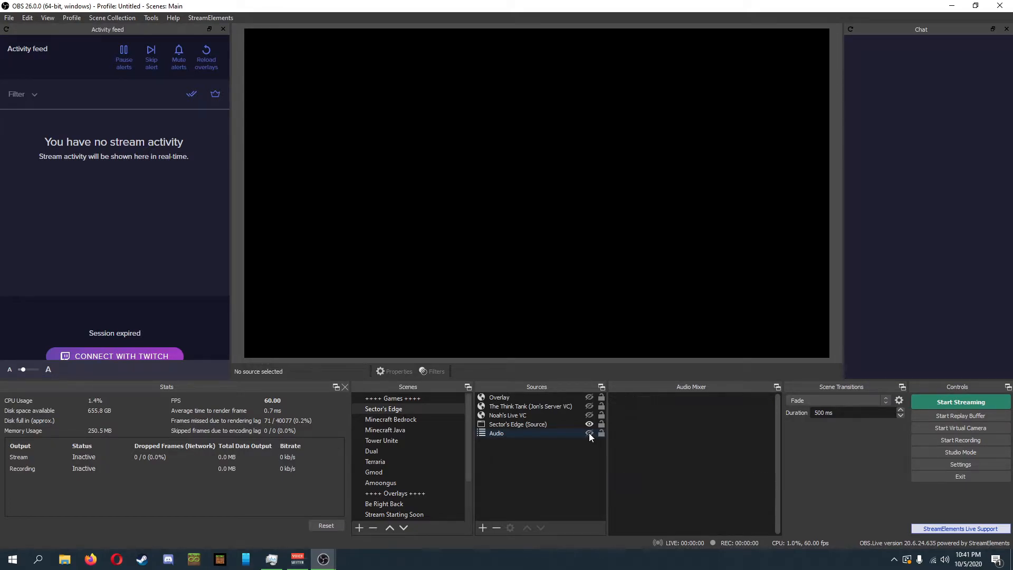
- Toggle the Audio source's visibility in Sector's Edge to compare the mixer, leaving it visible
{"action": "left_click", "coordinate": [589, 433]}
{"action": "left_click", "coordinate": [589, 433]}
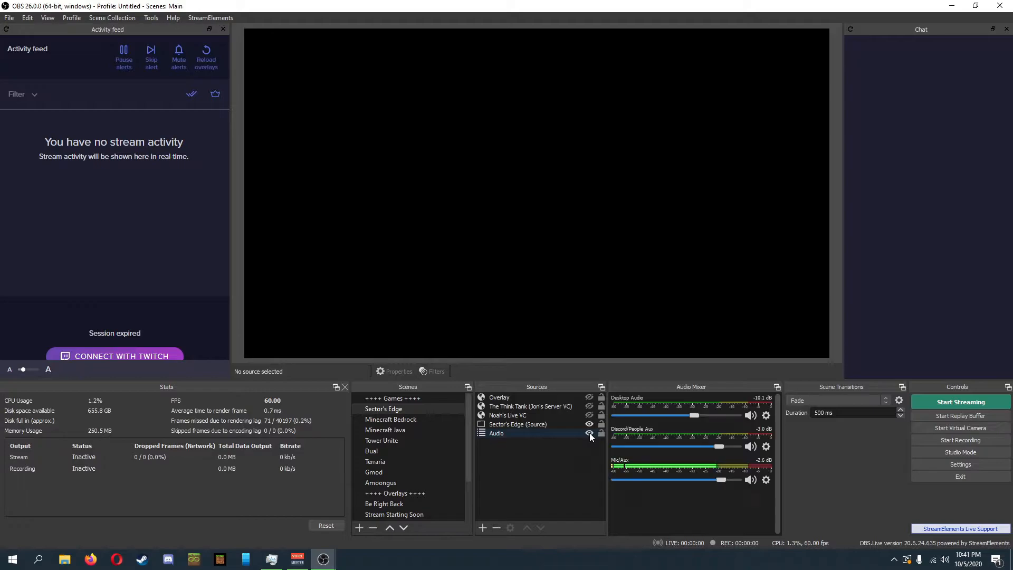
{"action": "left_click", "coordinate": [587, 433]}
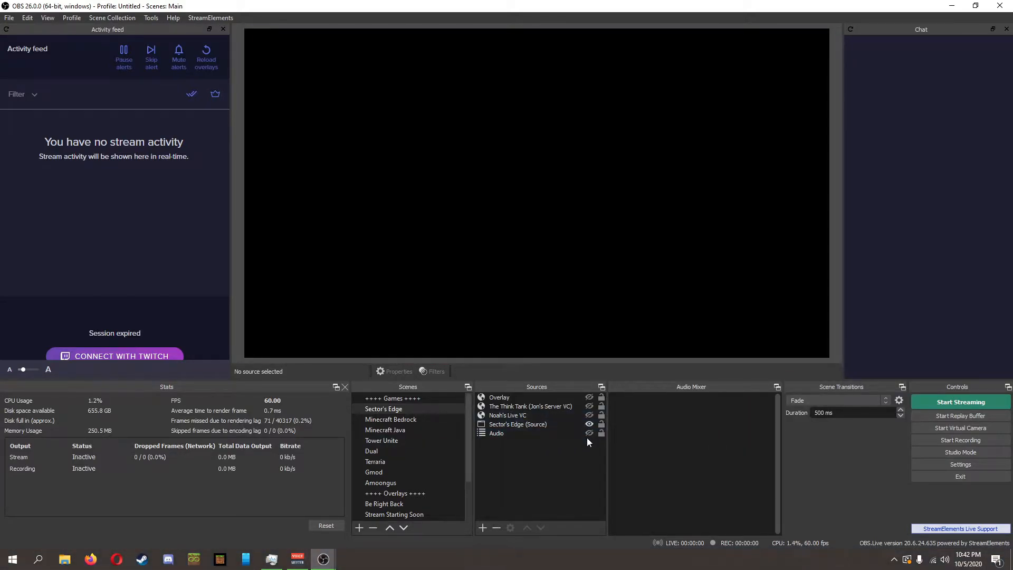
{"action": "left_click", "coordinate": [589, 433]}
- Compare the Be Right Back and Stream Starting Soon scenes, checking their sources and the audio mixer
{"action": "scroll", "coordinate": [416, 443], "scroll_direction": "down", "scroll_amount": 2}
{"action": "left_click", "coordinate": [417, 451]}
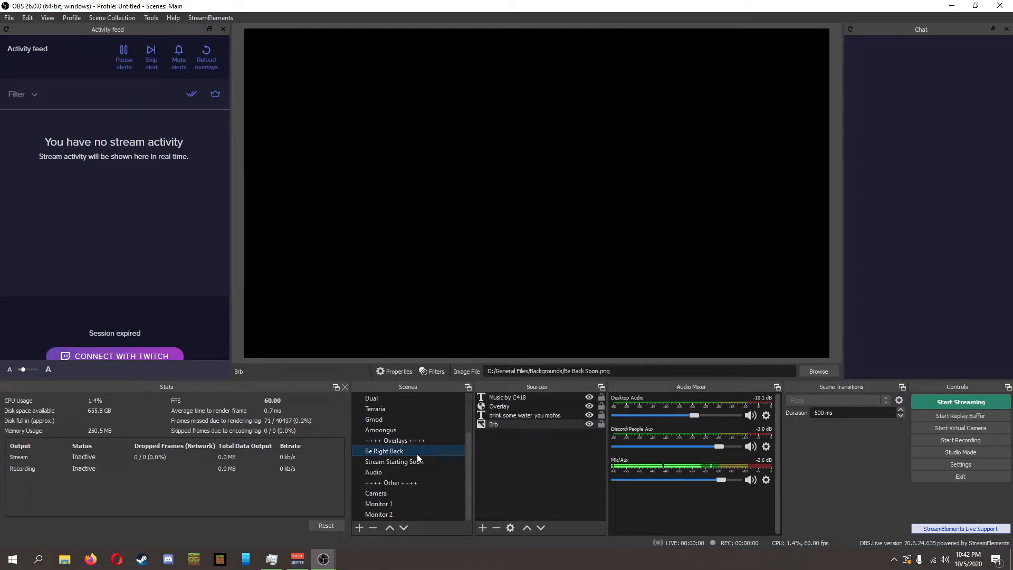
{"action": "left_click", "coordinate": [422, 462]}
{"action": "left_click", "coordinate": [429, 450]}
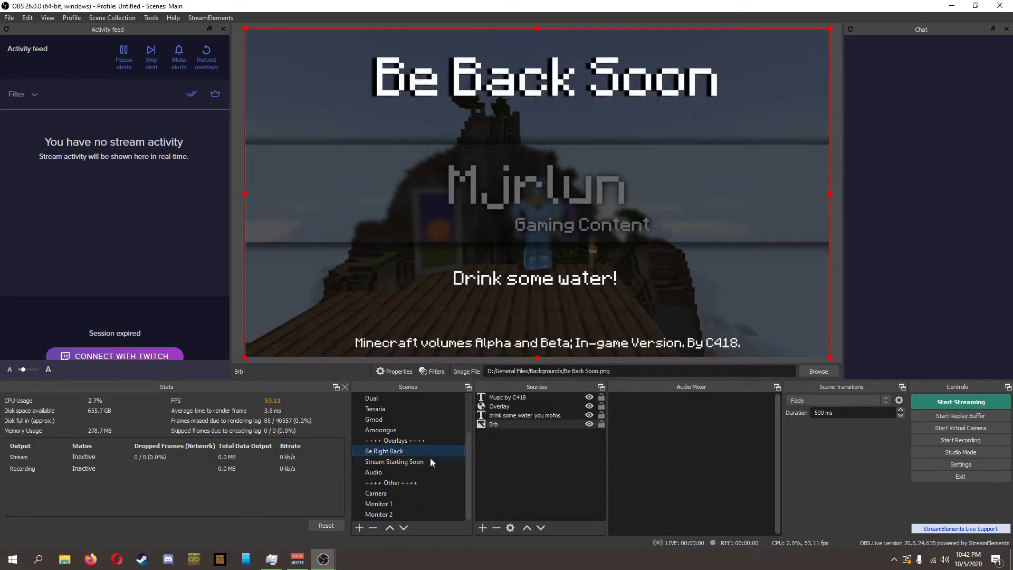
{"action": "left_click", "coordinate": [430, 461]}
{"action": "left_click", "coordinate": [428, 452]}
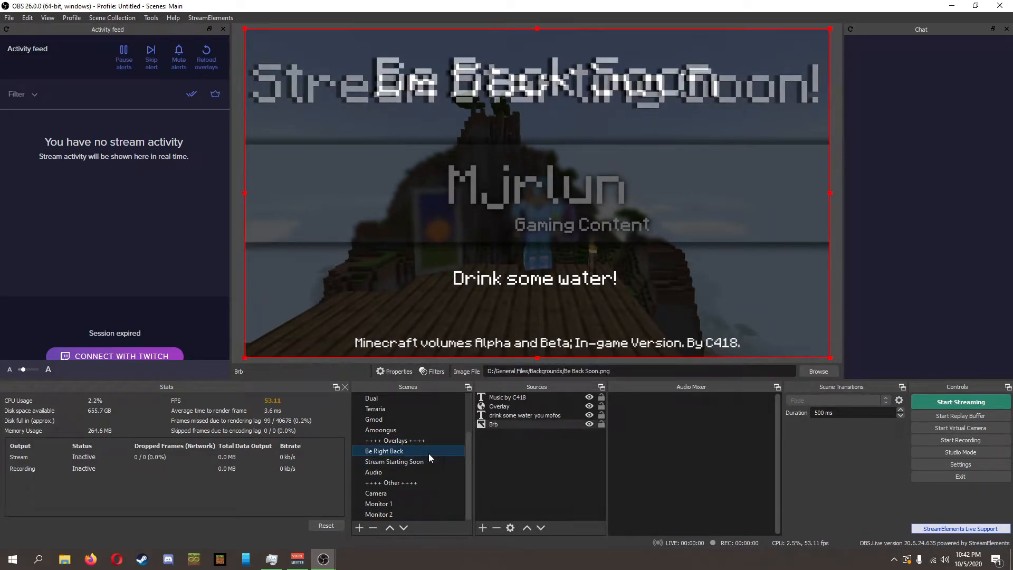
{"action": "left_click", "coordinate": [432, 460]}
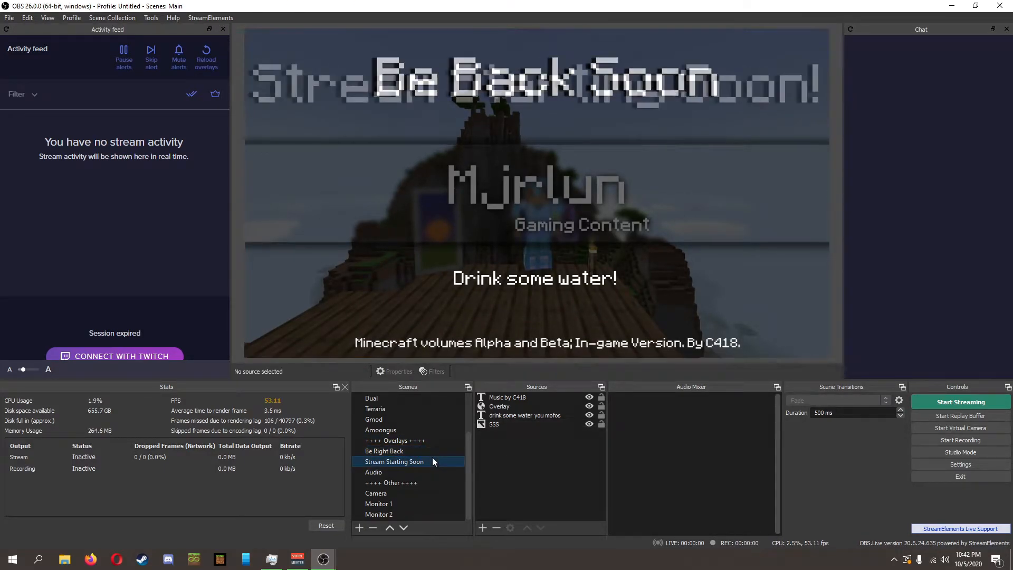
{"action": "left_click", "coordinate": [434, 450]}
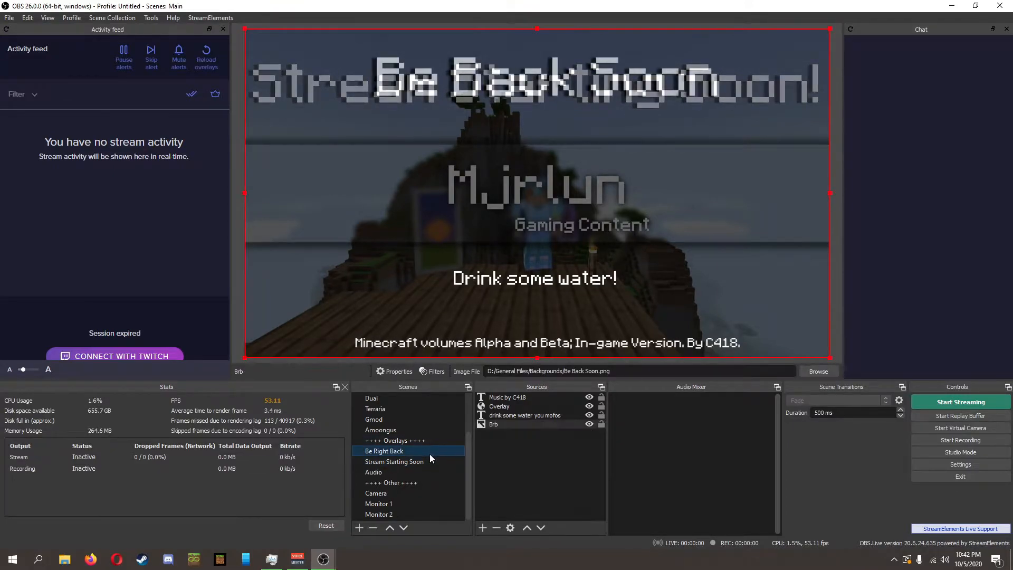
{"action": "left_click", "coordinate": [417, 462]}
{"action": "left_click", "coordinate": [417, 452]}
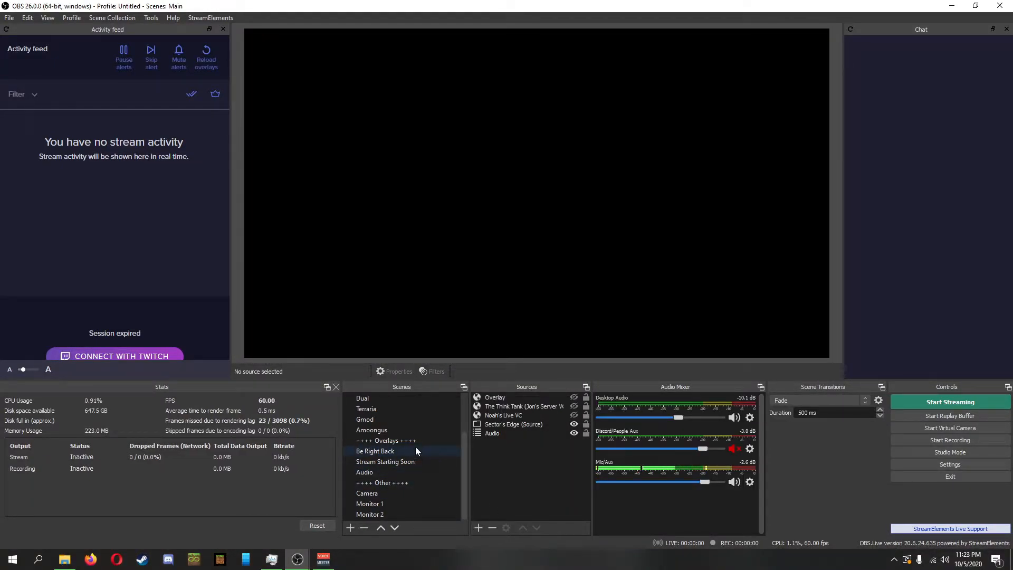
- Hide the Audio source in the Minecraft Bedrock scene to check the mixer, and show it again
{"action": "scroll", "coordinate": [406, 443], "scroll_direction": "up", "scroll_amount": 2}
{"action": "left_click", "coordinate": [409, 419]}
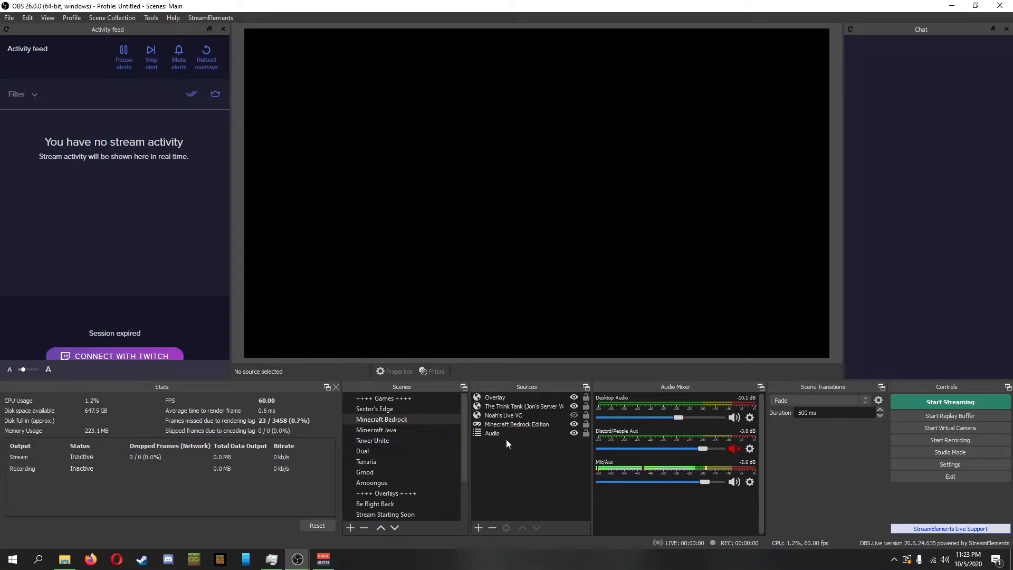
{"action": "left_click", "coordinate": [573, 434]}
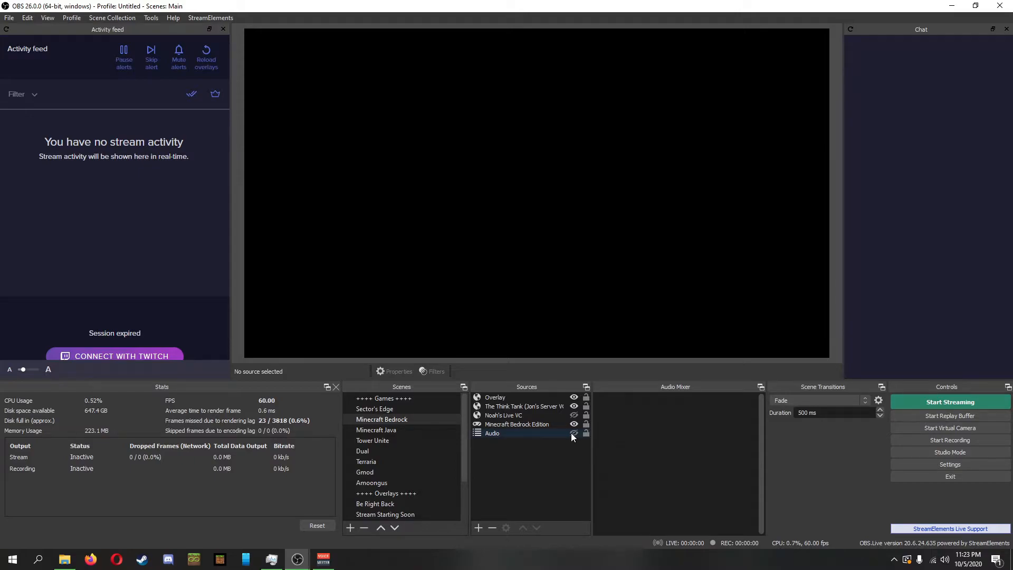
{"action": "left_click", "coordinate": [574, 433]}
- View the Audio scene and the Stream Starting Soon scene, examining the MC Soundtrack channel in the audio mixer
{"action": "scroll", "coordinate": [403, 422], "scroll_direction": "down", "scroll_amount": 2}
{"action": "left_click", "coordinate": [391, 473]}
{"action": "left_click", "coordinate": [403, 462]}
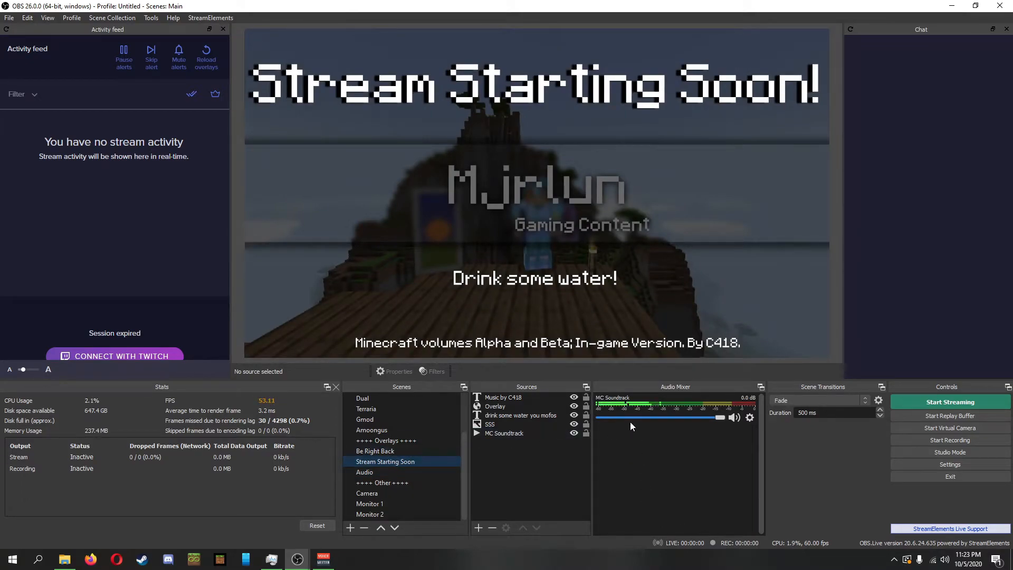
{"action": "right_click", "coordinate": [692, 421]}
{"action": "left_click", "coordinate": [645, 496]}
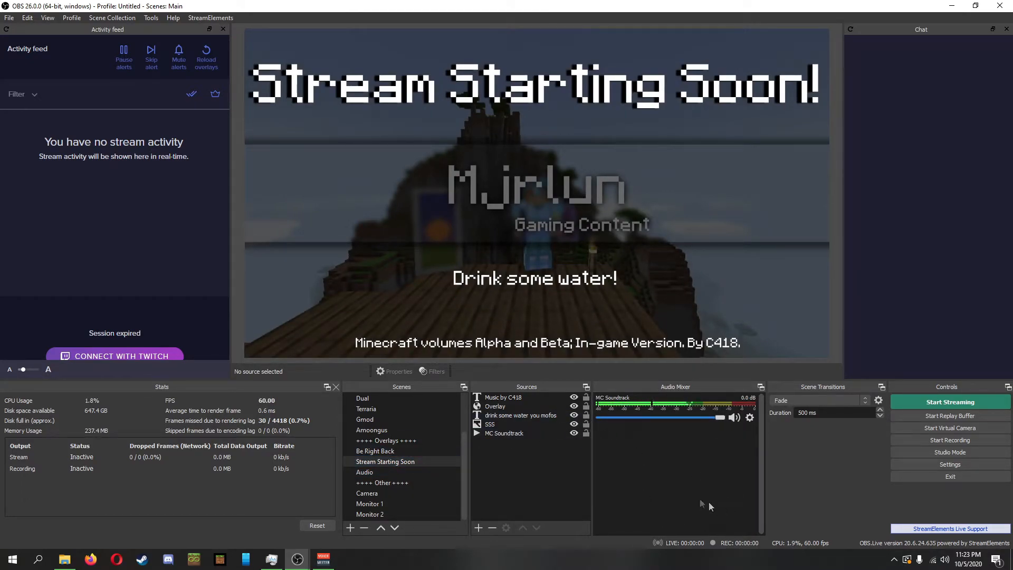
- Check the global audio devices in the audio settings and close them without changes
{"action": "left_click", "coordinate": [932, 468]}
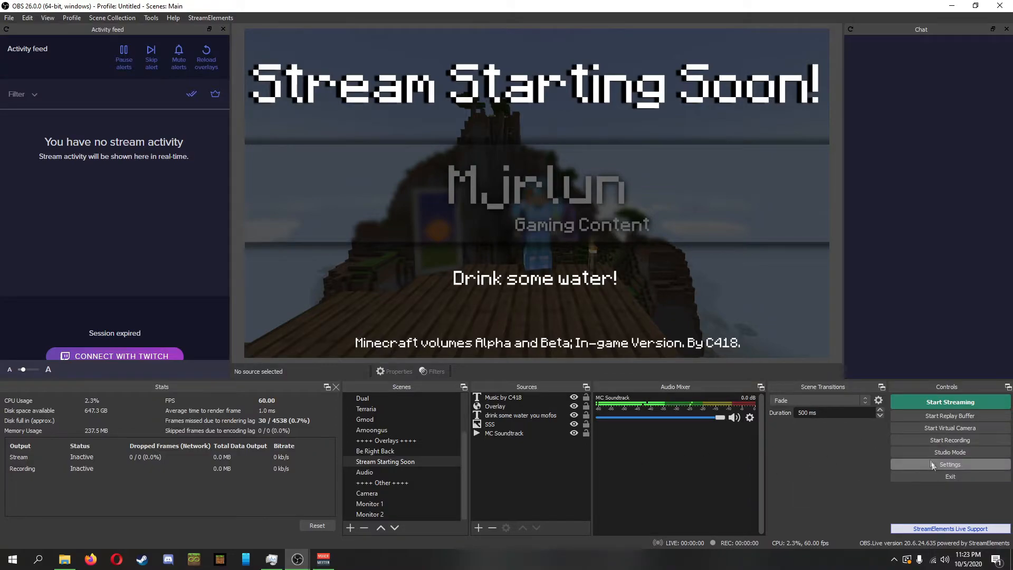
{"action": "left_click", "coordinate": [293, 184]}
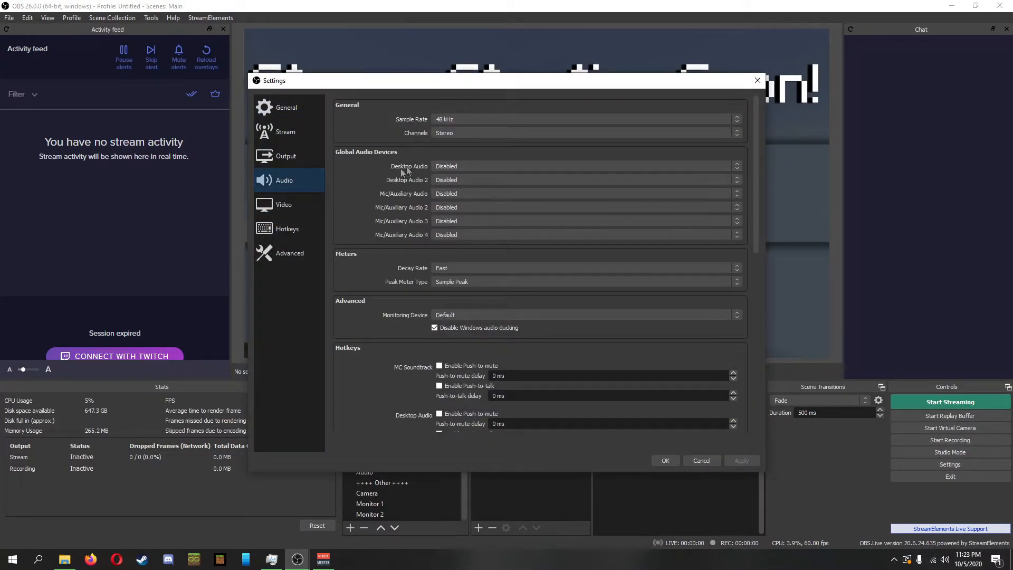
{"action": "left_click", "coordinate": [758, 80]}
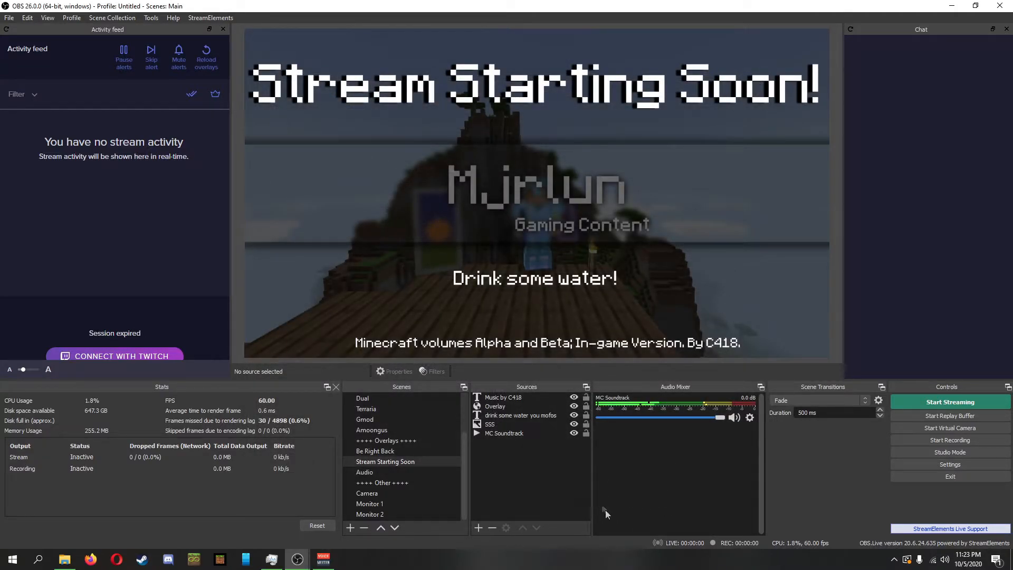
- Set up the MC Music source in Be Right Back with local file Minecraft Music Soundtrack.mp3, restarting playback when the source becomes active
{"action": "left_click", "coordinate": [375, 452]}
{"action": "left_click", "coordinate": [375, 463]}
{"action": "left_click", "coordinate": [388, 454]}
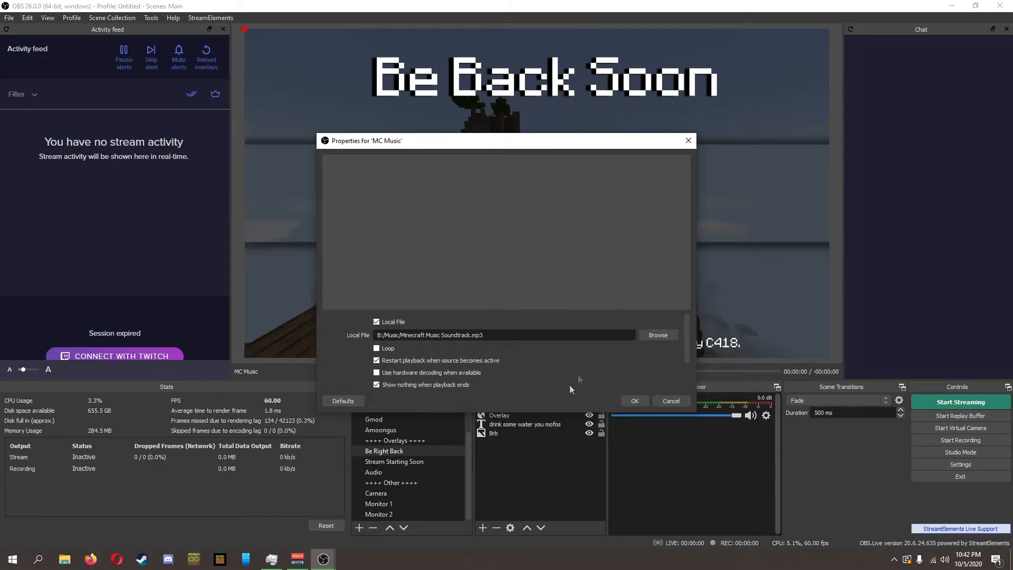
{"action": "left_click", "coordinate": [634, 399]}
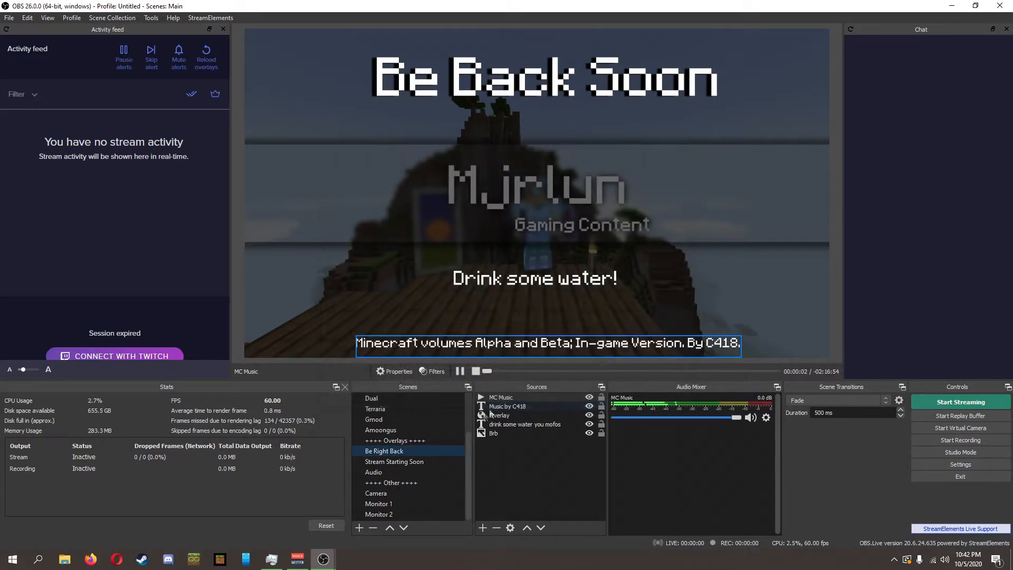
- Move the MC Music source below all other sources in the Stream Starting Soon and Be Right Back scenes
{"action": "left_click", "coordinate": [441, 463]}
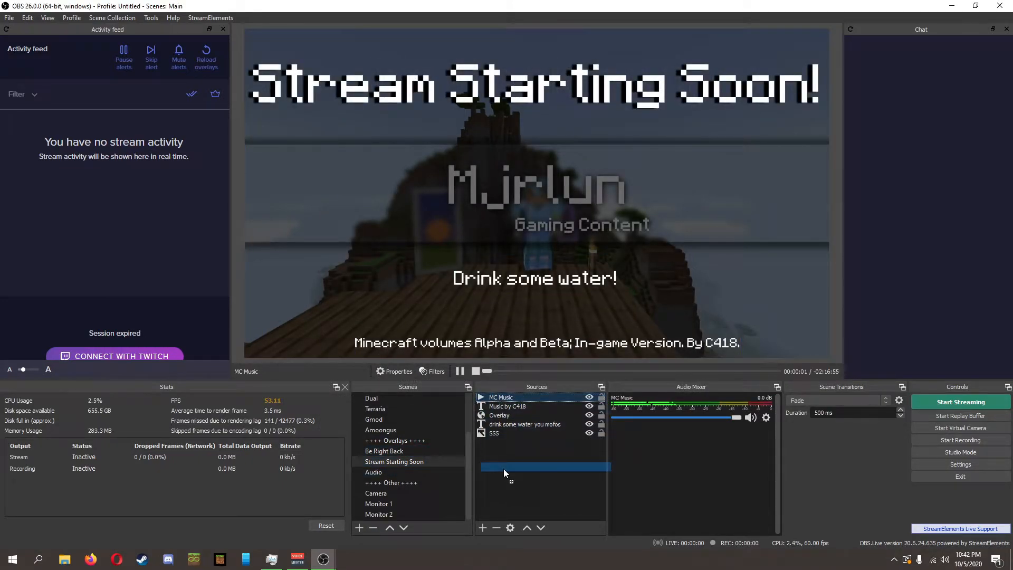
{"action": "left_click", "coordinate": [417, 451]}
{"action": "left_click_drag", "start_coordinate": [496, 396], "coordinate": [525, 438]}
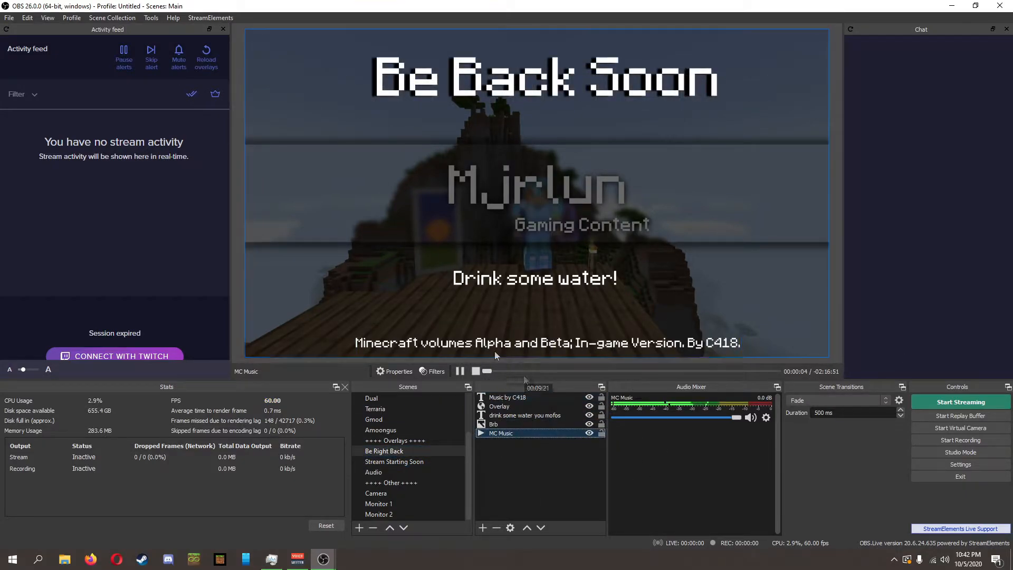
- Review the Audio, Camera, Monitor 1 and Monitor 2 scenes and the Other and Games divider scenes
{"action": "left_click", "coordinate": [401, 476]}
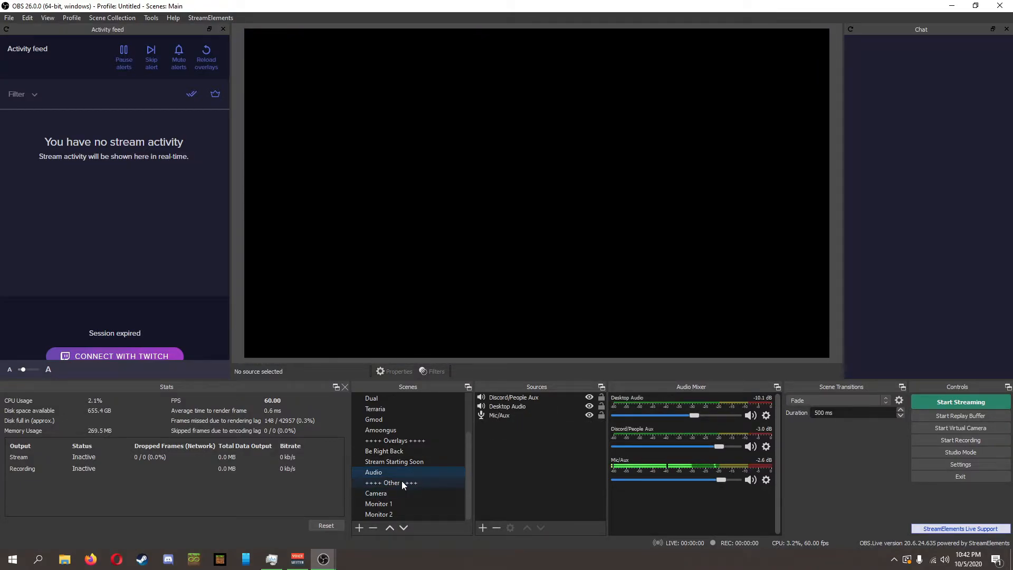
{"action": "left_click", "coordinate": [404, 481]}
{"action": "left_click", "coordinate": [390, 496]}
{"action": "left_click", "coordinate": [389, 505]}
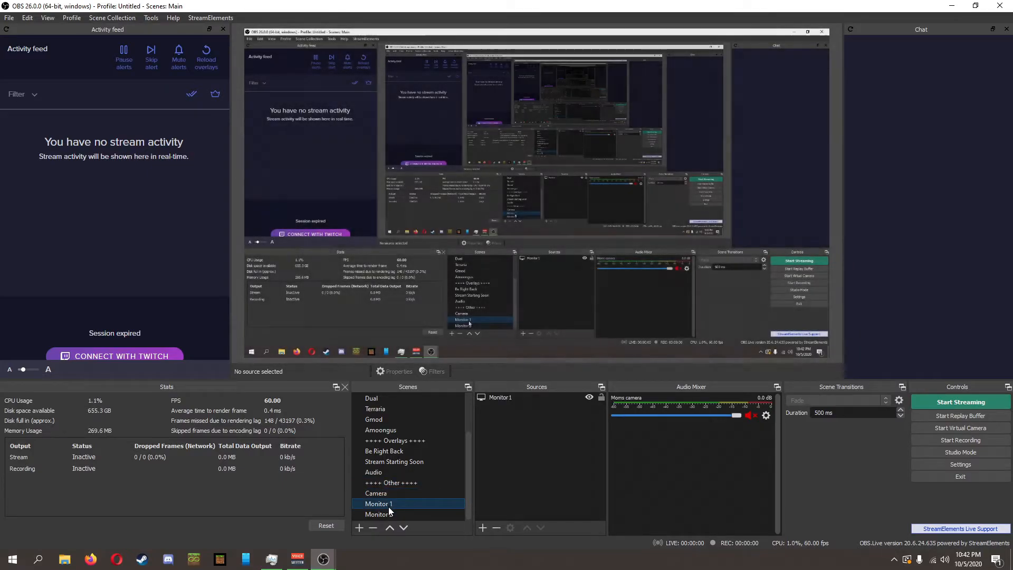
{"action": "left_click", "coordinate": [390, 514]}
{"action": "scroll", "coordinate": [393, 444], "scroll_direction": "up", "scroll_amount": 2}
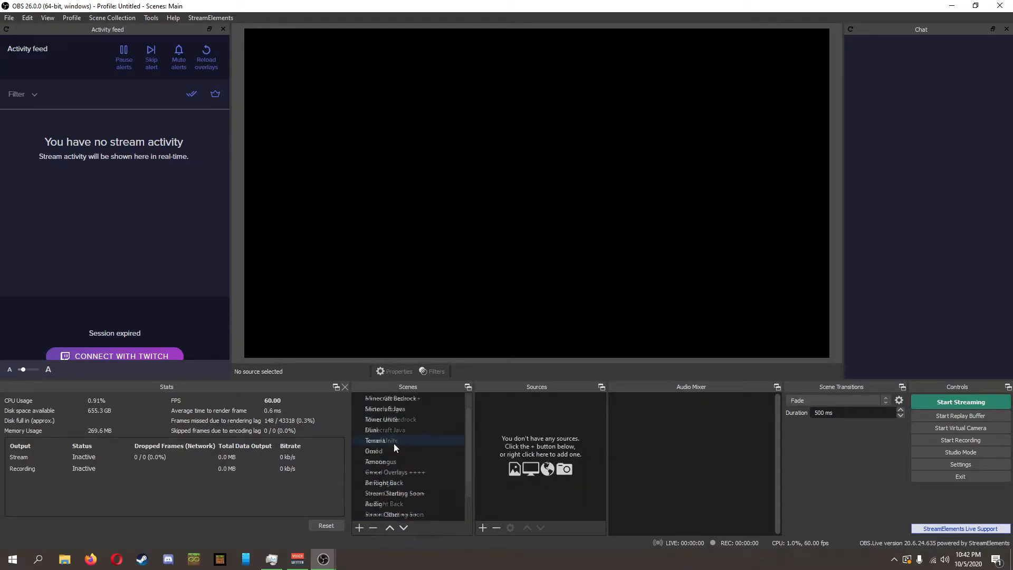
{"action": "left_click", "coordinate": [390, 400]}
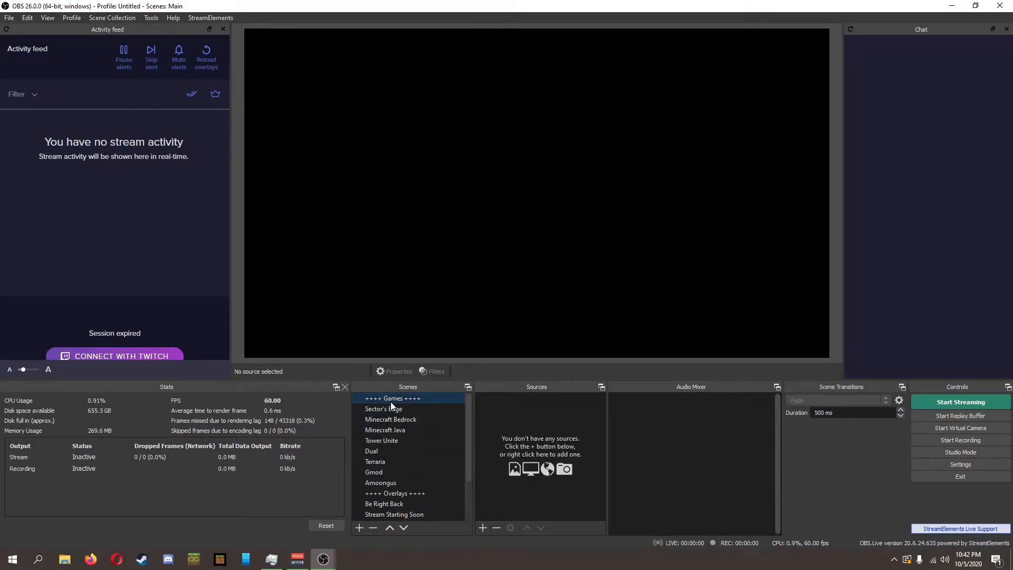
- Examine the streaming output settings and the available encoder choices, keeping the x264 encoder
{"action": "left_click", "coordinate": [983, 464]}
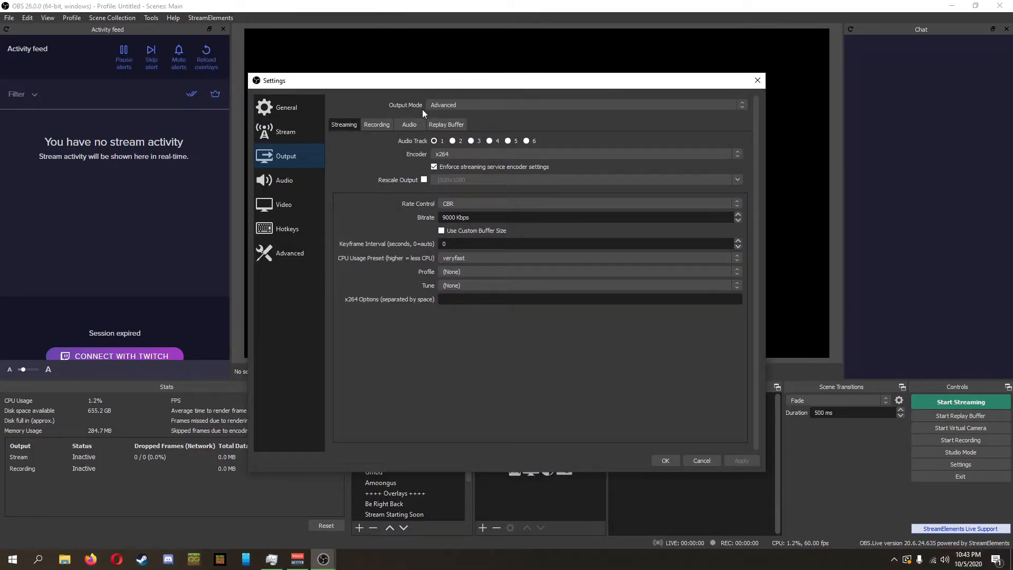
{"action": "left_click", "coordinate": [467, 152]}
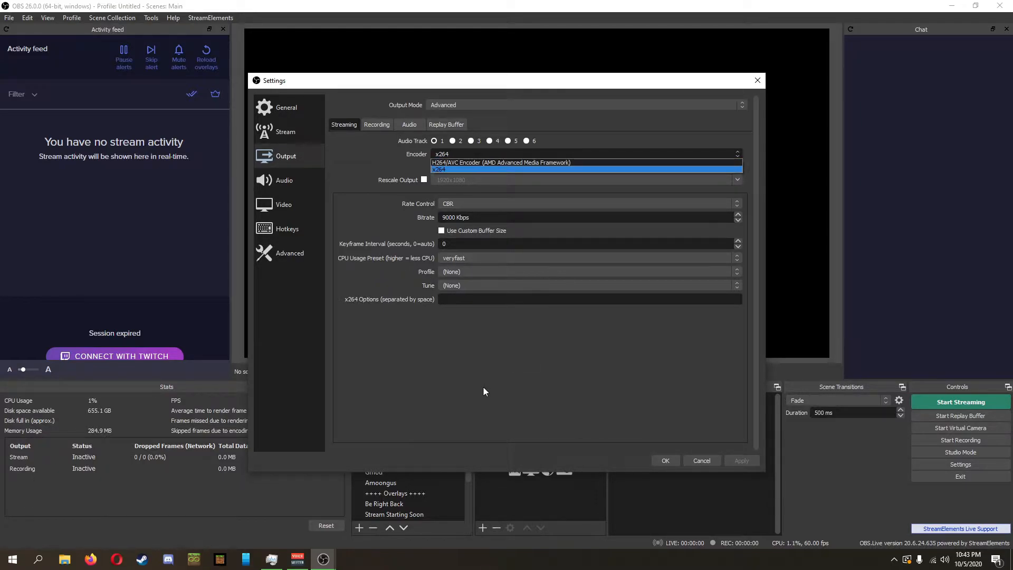
{"action": "left_click", "coordinate": [472, 369]}
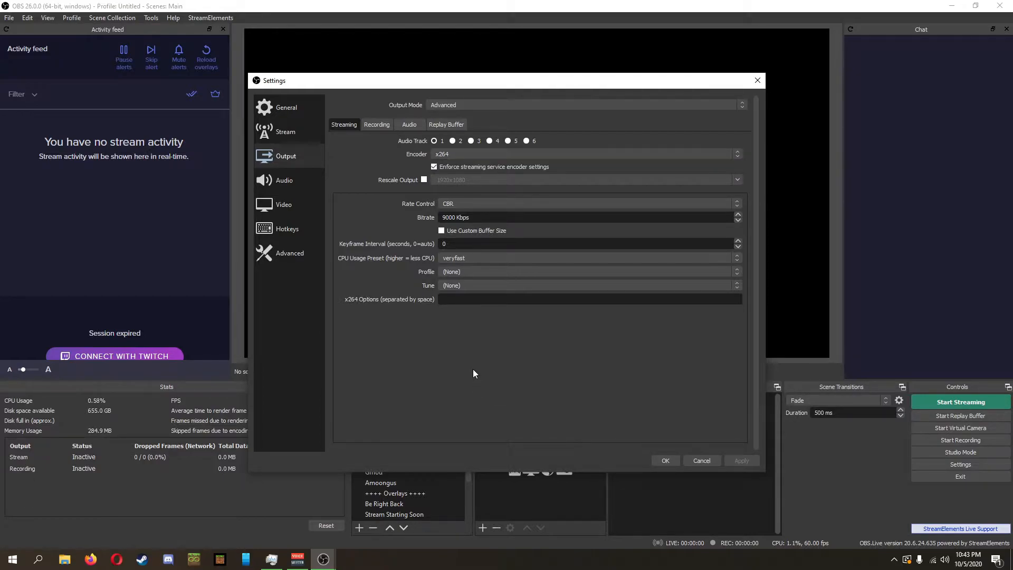
{"action": "left_click", "coordinate": [466, 156]}
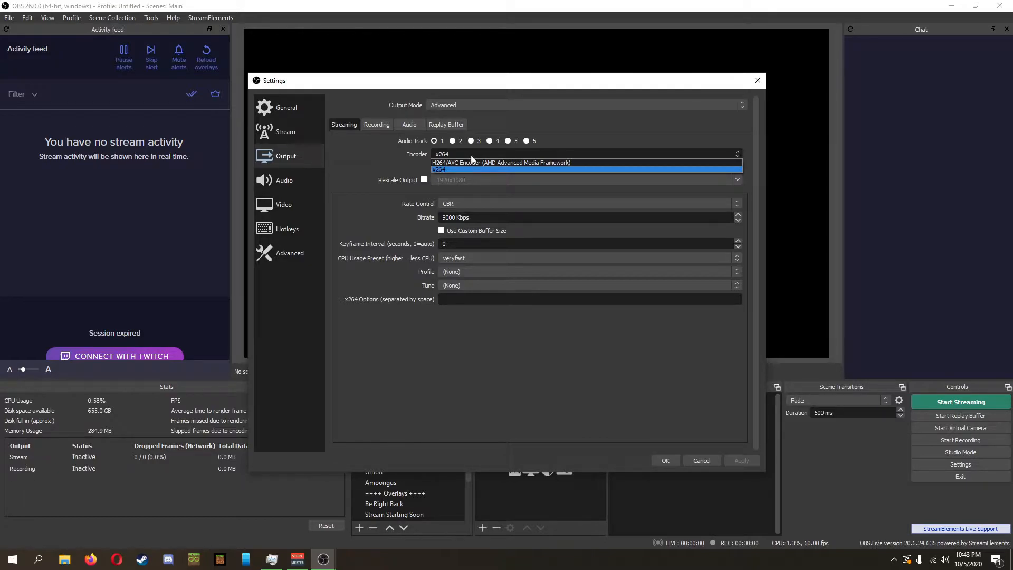
{"action": "left_click", "coordinate": [487, 155]}
{"action": "left_click", "coordinate": [487, 155]}
{"action": "left_click", "coordinate": [441, 382]}
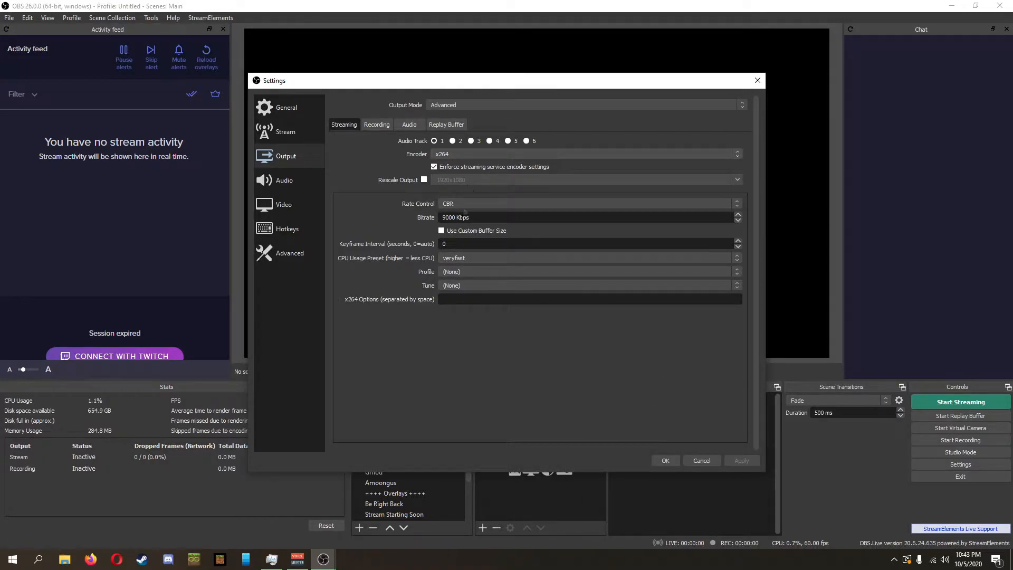
- Examine the rate control, bitrate and CPU usage preset choices in the streaming output settings
{"action": "left_click", "coordinate": [482, 203]}
{"action": "left_click", "coordinate": [483, 204]}
{"action": "left_click_drag", "start_coordinate": [490, 216], "coordinate": [440, 218]}
{"action": "left_click", "coordinate": [410, 208]}
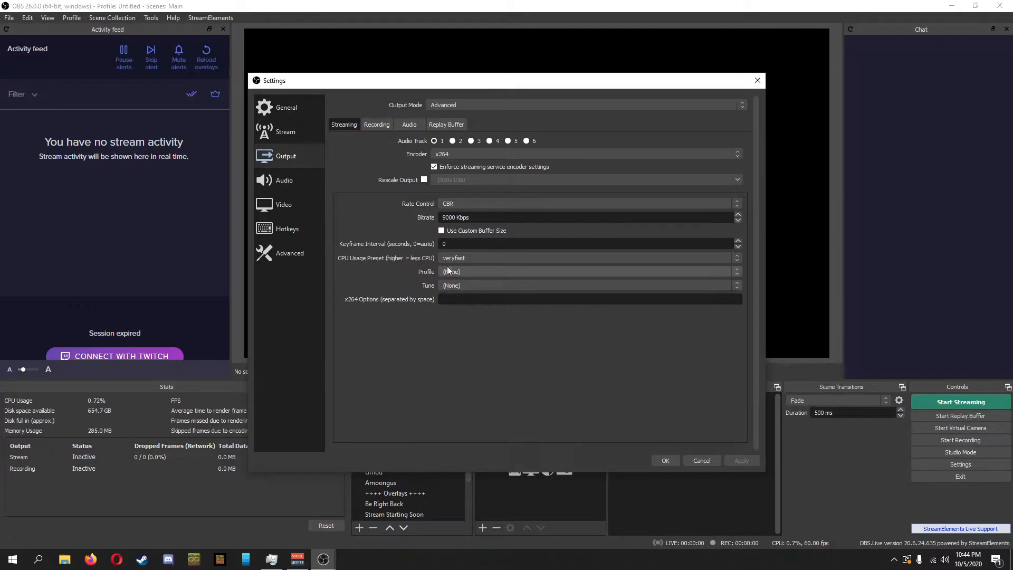
{"action": "left_click", "coordinate": [484, 258]}
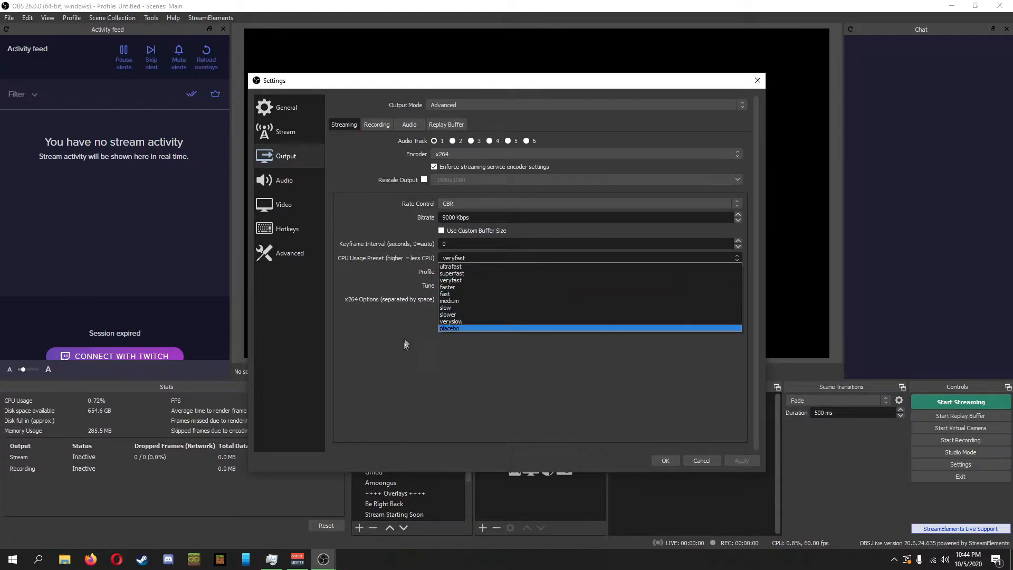
{"action": "left_click", "coordinate": [377, 326]}
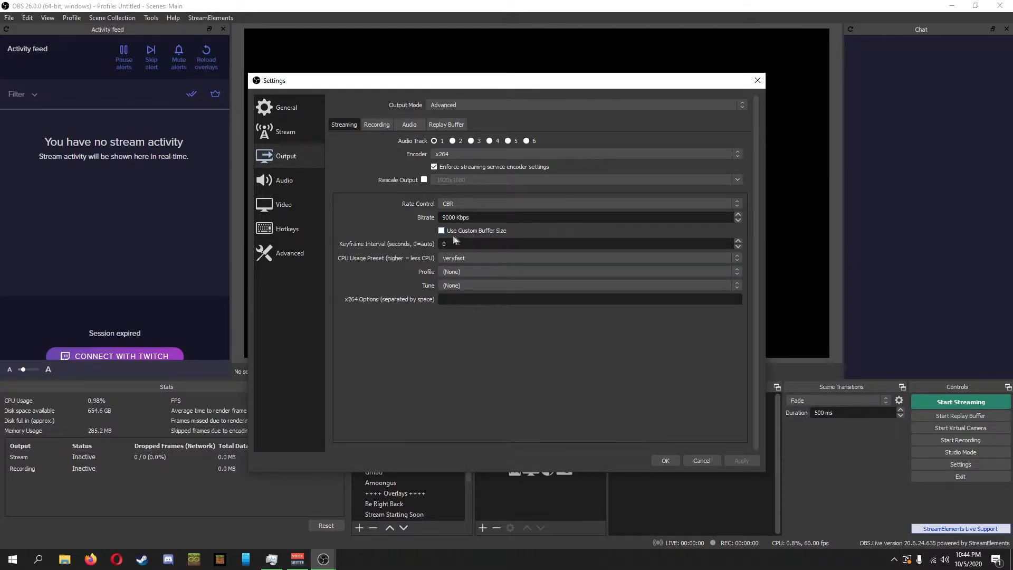
{"action": "left_click", "coordinate": [471, 259]}
{"action": "left_click", "coordinate": [464, 259]}
- Turn off Rescale Output in the recording output settings and apply the change
{"action": "left_click", "coordinate": [365, 128]}
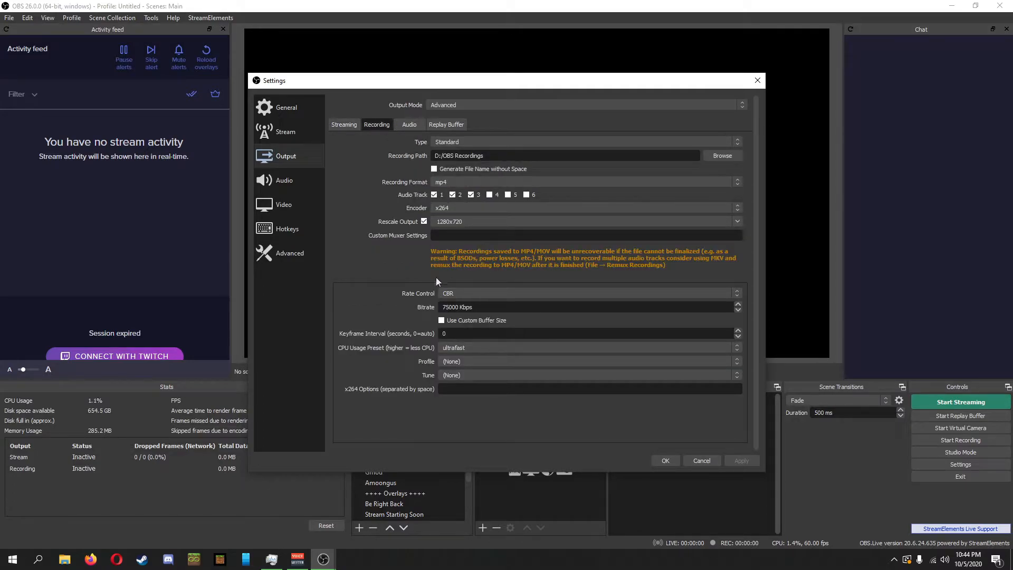
{"action": "left_click", "coordinate": [424, 221]}
{"action": "left_click", "coordinate": [741, 460]}
- Try the Custom Output (FFmpeg) recording type, return to Standard and leave the settings without saving
{"action": "left_click", "coordinate": [467, 140]}
{"action": "left_click", "coordinate": [467, 140]}
{"action": "triple_click", "coordinate": [520, 158]}
{"action": "left_click", "coordinate": [472, 141]}
{"action": "left_click", "coordinate": [455, 154]}
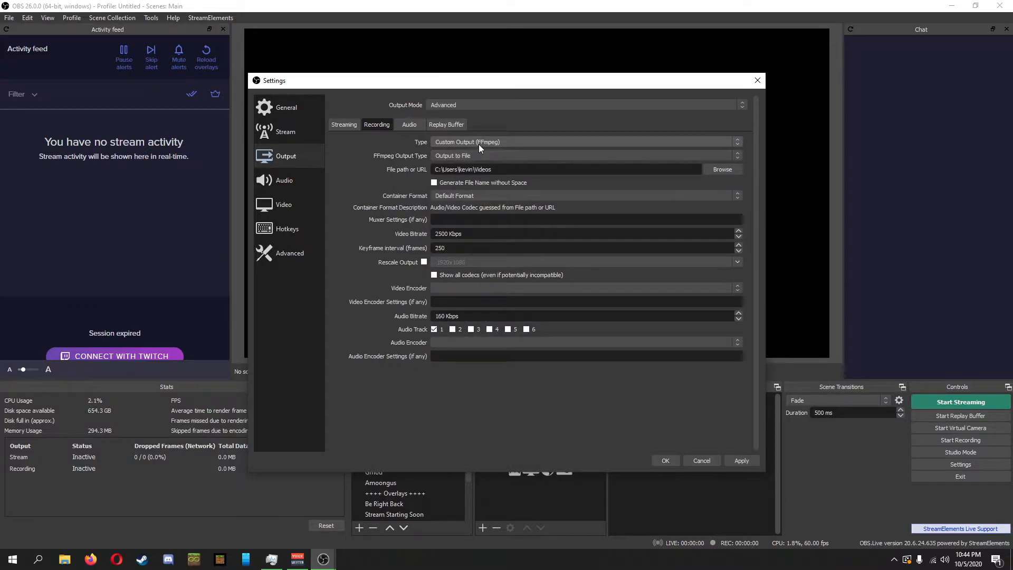
{"action": "left_click", "coordinate": [485, 143]}
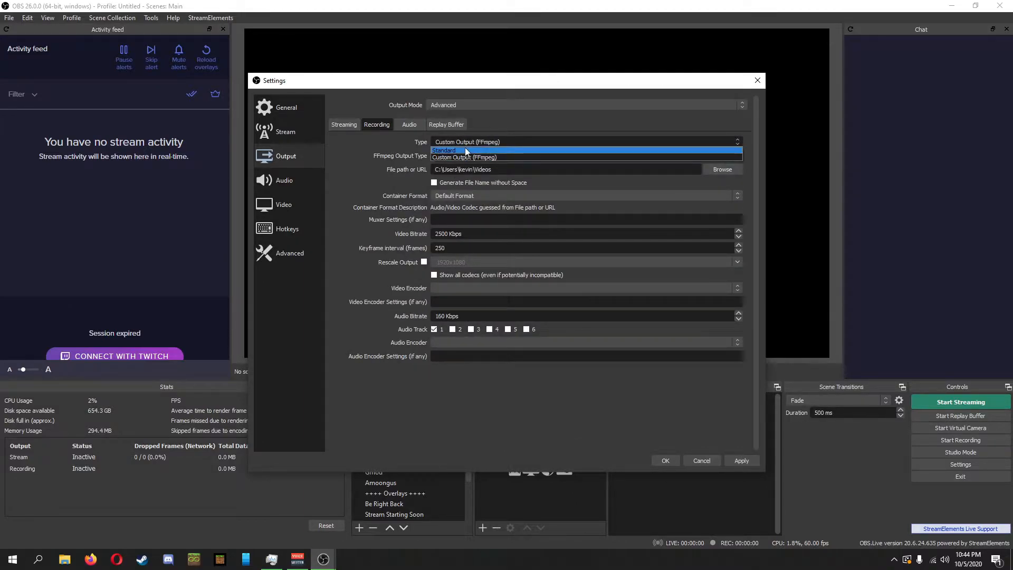
{"action": "left_click", "coordinate": [464, 146]}
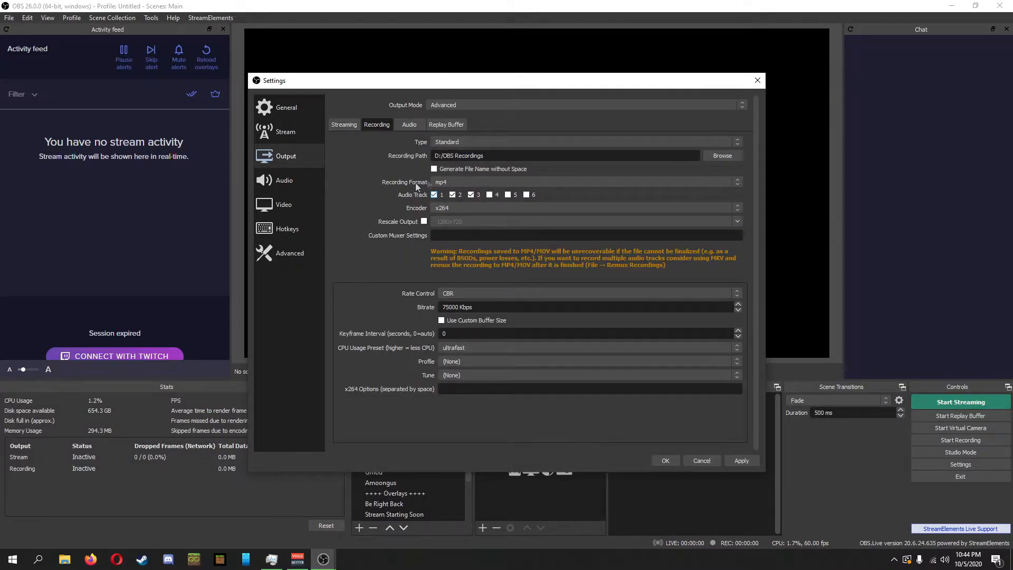
{"action": "left_click", "coordinate": [712, 457]}
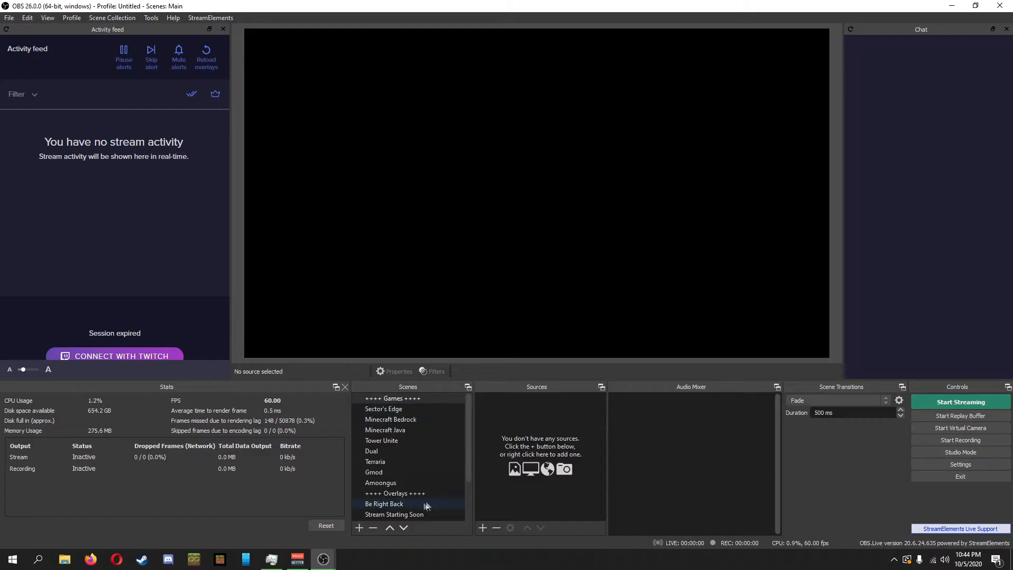
- In the Audio scene's advanced audio properties, toggle track 1 off and back on for Discord/People Aux and Mic/Aux
{"action": "scroll", "coordinate": [435, 456], "scroll_direction": "down", "scroll_amount": 1}
{"action": "left_click", "coordinate": [407, 492]}
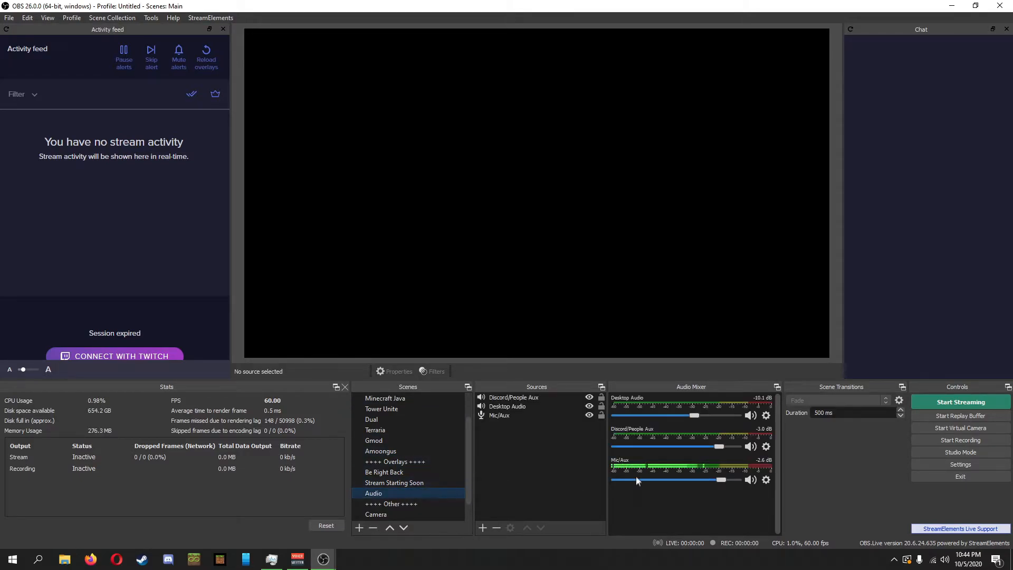
{"action": "left_click", "coordinate": [765, 478]}
{"action": "left_click", "coordinate": [799, 476]}
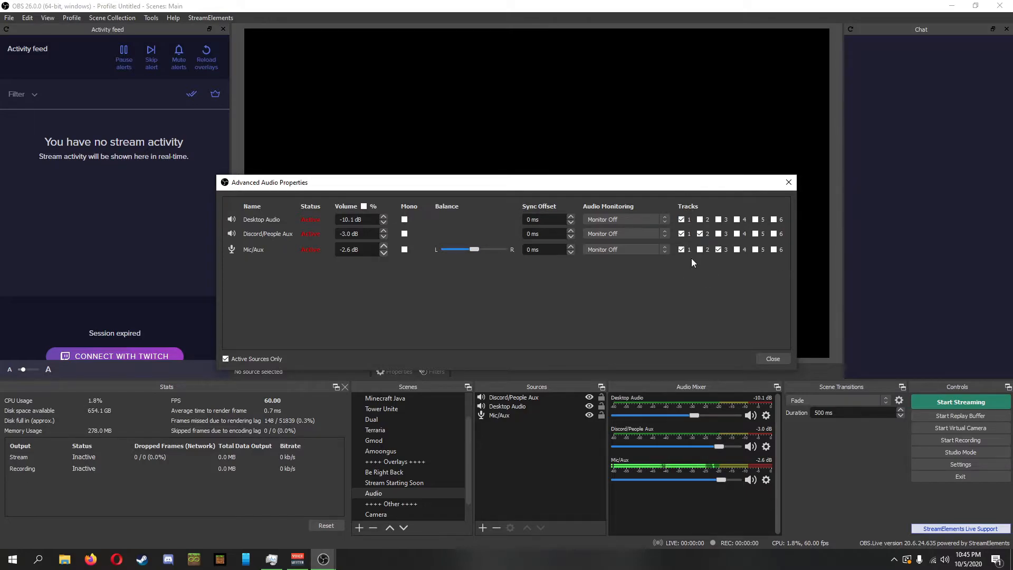
{"action": "left_click", "coordinate": [700, 234]}
{"action": "left_click", "coordinate": [681, 233]}
{"action": "left_click", "coordinate": [684, 249]}
{"action": "left_click", "coordinate": [681, 234]}
{"action": "left_click", "coordinate": [682, 250]}
{"action": "left_click", "coordinate": [774, 359]}
- Examine the recording output settings and the available recording encoders, keeping the x264 encoder
{"action": "left_click", "coordinate": [959, 466]}
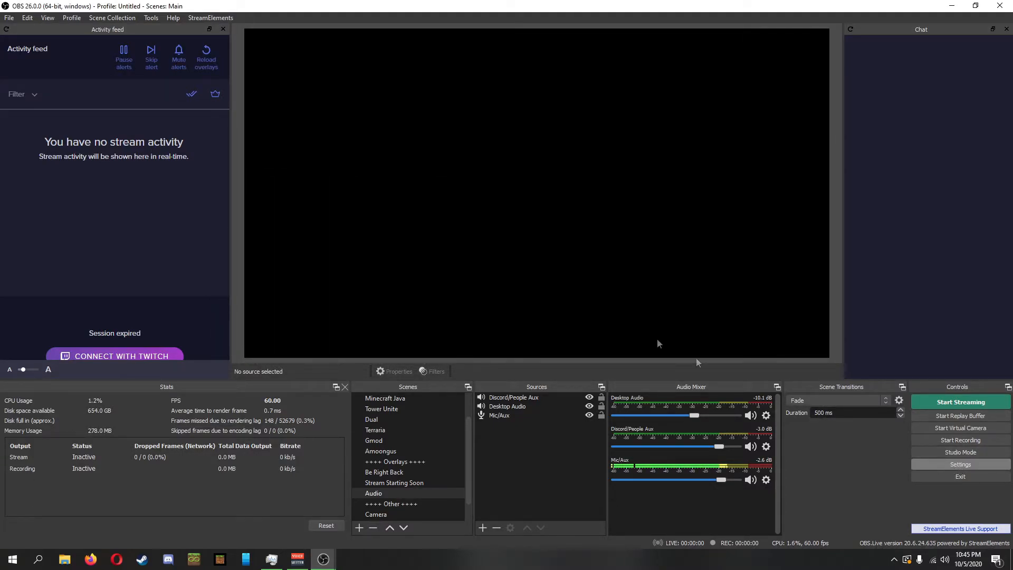
{"action": "left_click", "coordinate": [303, 156]}
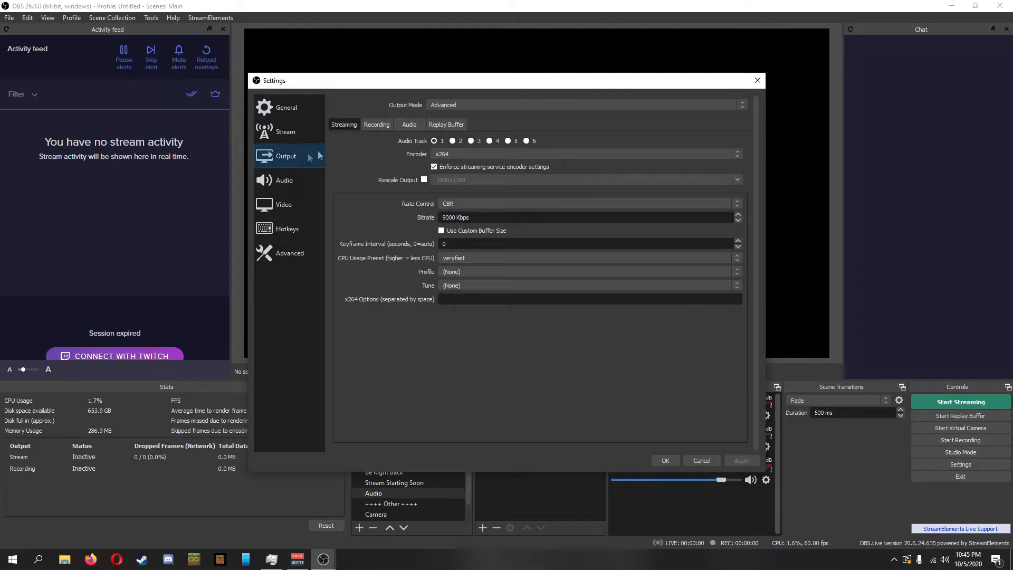
{"action": "left_click", "coordinate": [380, 125]}
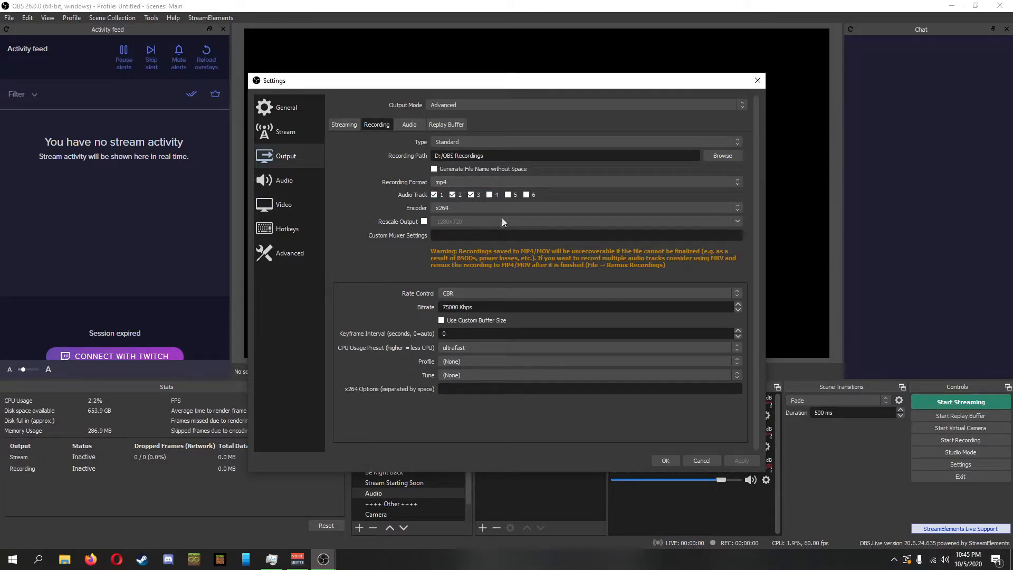
{"action": "left_click", "coordinate": [455, 208]}
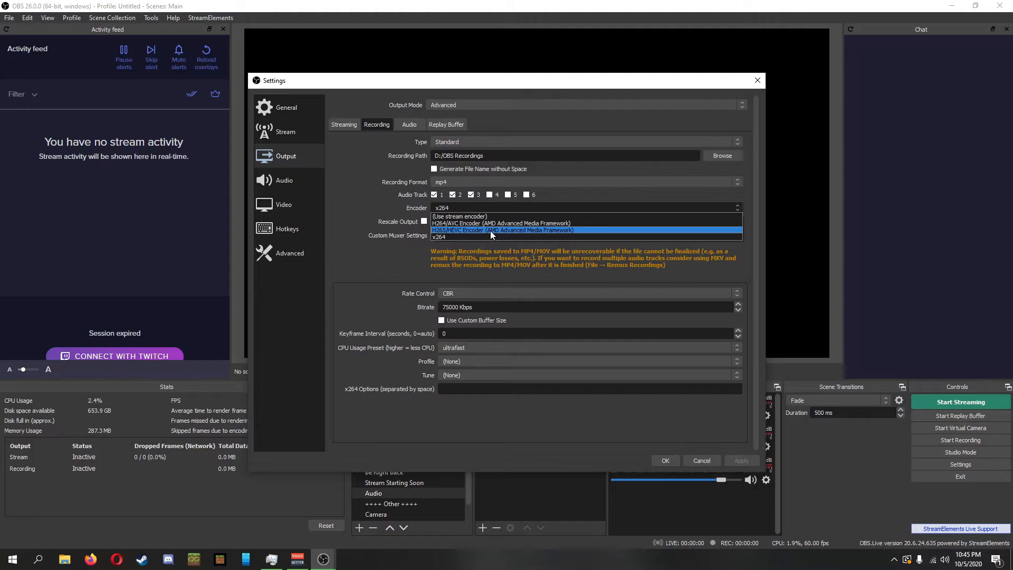
{"action": "left_click", "coordinate": [350, 265]}
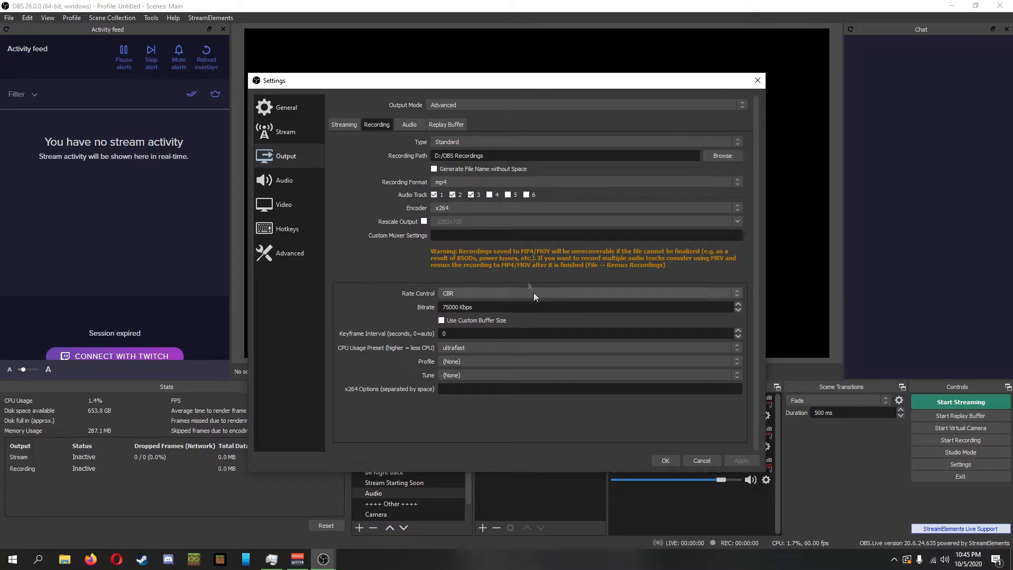
{"action": "left_click", "coordinate": [480, 211]}
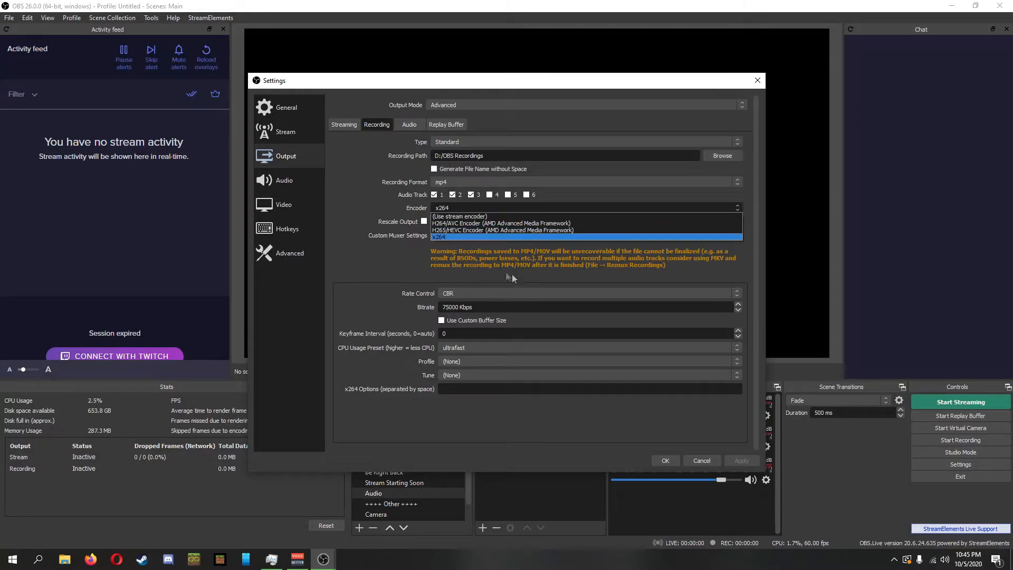
{"action": "left_click", "coordinate": [460, 265]}
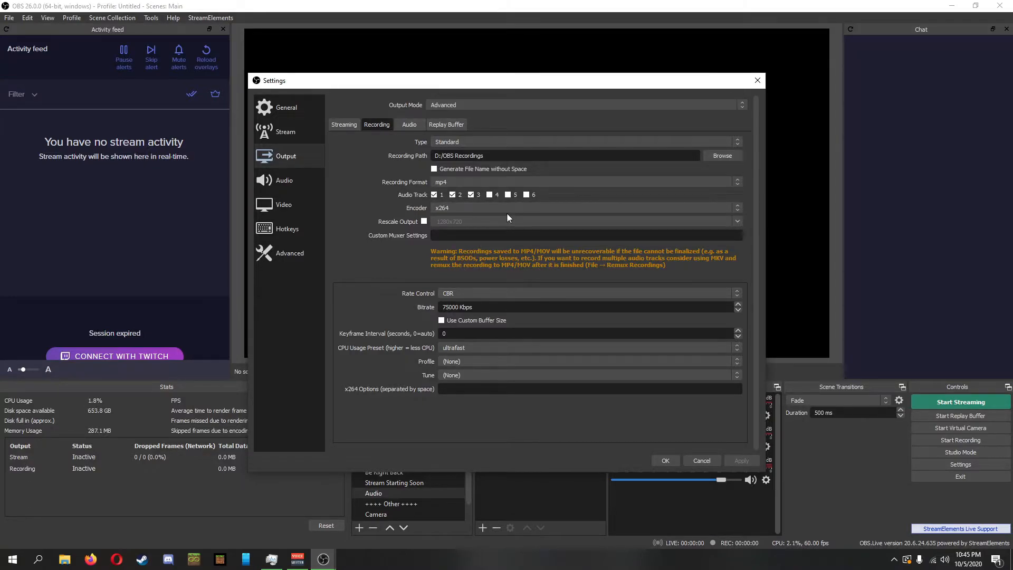
{"action": "left_click", "coordinate": [531, 208]}
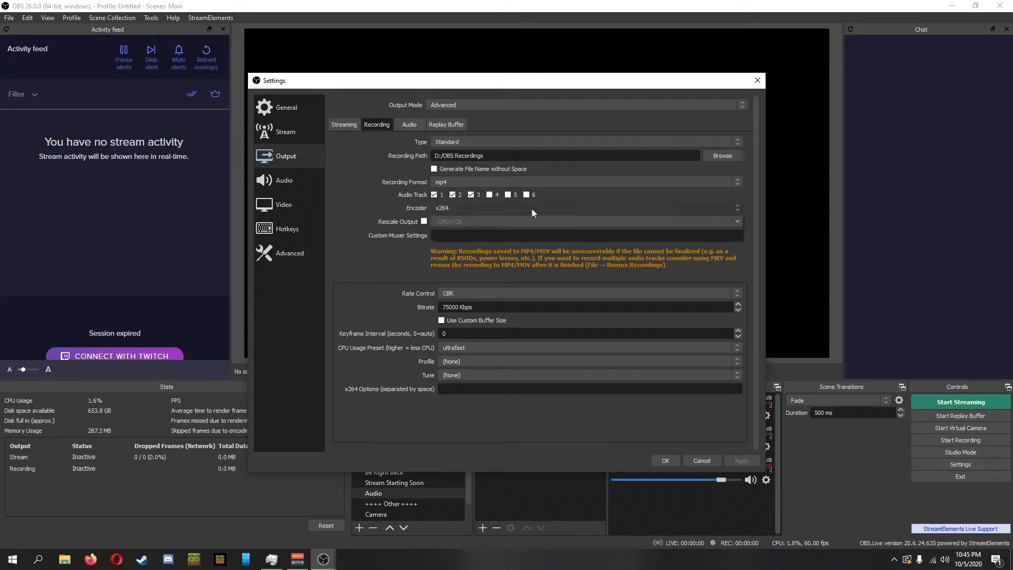
{"action": "left_click", "coordinate": [407, 248]}
{"action": "left_click", "coordinate": [475, 206]}
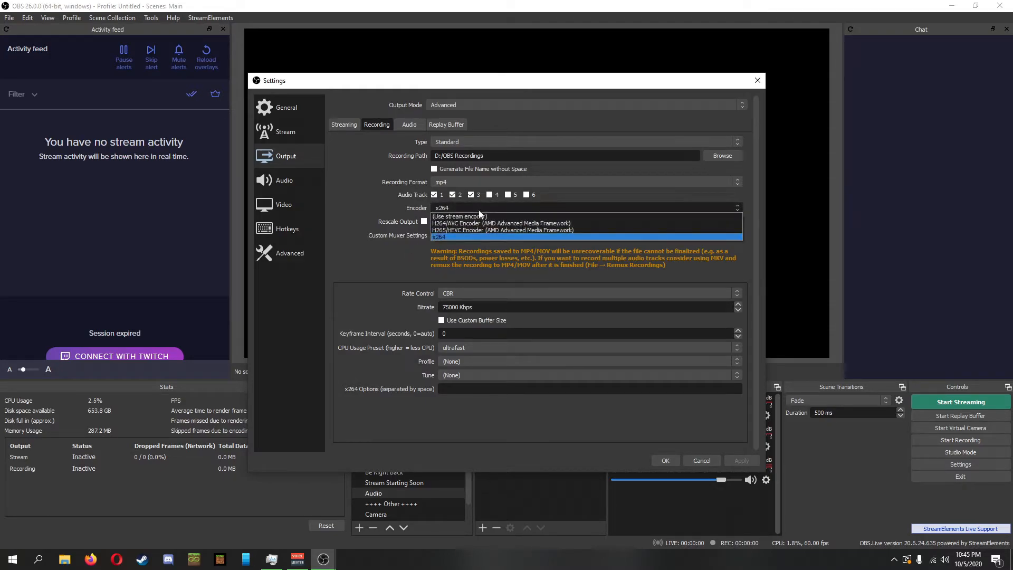
{"action": "left_click", "coordinate": [366, 213]}
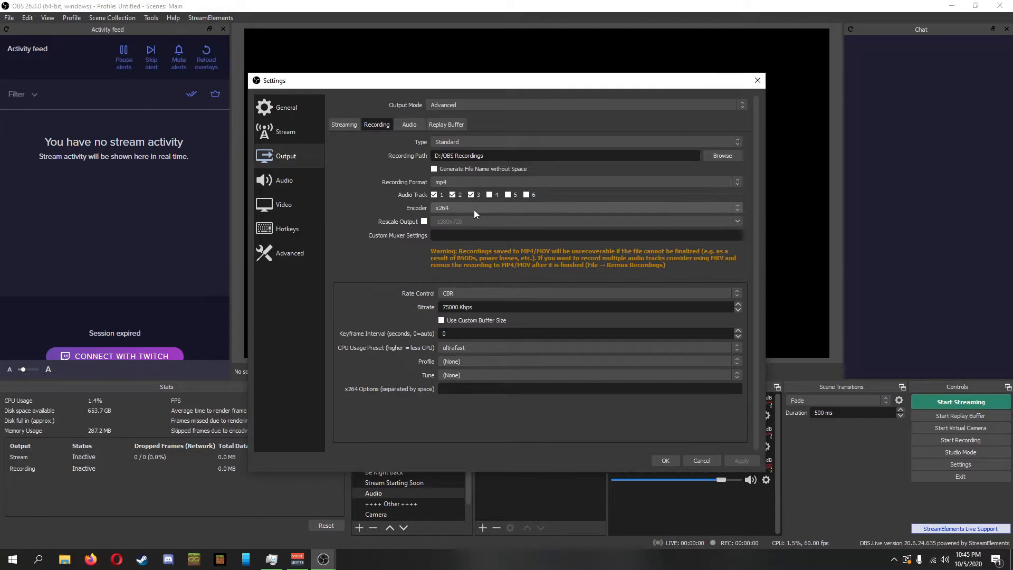
{"action": "left_click", "coordinate": [491, 208]}
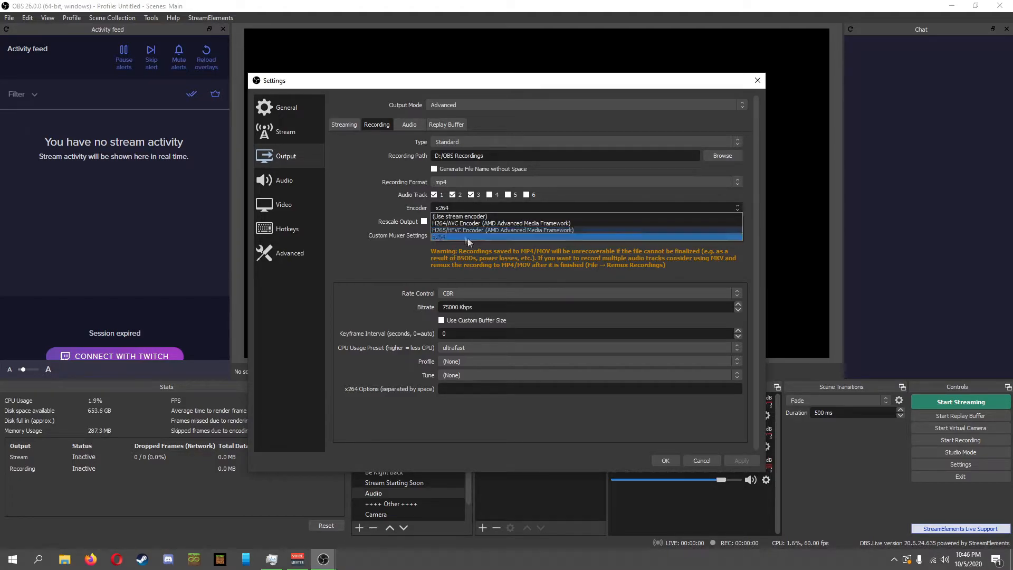
{"action": "left_click", "coordinate": [463, 210]}
{"action": "left_click", "coordinate": [460, 211]}
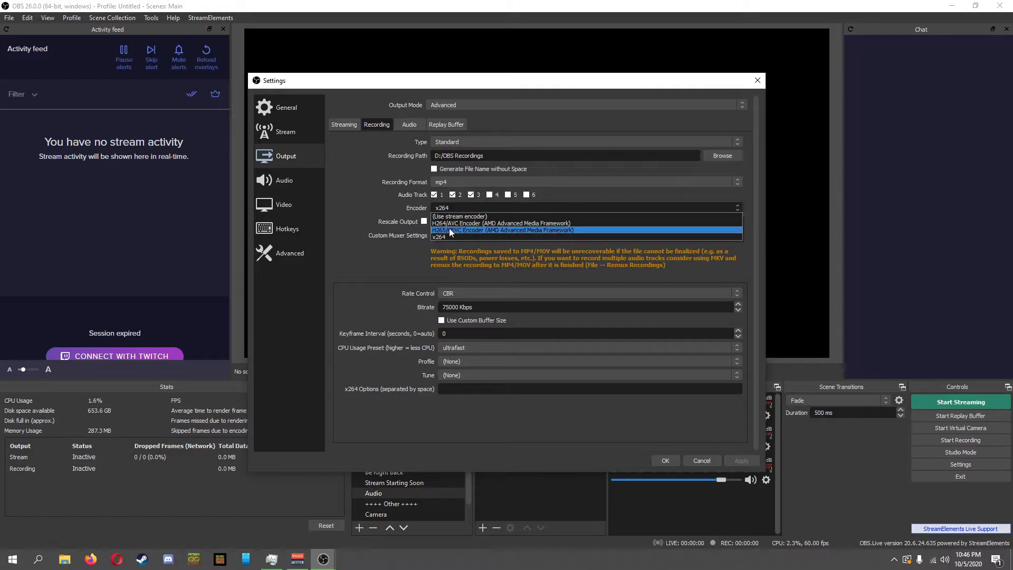
{"action": "left_click", "coordinate": [363, 223]}
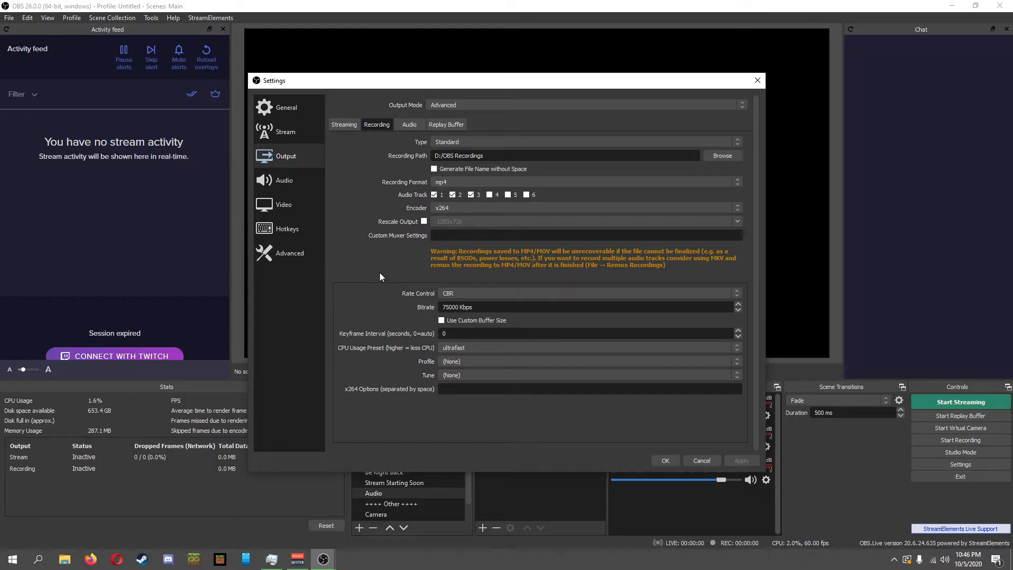
- Examine the x264 rate control and CPU usage preset choices for recording
{"action": "left_click", "coordinate": [462, 291]}
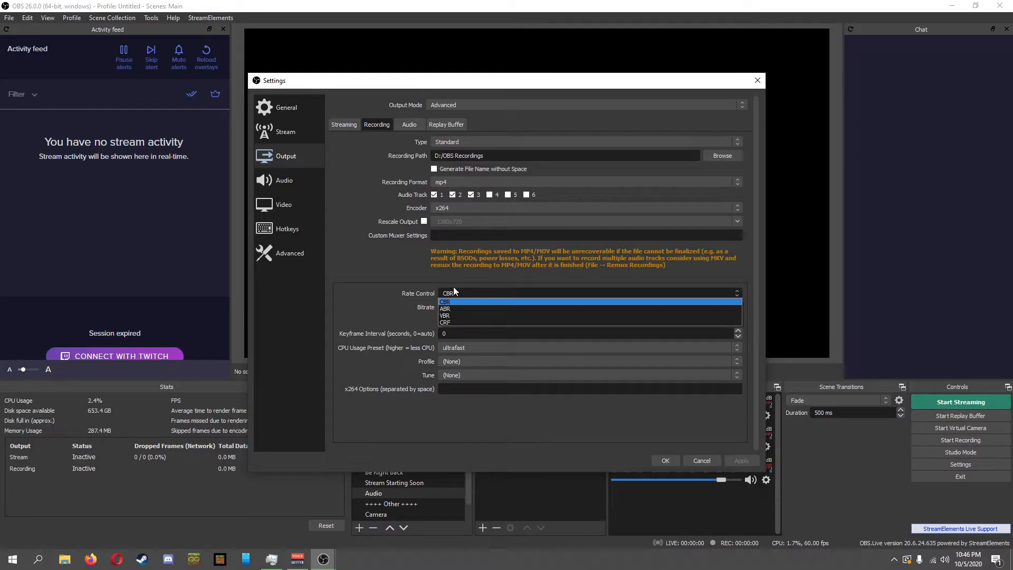
{"action": "left_click", "coordinate": [397, 285]}
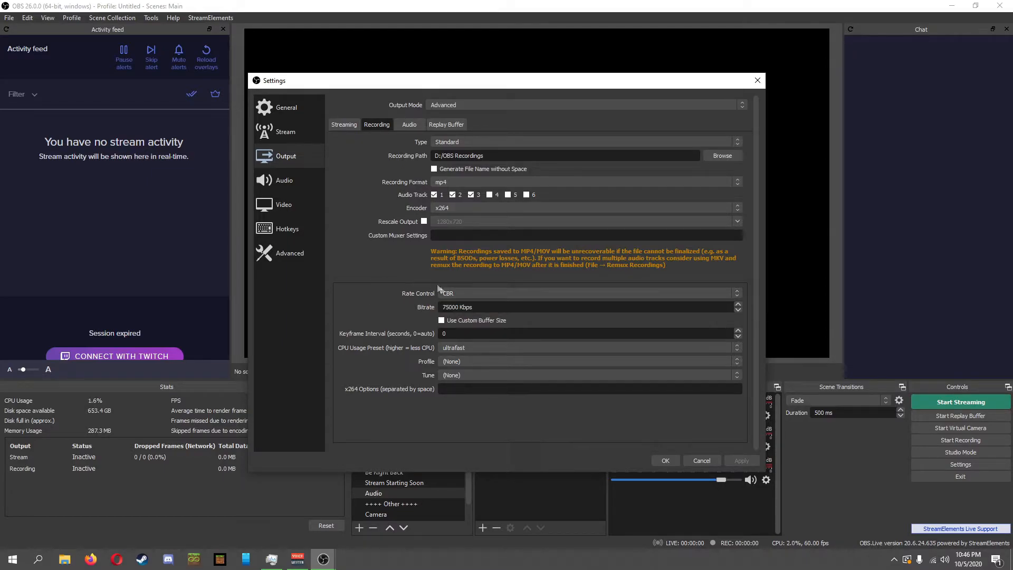
{"action": "key", "text": "Tab"}
{"action": "left_click", "coordinate": [464, 349]}
{"action": "left_click", "coordinate": [476, 346]}
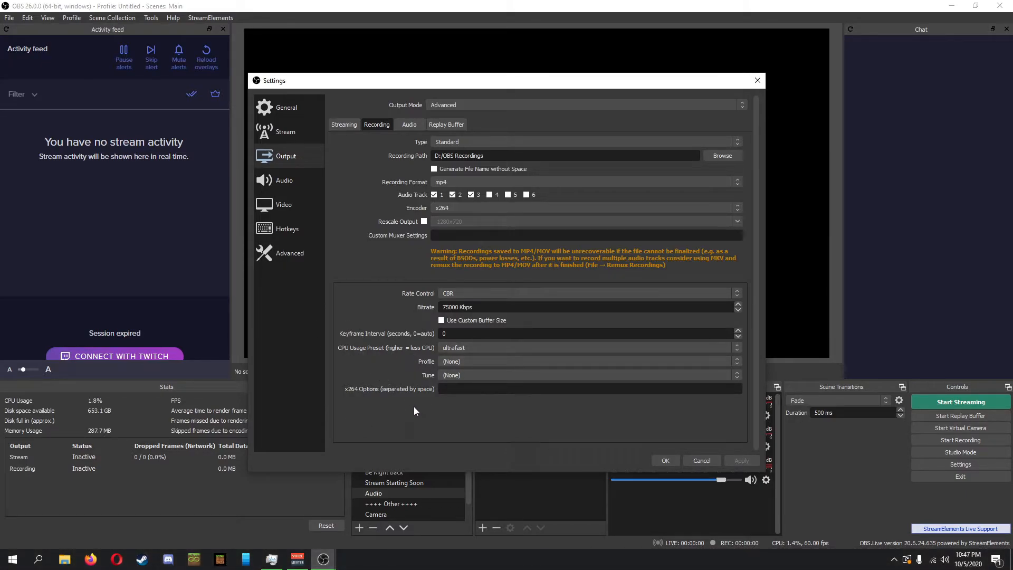
- Set the recording encoder to H265/HEVC Encoder (AMD Advanced Media Framework) and keep the Balanced quality preset
{"action": "left_click", "coordinate": [467, 209]}
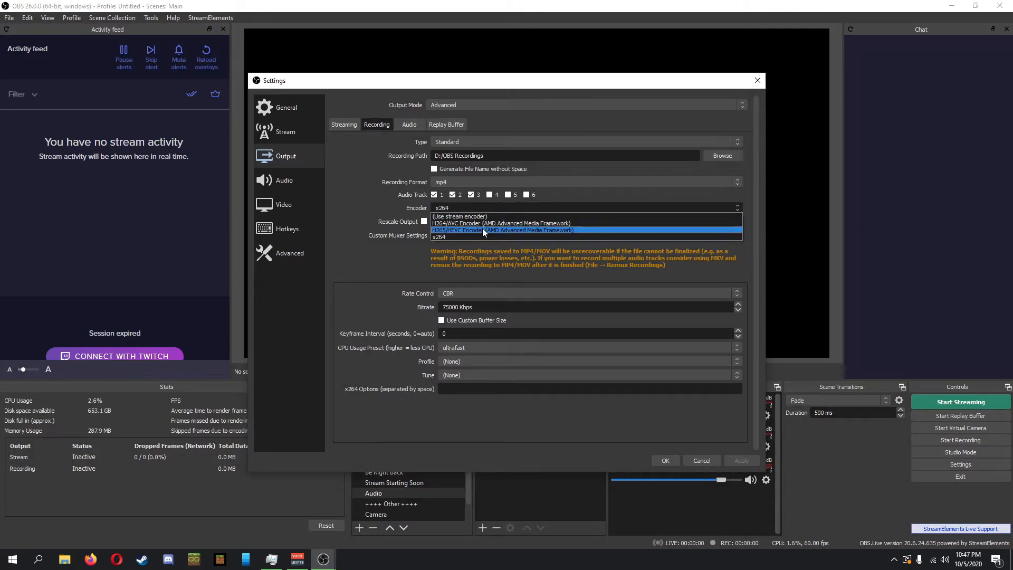
{"action": "left_click", "coordinate": [484, 231]}
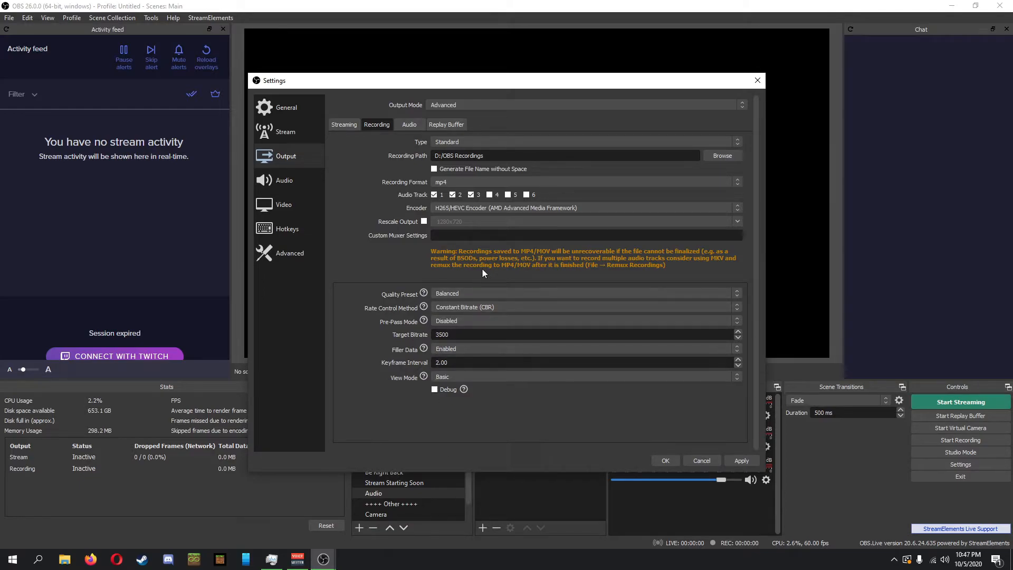
{"action": "left_click", "coordinate": [475, 293]}
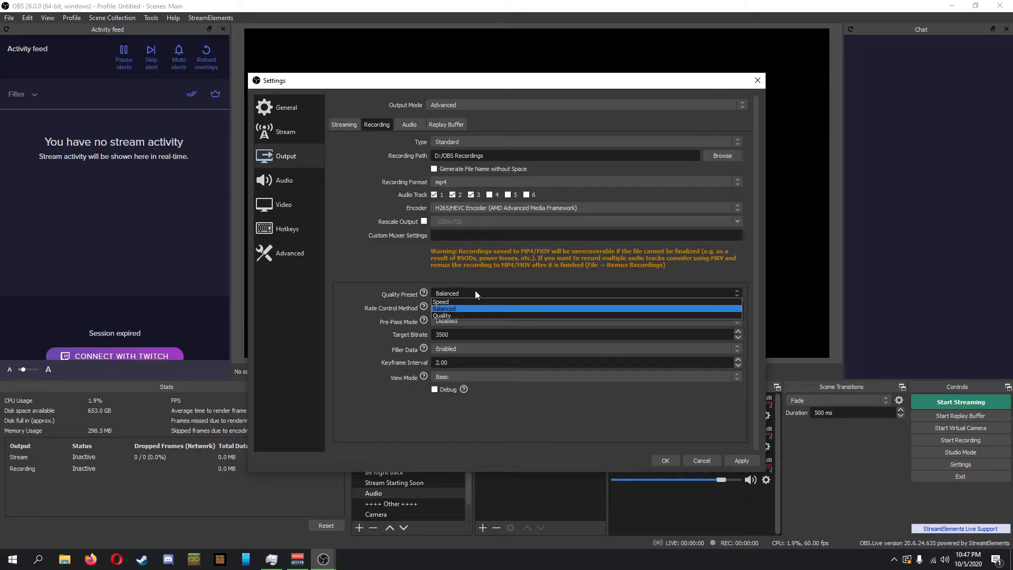
{"action": "left_click", "coordinate": [475, 293]}
- Set the recording rate control method to Variable Bitrate (Peak Constrained) (VBR) and inspect its target bitrate, peak bitrate and keyframe interval
{"action": "left_click", "coordinate": [438, 308]}
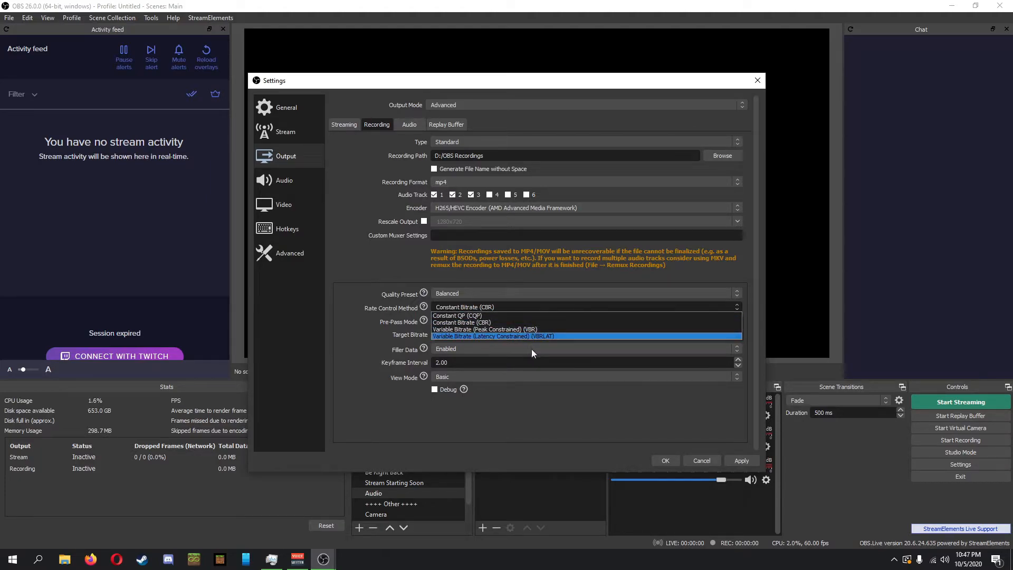
{"action": "left_click", "coordinate": [471, 328]}
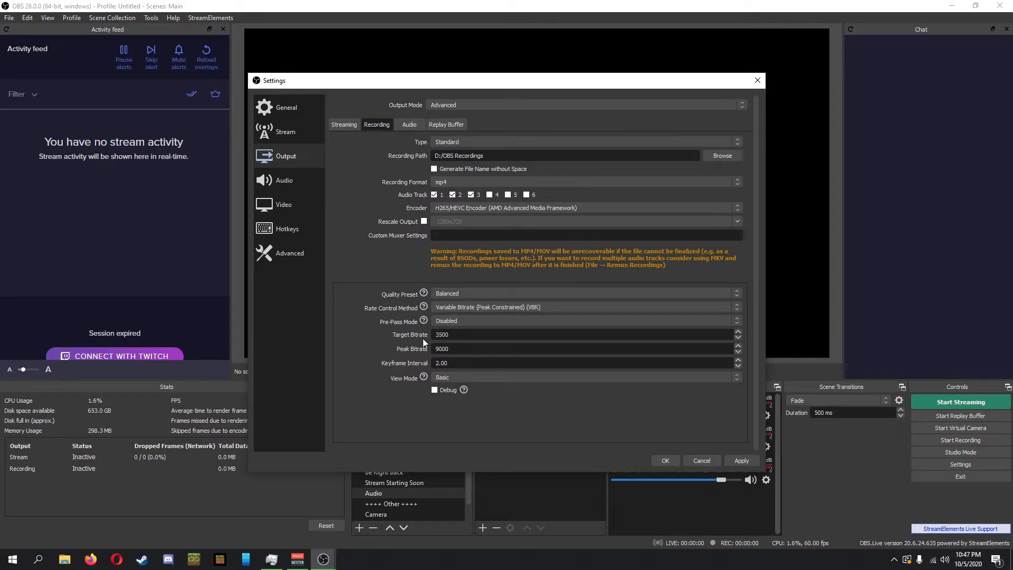
{"action": "double_click", "coordinate": [447, 335]}
{"action": "left_click", "coordinate": [447, 335]}
{"action": "double_click", "coordinate": [446, 335]}
{"action": "key", "text": "Tab"}
{"action": "left_click_drag", "start_coordinate": [455, 363], "coordinate": [408, 360]}
{"action": "left_click", "coordinate": [389, 353]}
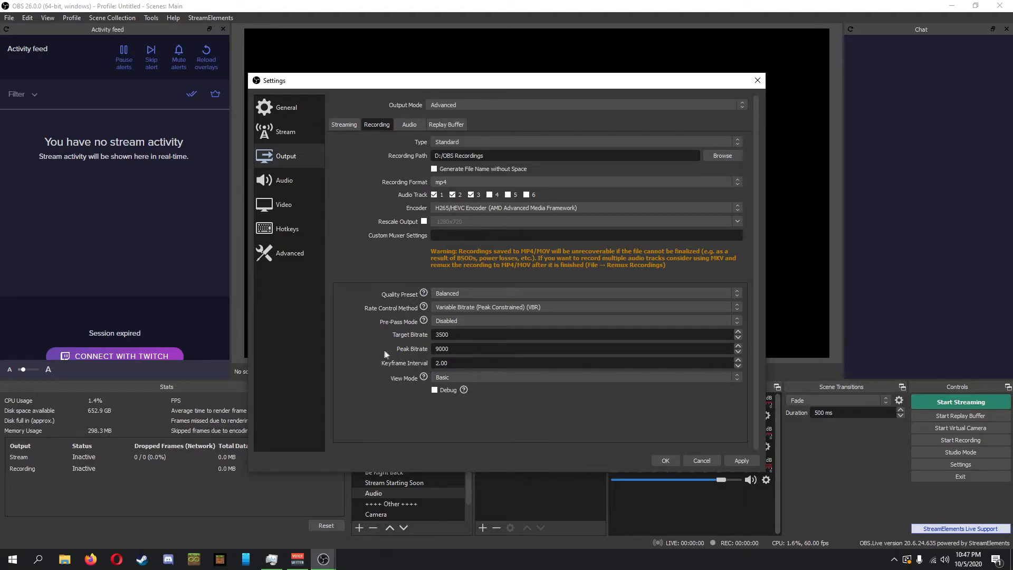
- Try Variable Bitrate (Latency Constrained) (VBRLAT) as the recording rate control method, then Constant Bitrate (CBR)
{"action": "left_click", "coordinate": [486, 305]}
{"action": "left_click", "coordinate": [485, 333]}
{"action": "left_click", "coordinate": [487, 305]}
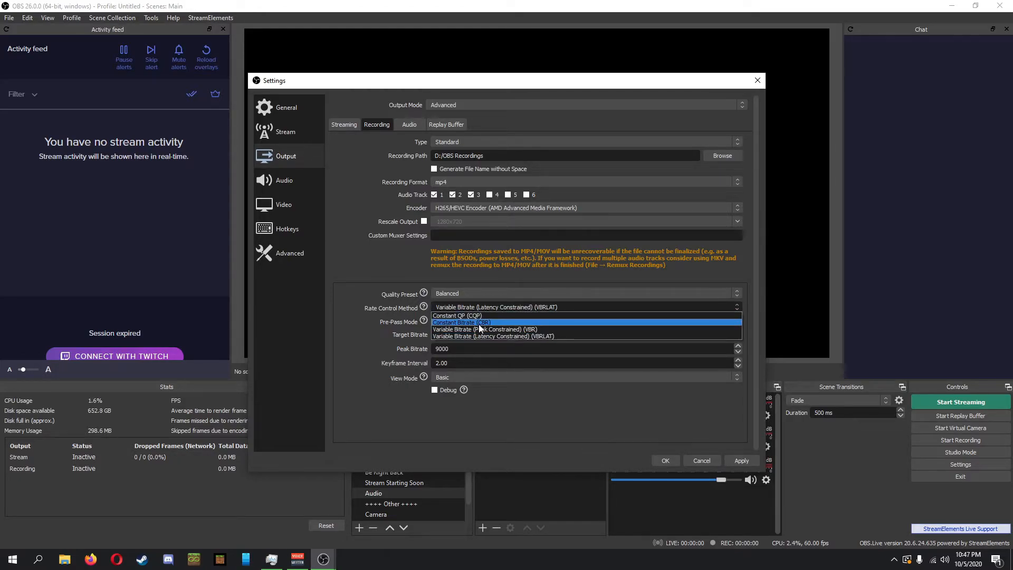
{"action": "left_click", "coordinate": [480, 323]}
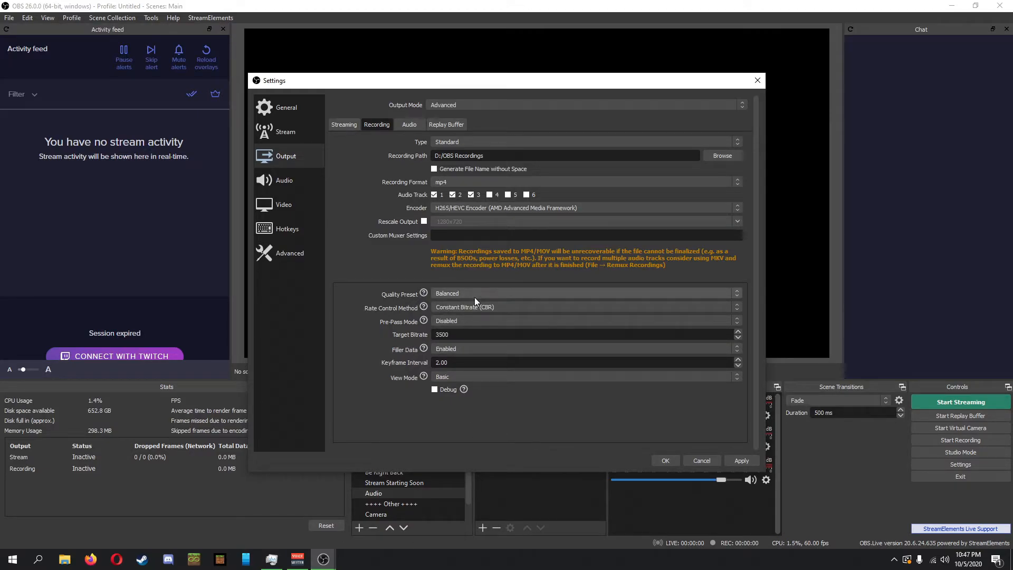
- Try Constant QP (CQP) rate control for recording, with both I-Frame QP and P-Frame QP set to 16
{"action": "left_click", "coordinate": [491, 310]}
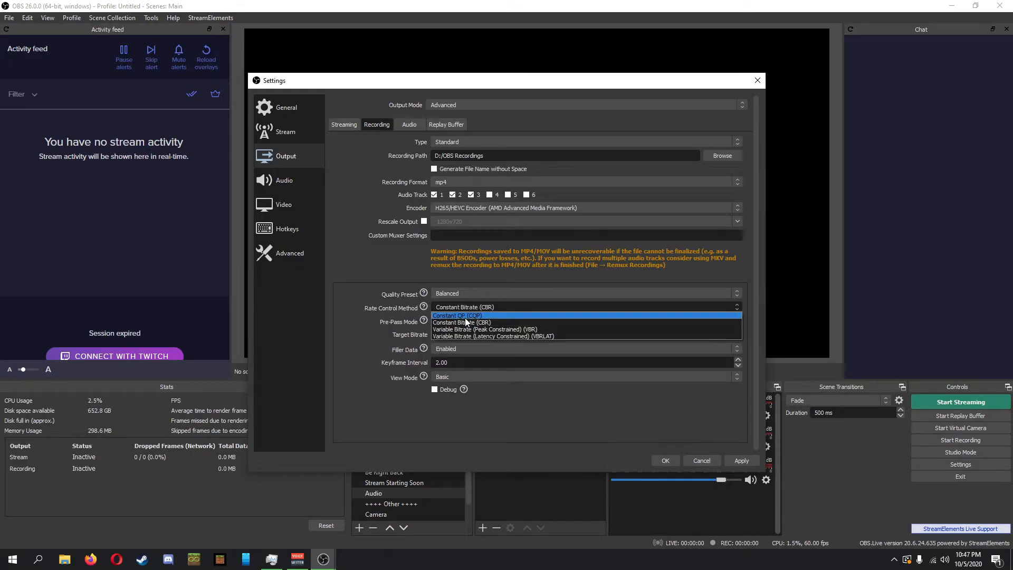
{"action": "left_click", "coordinate": [466, 317]}
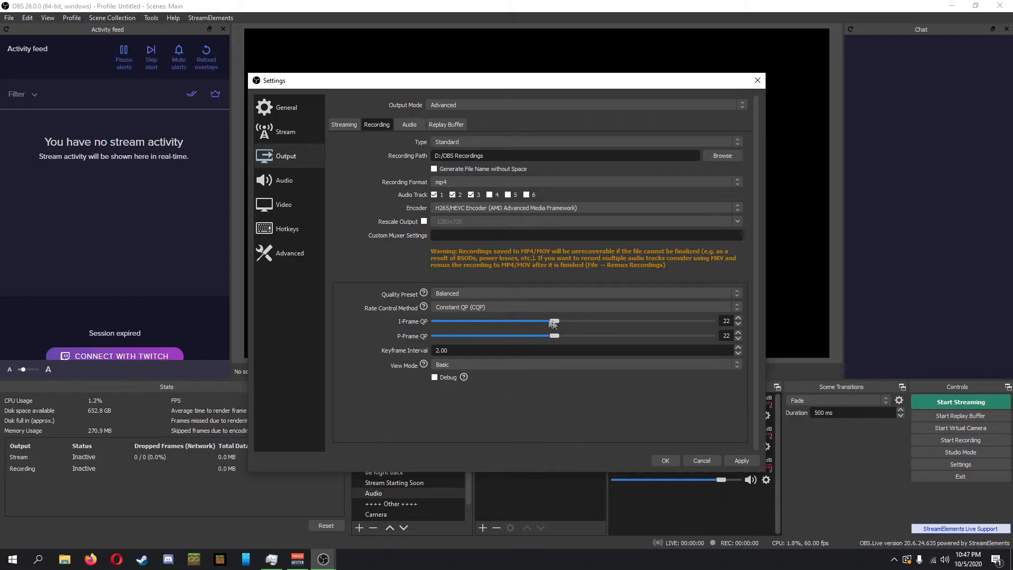
{"action": "left_click_drag", "start_coordinate": [536, 321], "coordinate": [522, 336]}
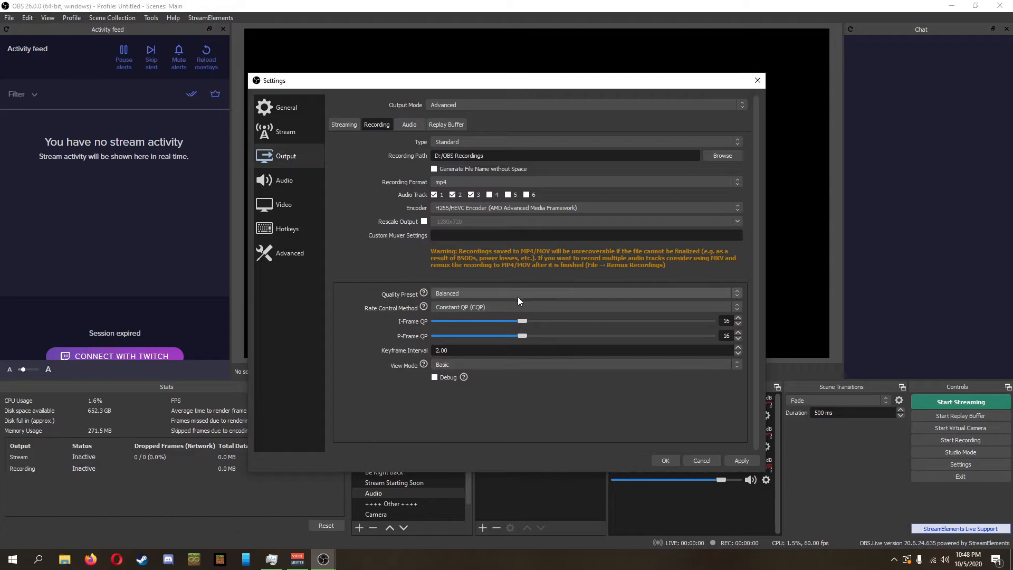
- Set the rate control method to Constant Bitrate (CBR) and switch the recording encoder to x264
{"action": "mouse_move", "coordinate": [510, 311]}
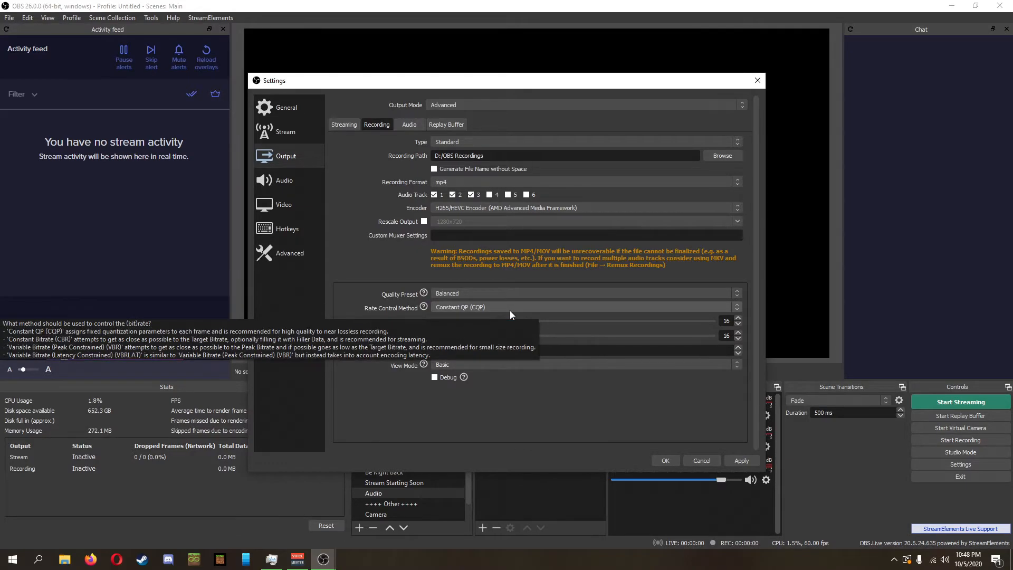
{"action": "left_click", "coordinate": [510, 310]}
{"action": "left_click", "coordinate": [397, 323]}
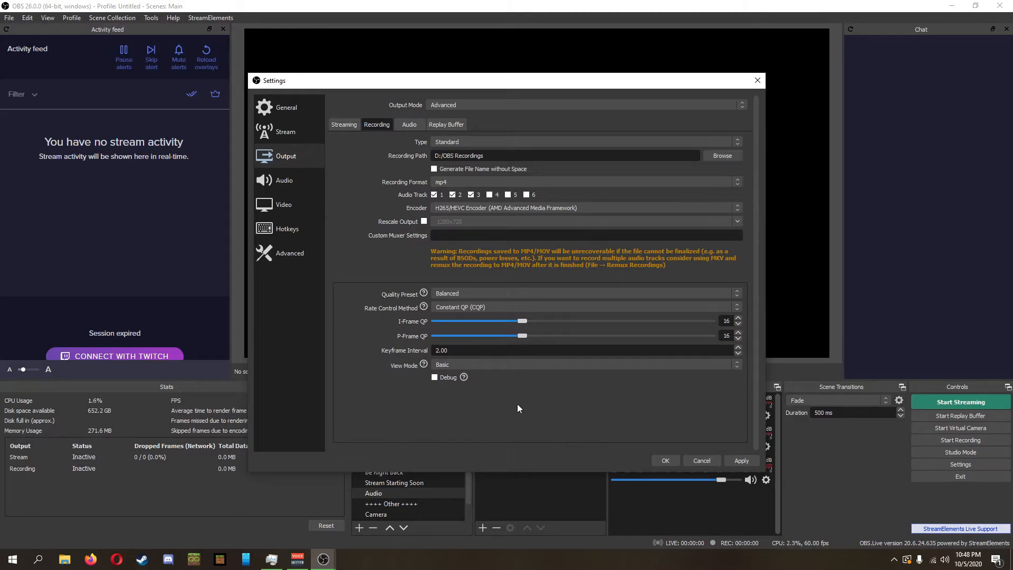
{"action": "left_click", "coordinate": [457, 308]}
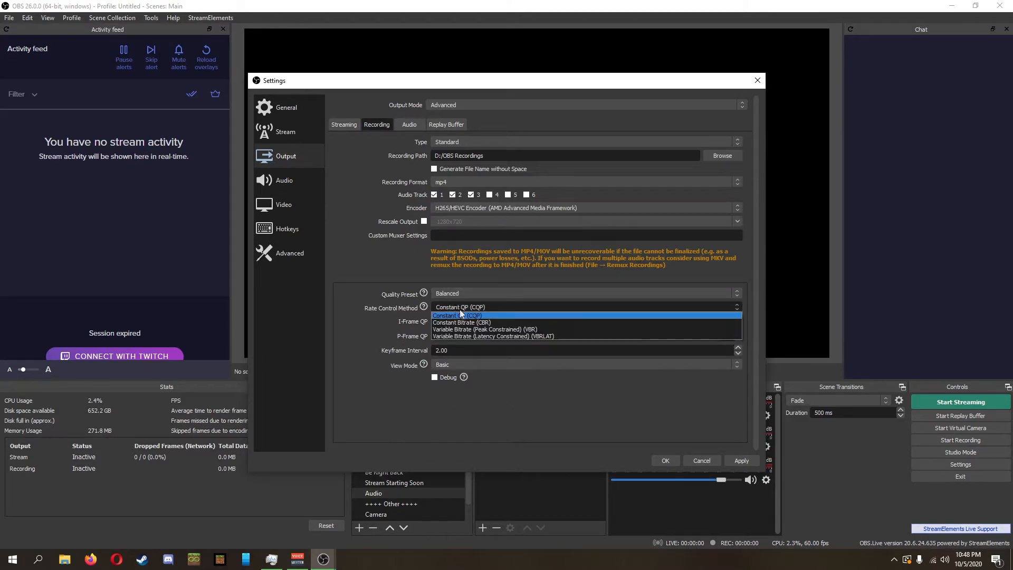
{"action": "left_click", "coordinate": [490, 319]}
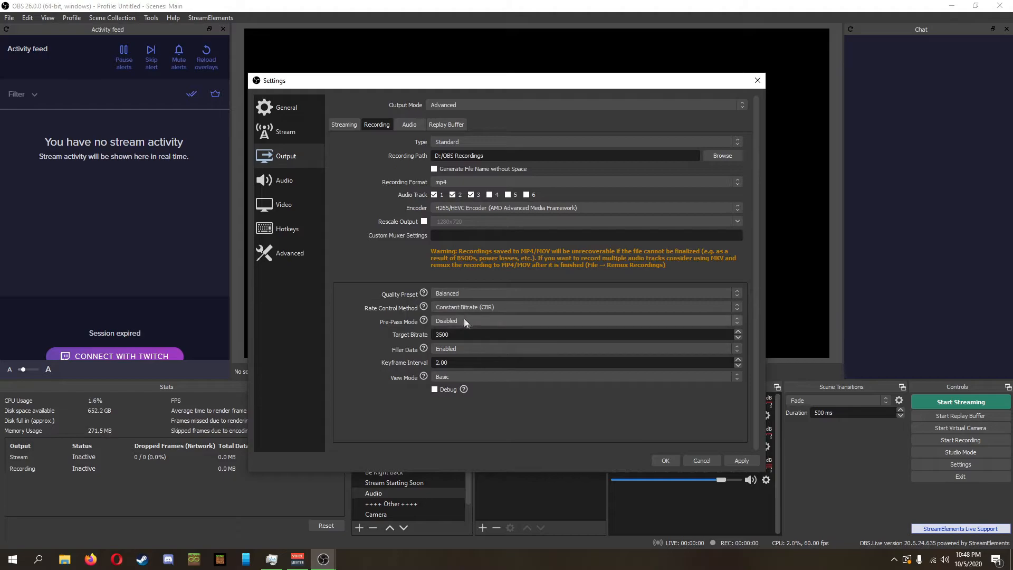
{"action": "left_click", "coordinate": [505, 211]}
{"action": "left_click", "coordinate": [470, 237]}
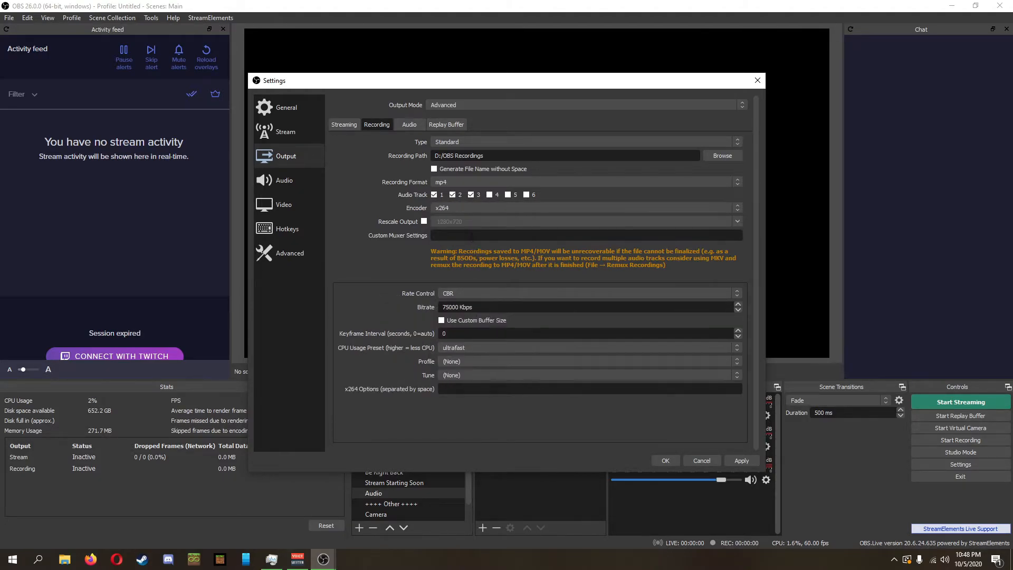
- Examine the global audio devices and the video settings, including the available downscale filters, keeping Lanczos
{"action": "left_click", "coordinate": [288, 185]}
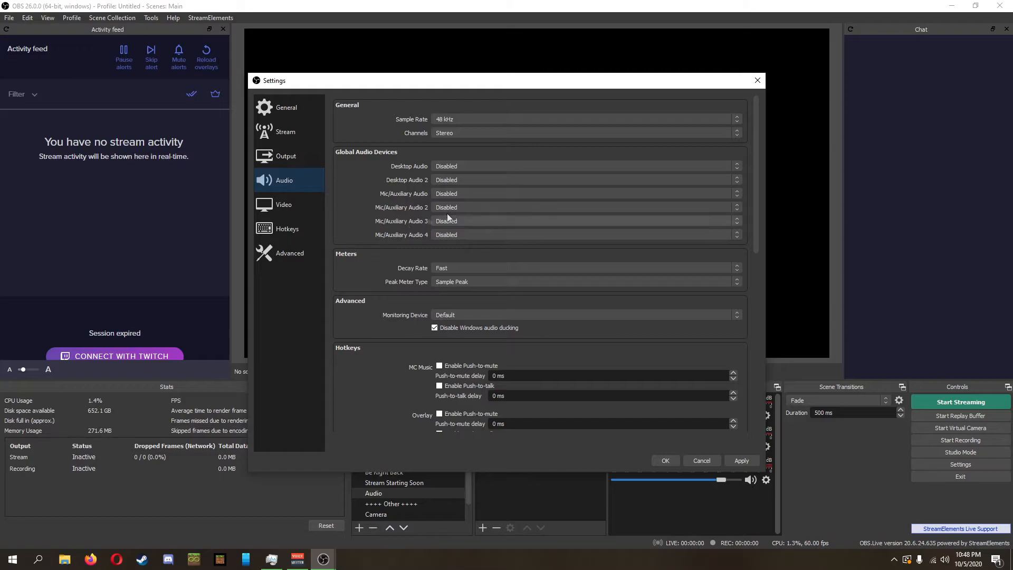
{"action": "left_click", "coordinate": [287, 209]}
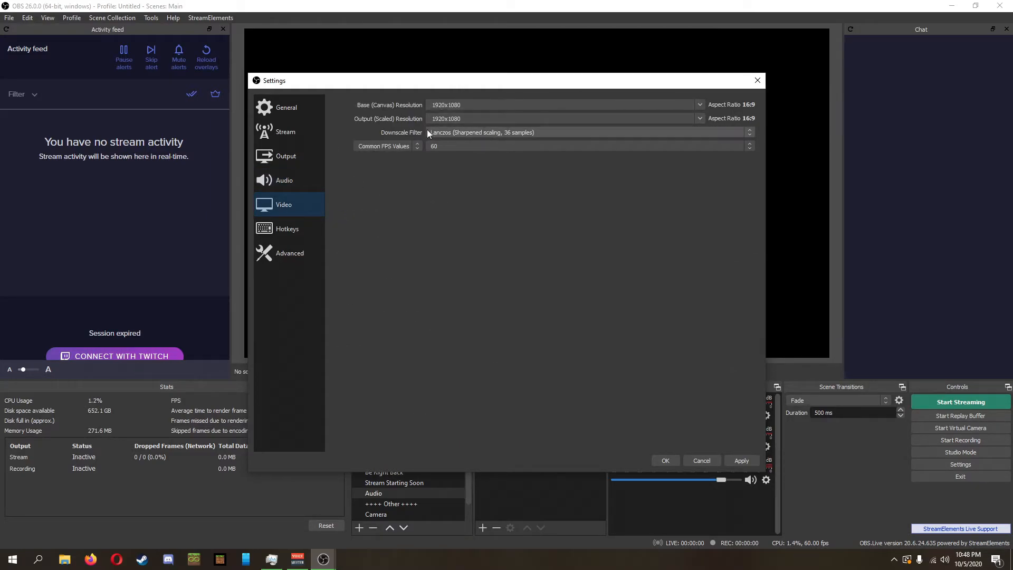
{"action": "left_click", "coordinate": [483, 135]}
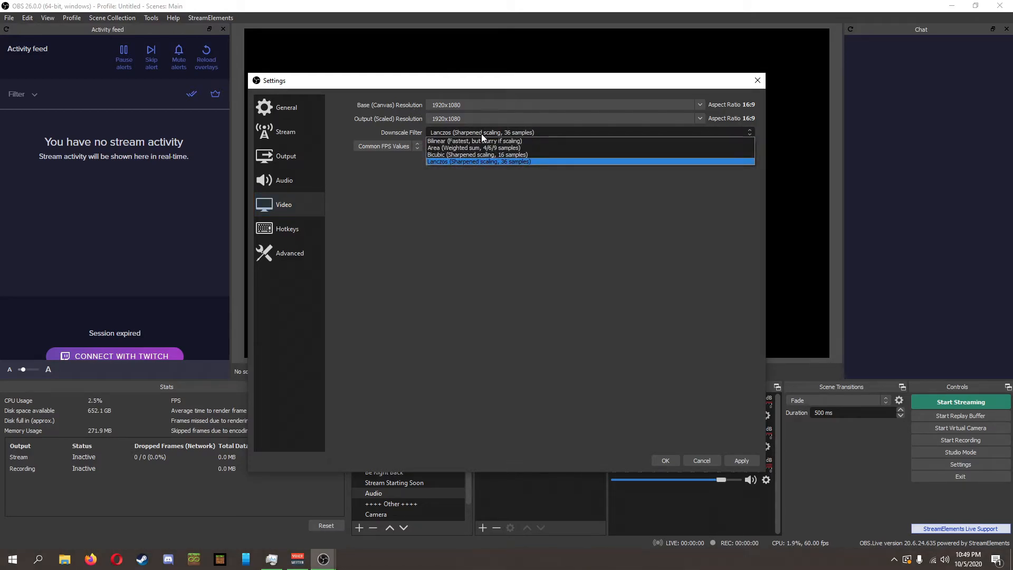
{"action": "left_click", "coordinate": [457, 170]}
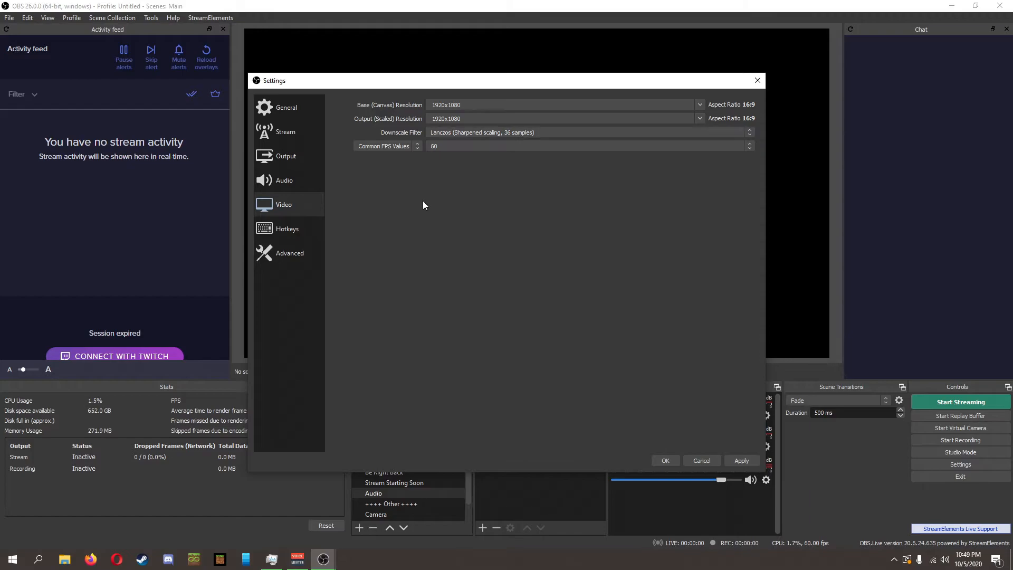
- Look through the hotkey assignments for streaming, recording and the individual scenes
{"action": "left_click", "coordinate": [318, 236]}
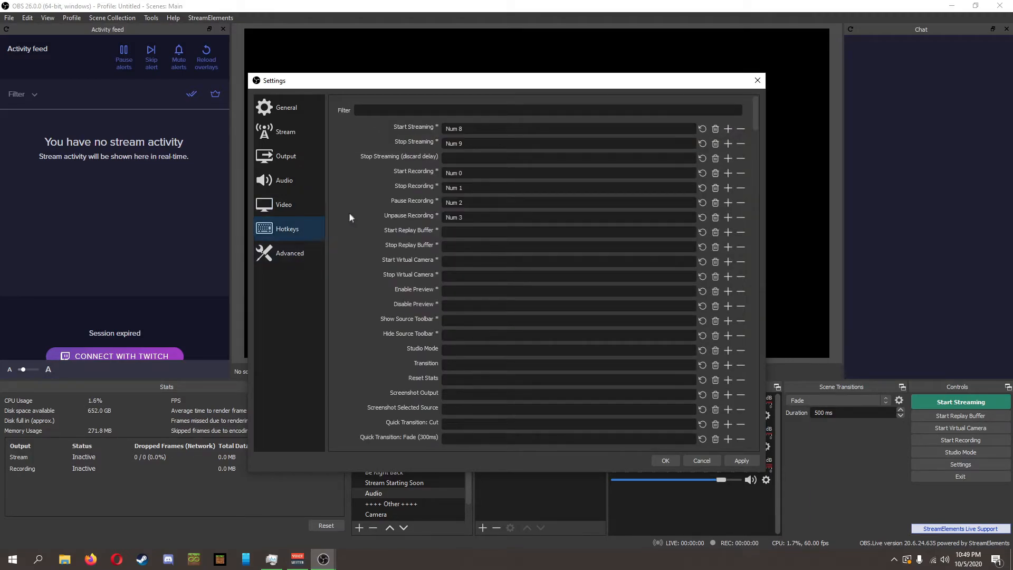
{"action": "scroll", "coordinate": [357, 207], "scroll_direction": "down", "scroll_amount": 20}
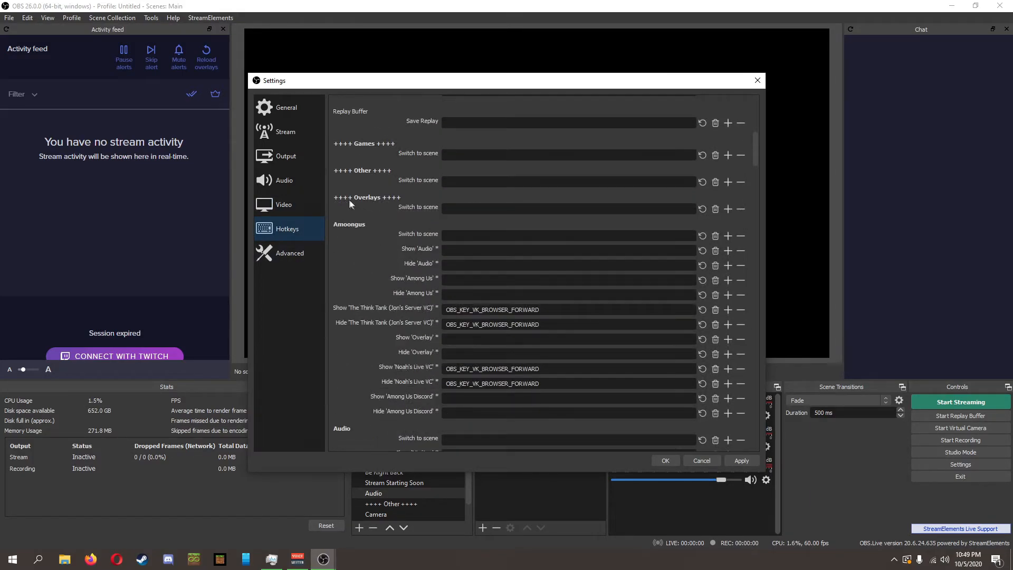
{"action": "scroll", "coordinate": [441, 158], "scroll_direction": "down", "scroll_amount": 5}
{"action": "scroll", "coordinate": [441, 157], "scroll_direction": "up", "scroll_amount": 5}
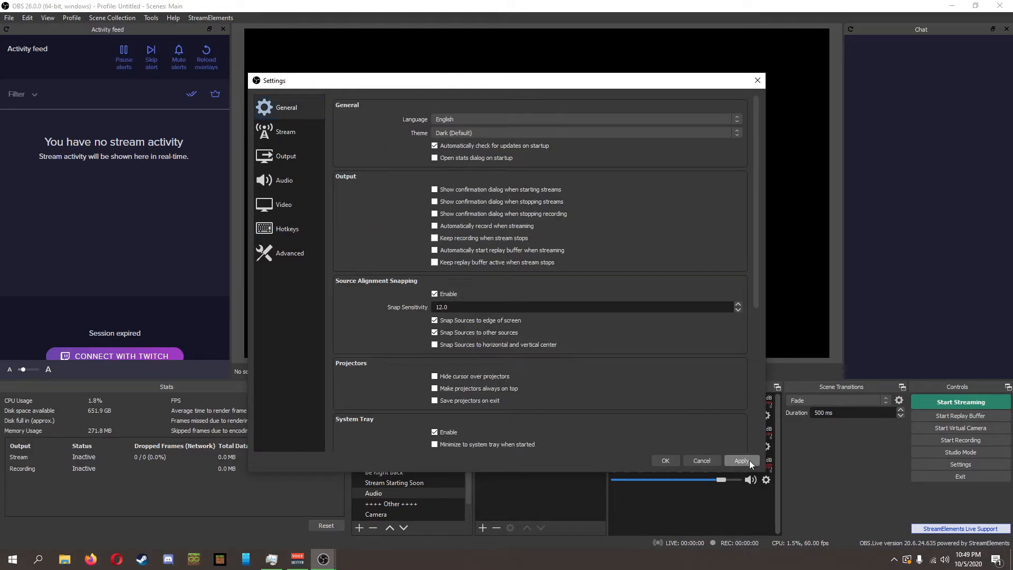
- Apply the changed settings, close the settings dialog and minimize the main window
{"action": "left_click", "coordinate": [749, 461]}
{"action": "left_click", "coordinate": [665, 463]}
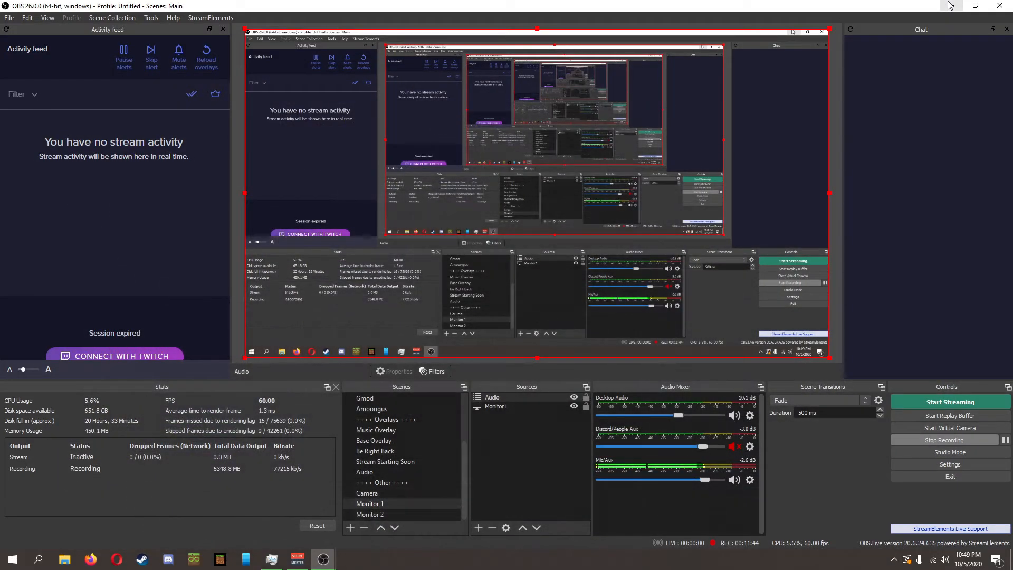
{"action": "left_click", "coordinate": [950, 5]}
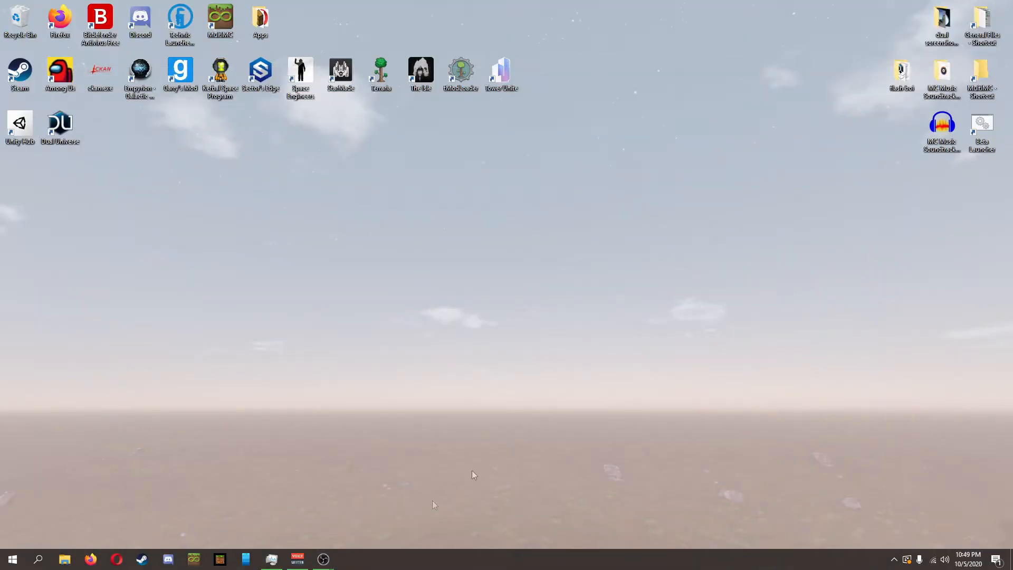
- Switch to VoiceMeeter Potato and inspect the microphone devices available for Hardware Input 1
{"action": "left_click", "coordinate": [298, 558]}
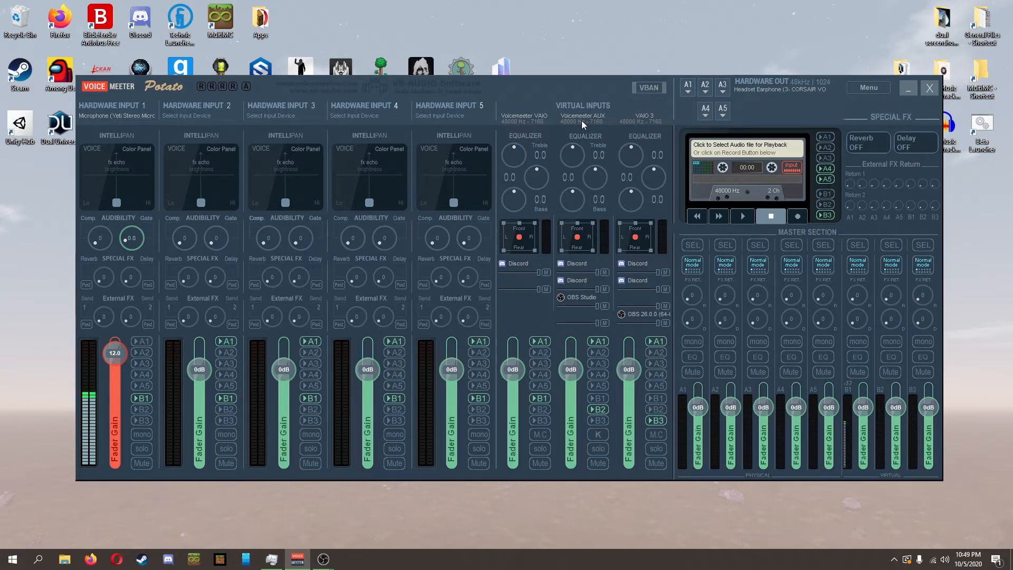
{"action": "left_click", "coordinate": [109, 115]}
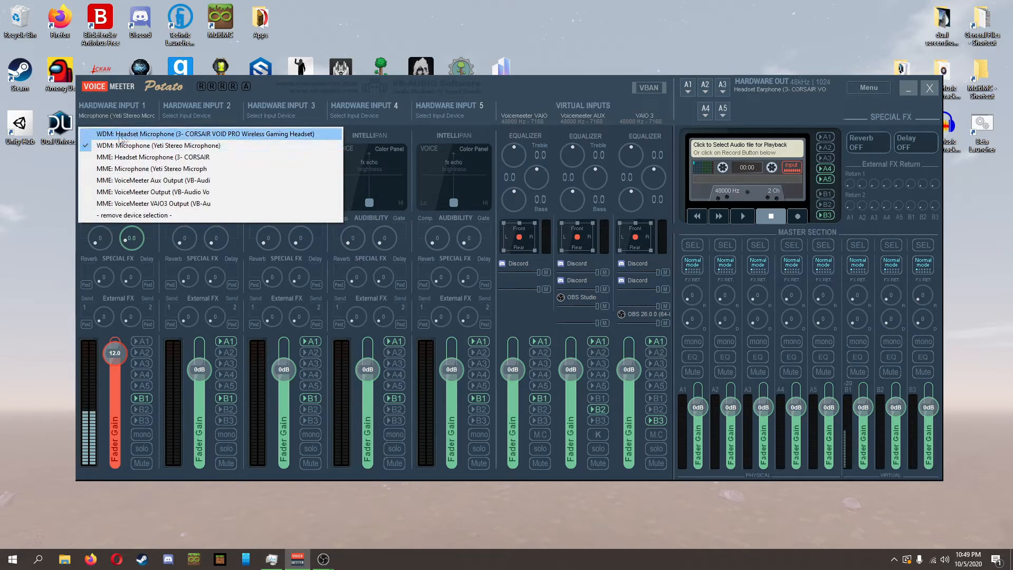
{"action": "left_click", "coordinate": [303, 84]}
- Open the Windows Sound settings and inspect the available output devices
{"action": "key", "text": "super"}
{"action": "type", "text": "sound"}
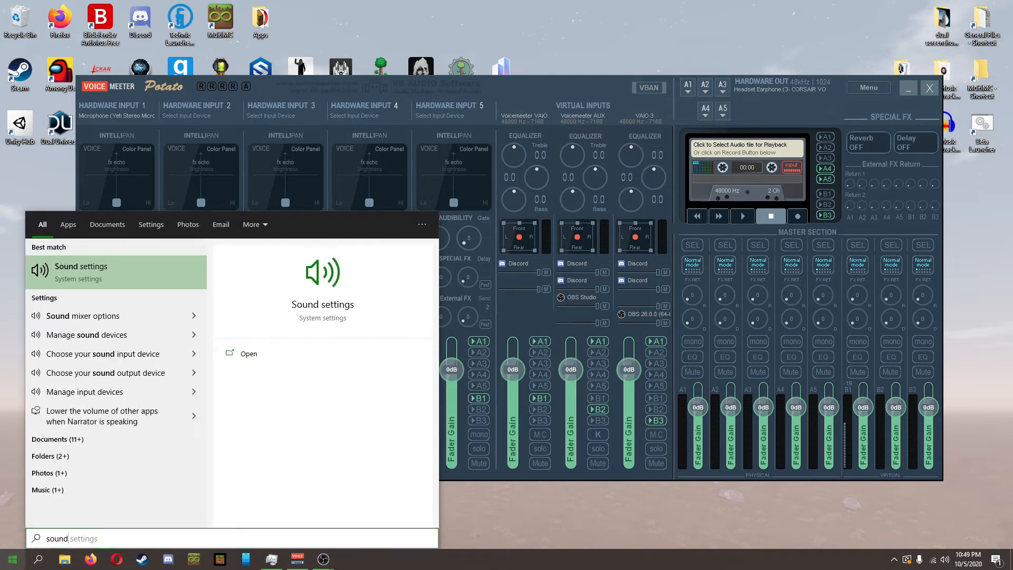
{"action": "key", "text": "Return"}
{"action": "left_click", "coordinate": [473, 101]}
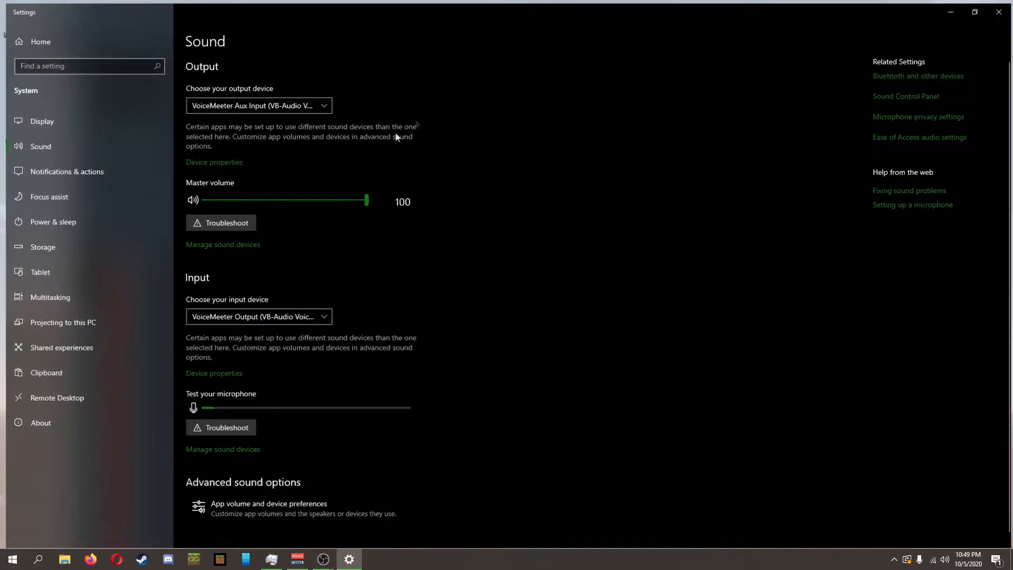
{"action": "left_click", "coordinate": [298, 105]}
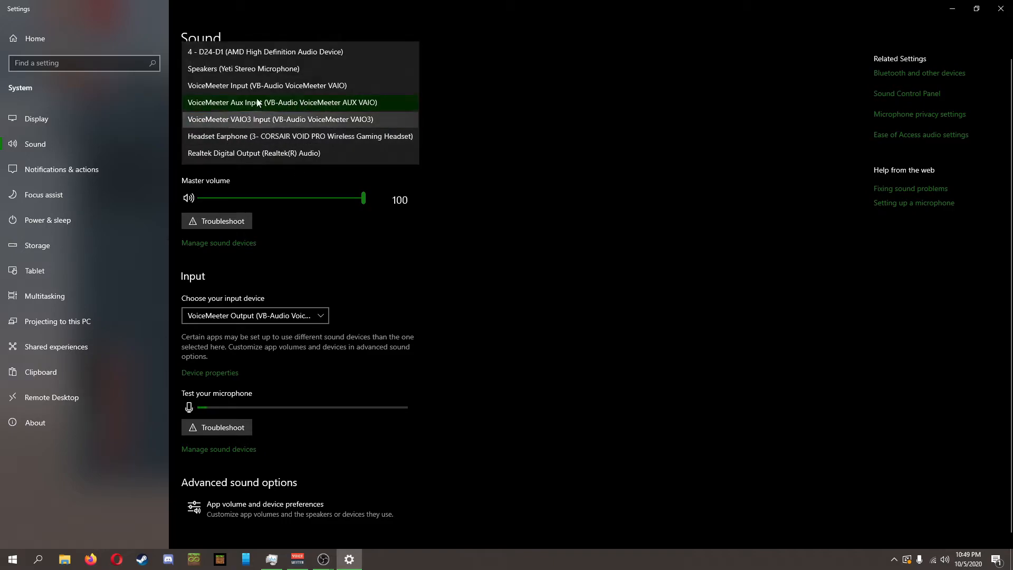
- Compare the virtual inputs in VoiceMeeter Potato with the Windows output devices, then minimize VoiceMeeter
{"action": "left_click", "coordinate": [297, 559]}
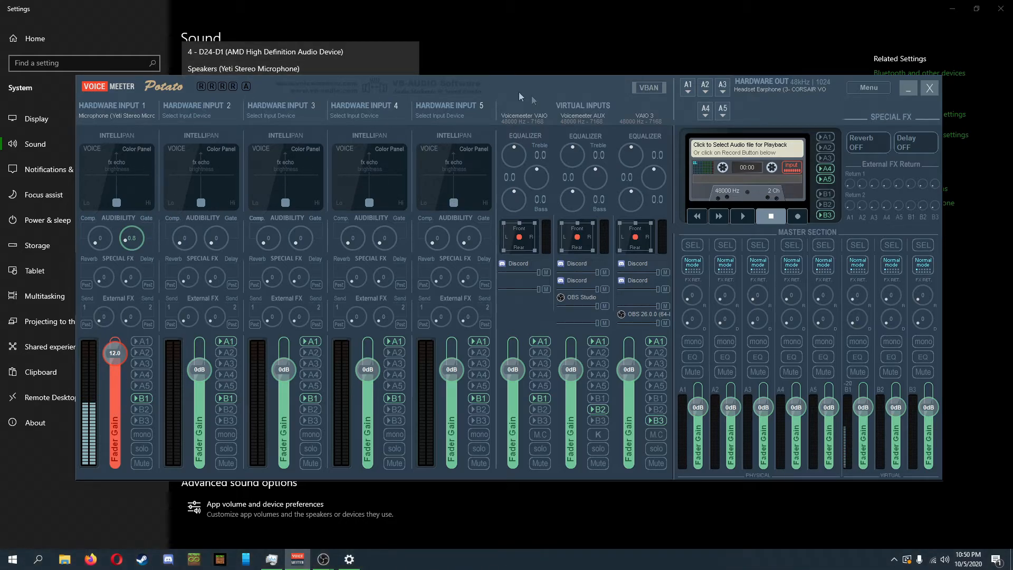
{"action": "left_click_drag", "start_coordinate": [540, 114], "coordinate": [514, 407]}
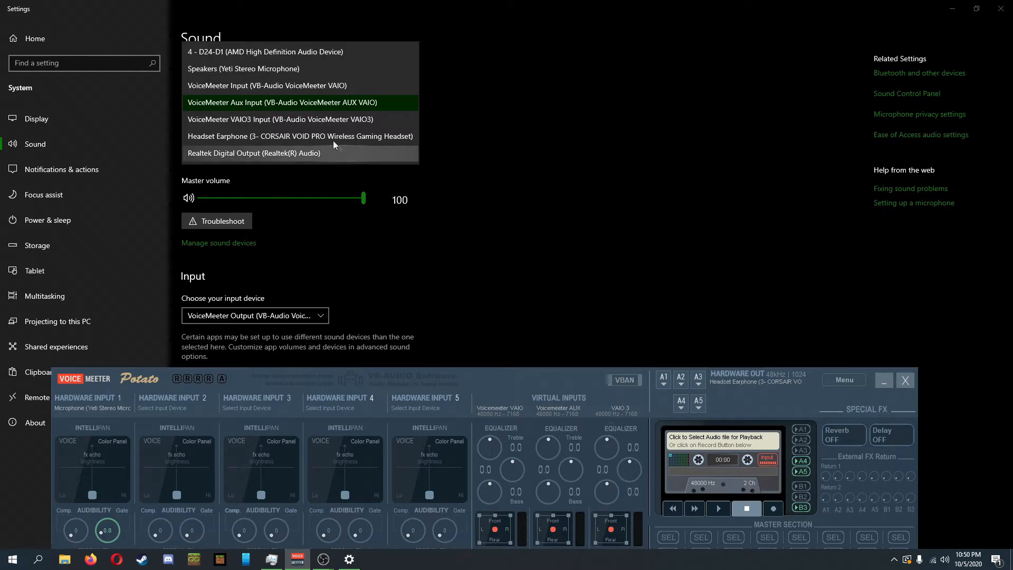
{"action": "left_click", "coordinate": [888, 382]}
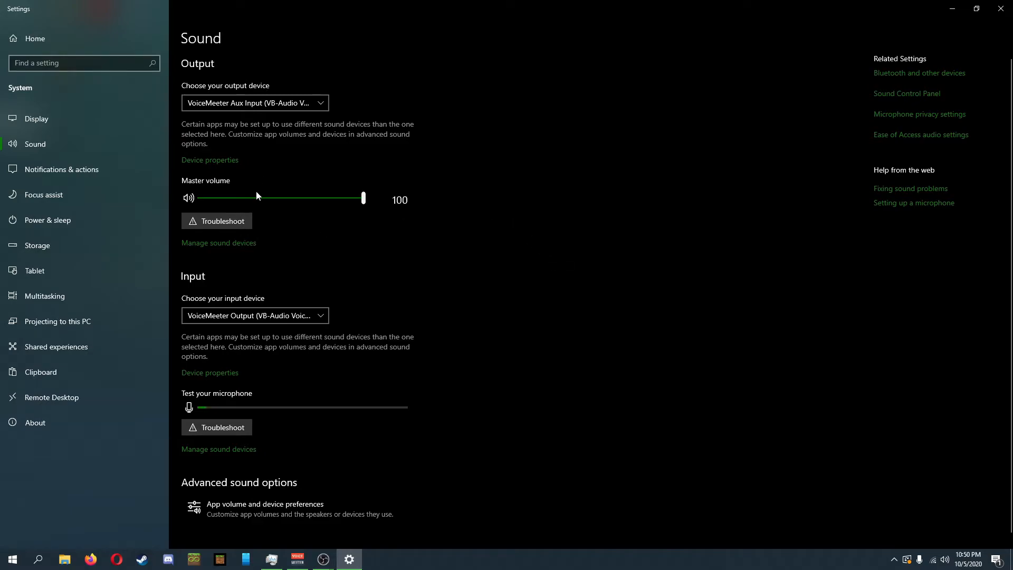
{"action": "left_click", "coordinate": [297, 559]}
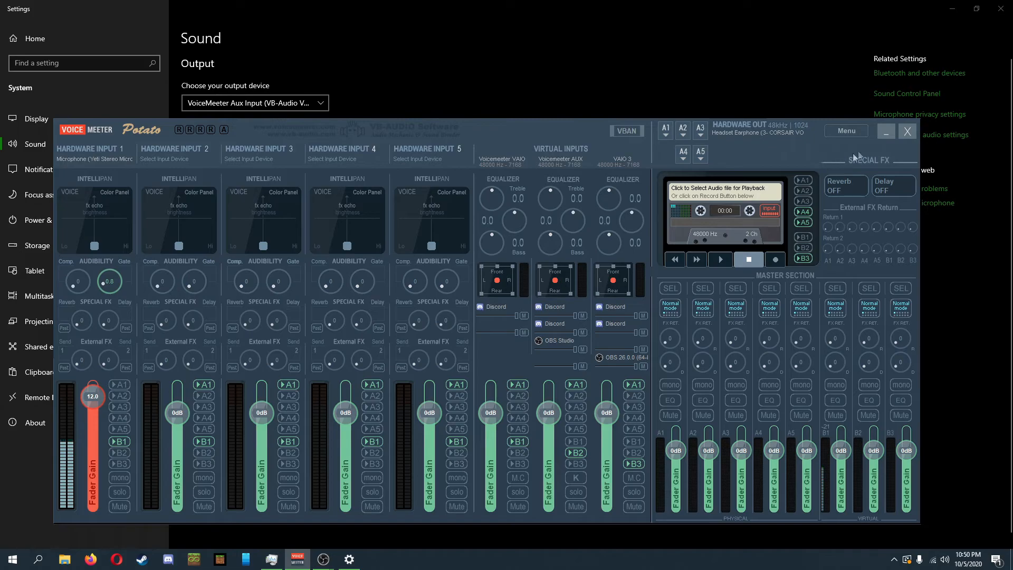
{"action": "left_click", "coordinate": [885, 134]}
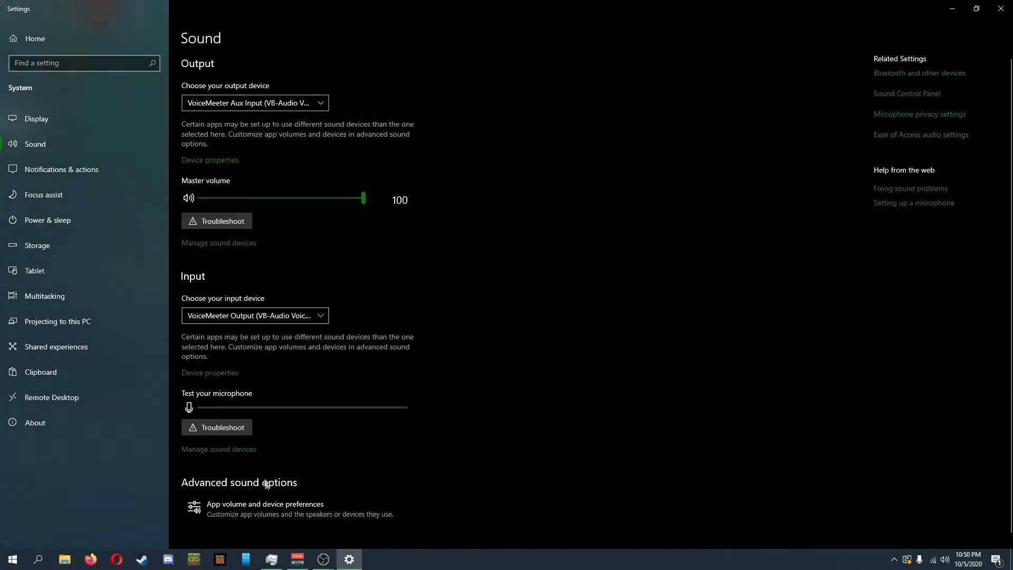
- Open App volume and device preferences and inspect the output and input device choices for the first Discord entry
{"action": "left_click", "coordinate": [263, 507]}
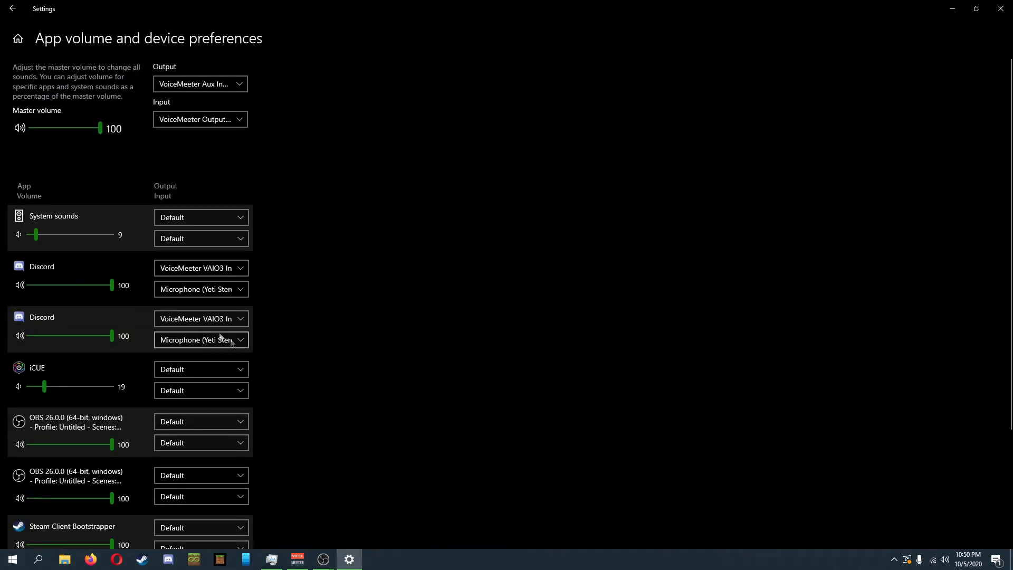
{"action": "left_click", "coordinate": [235, 272]}
{"action": "left_click", "coordinate": [435, 387]}
{"action": "left_click", "coordinate": [228, 289]}
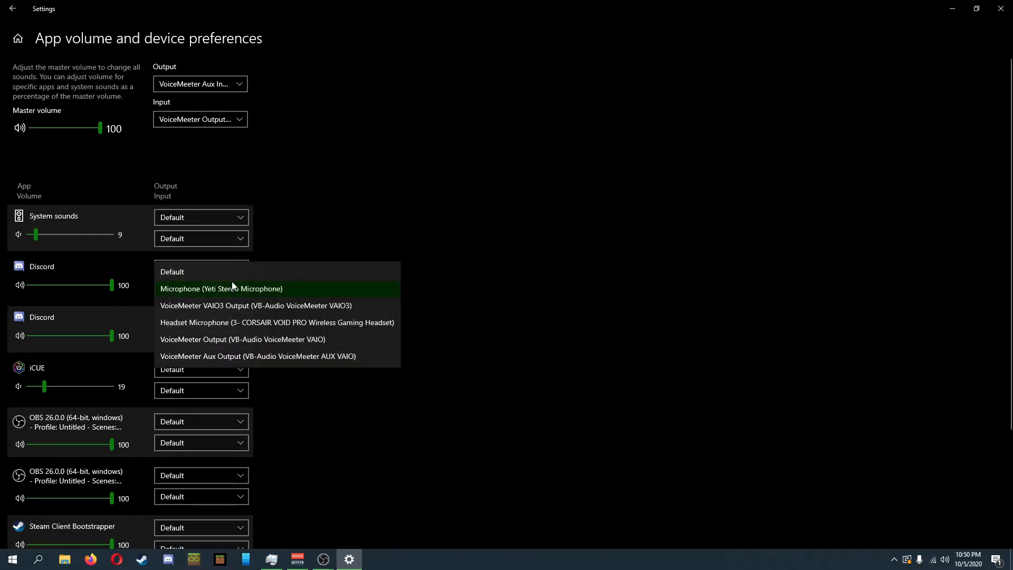
{"action": "left_click", "coordinate": [452, 301]}
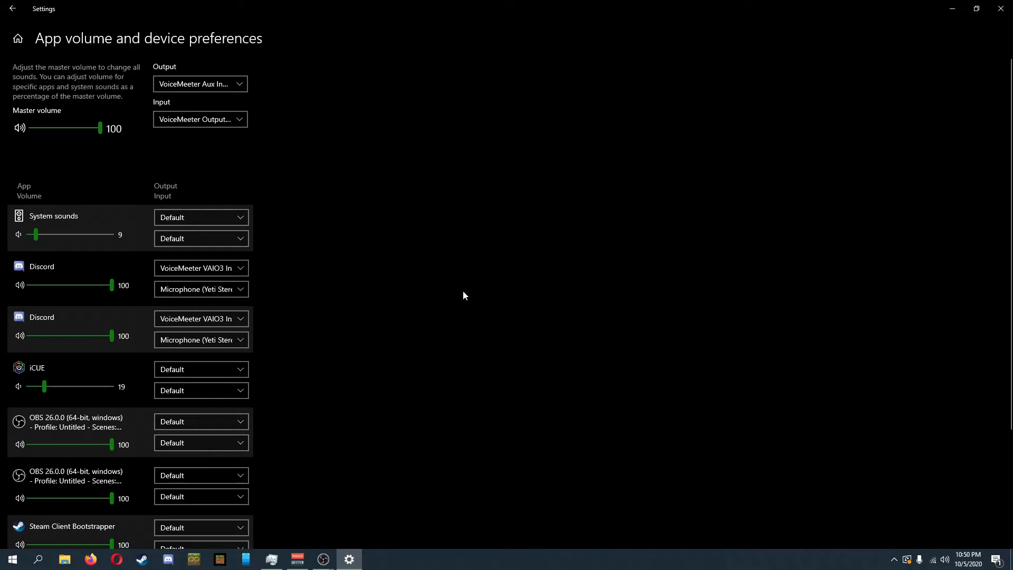
- Set the input device of both Discord entries to VoiceMeeter Output (VB-Audio VoiceMeeter VAIO)
{"action": "left_click", "coordinate": [227, 289]}
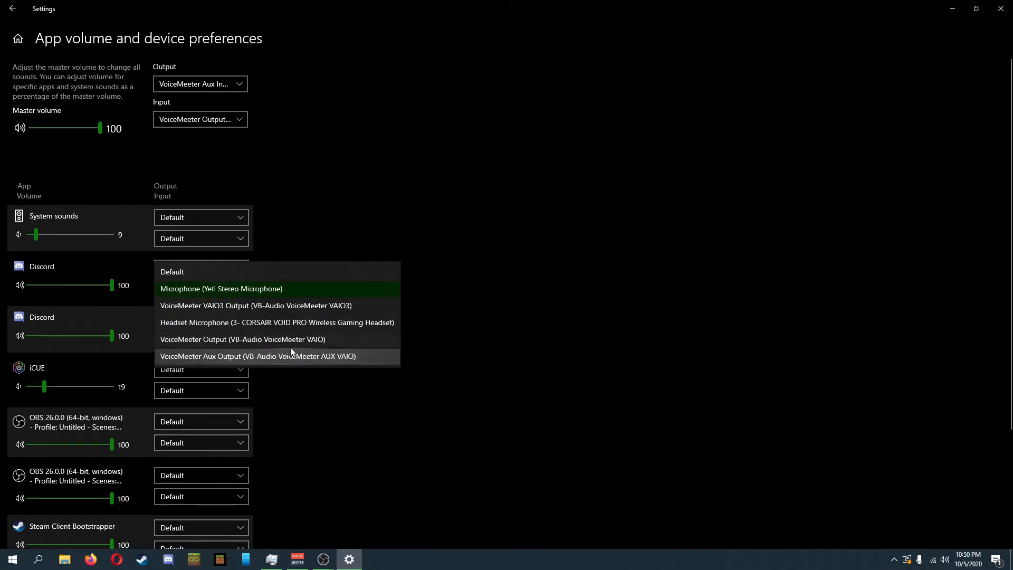
{"action": "left_click", "coordinate": [292, 344]}
{"action": "left_click", "coordinate": [232, 343]}
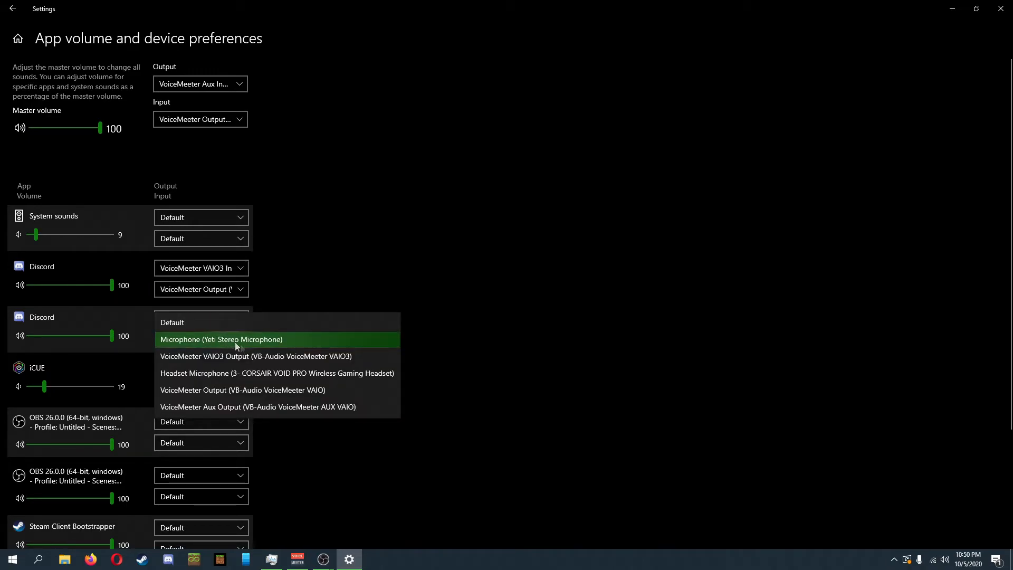
{"action": "left_click", "coordinate": [265, 390]}
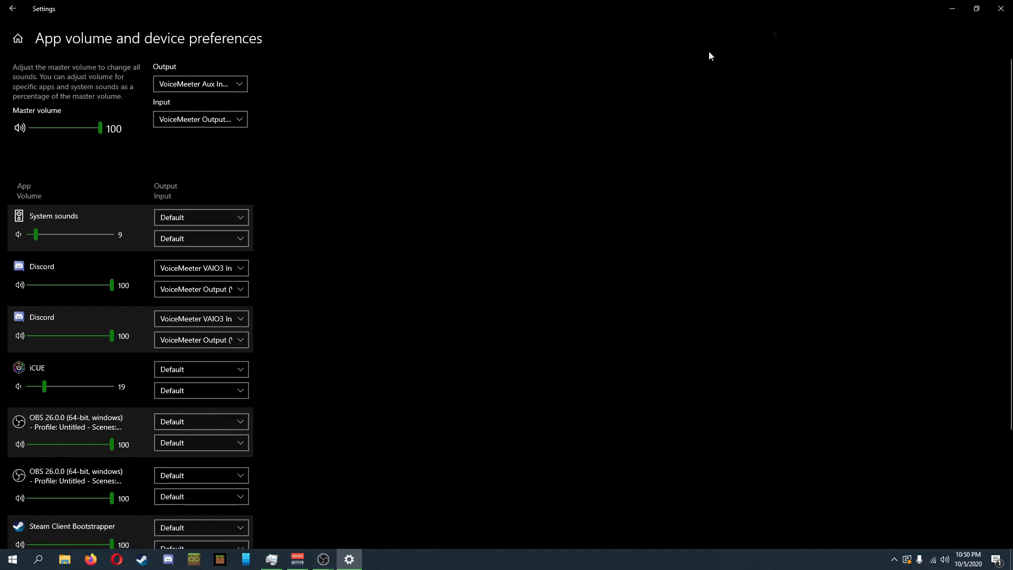
- Close Settings, bring back the VoiceMeeter window and check the hidden system tray icons
{"action": "left_click", "coordinate": [1001, 8]}
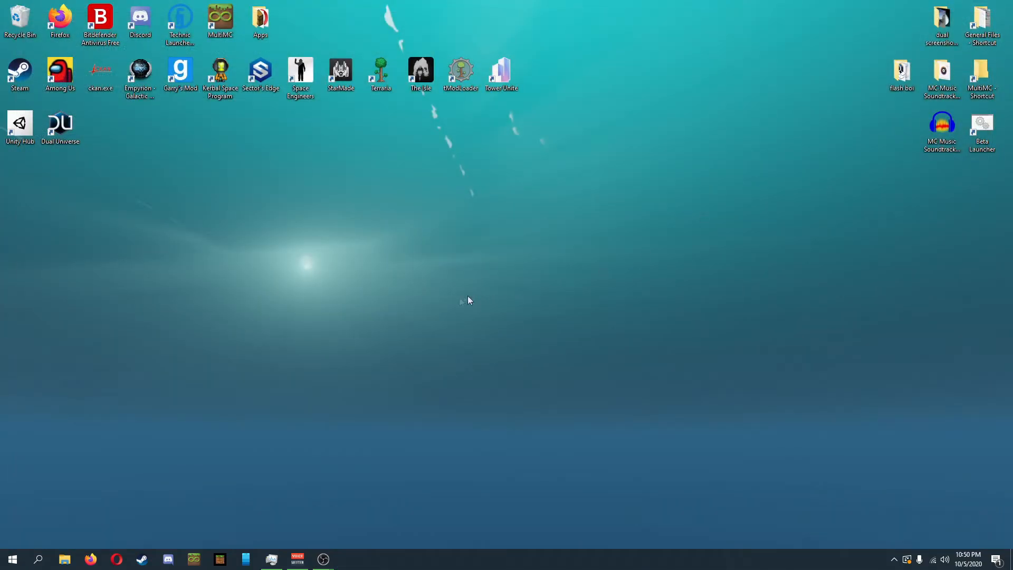
{"action": "left_click", "coordinate": [298, 559]}
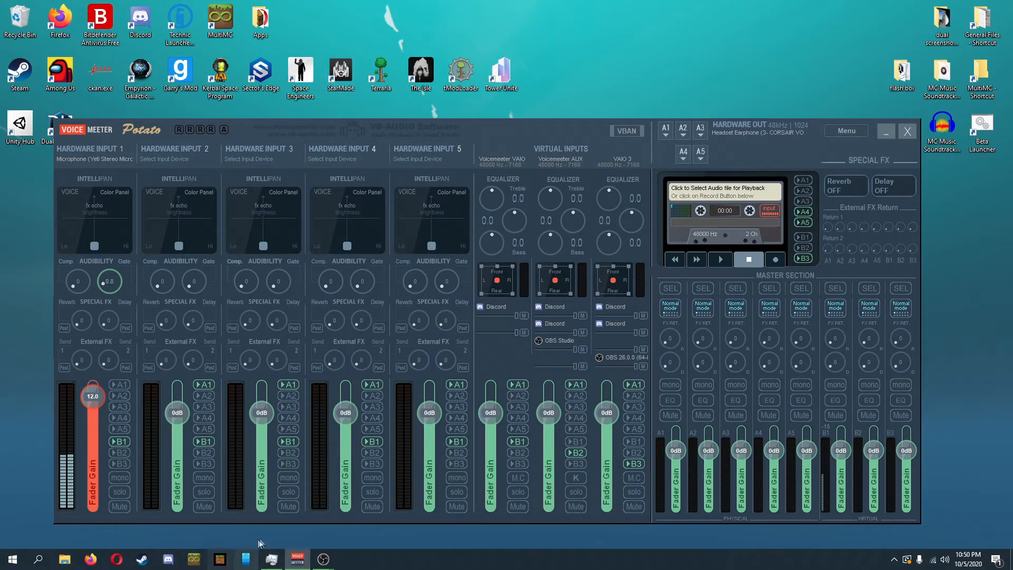
{"action": "left_click", "coordinate": [894, 559]}
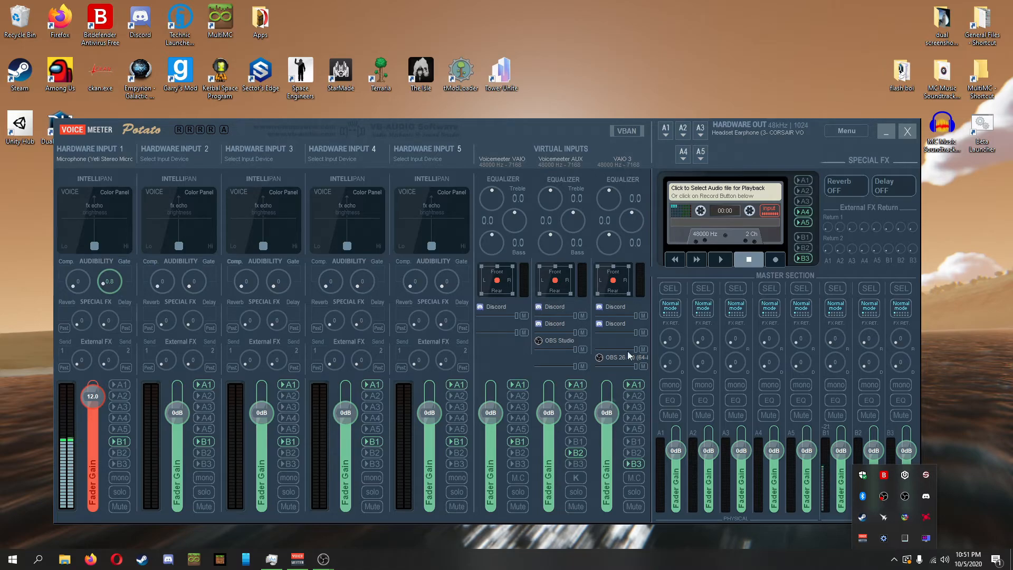
{"action": "left_click", "coordinate": [629, 464]}
{"action": "left_click", "coordinate": [816, 154]}
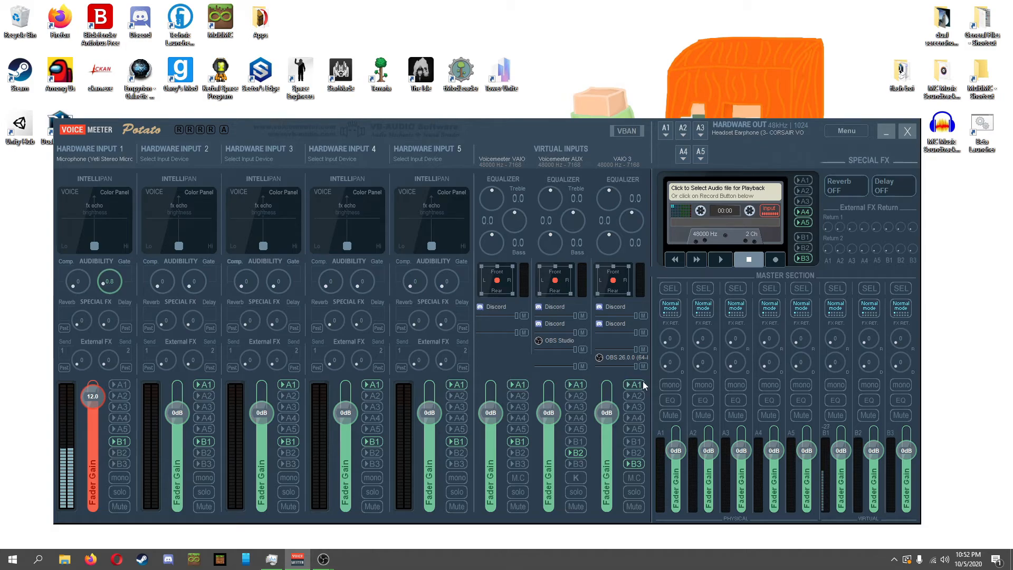
- Inspect the device choices for hardware outputs A1 and A2 in VoiceMeeter without changing them
{"action": "left_click", "coordinate": [665, 131]}
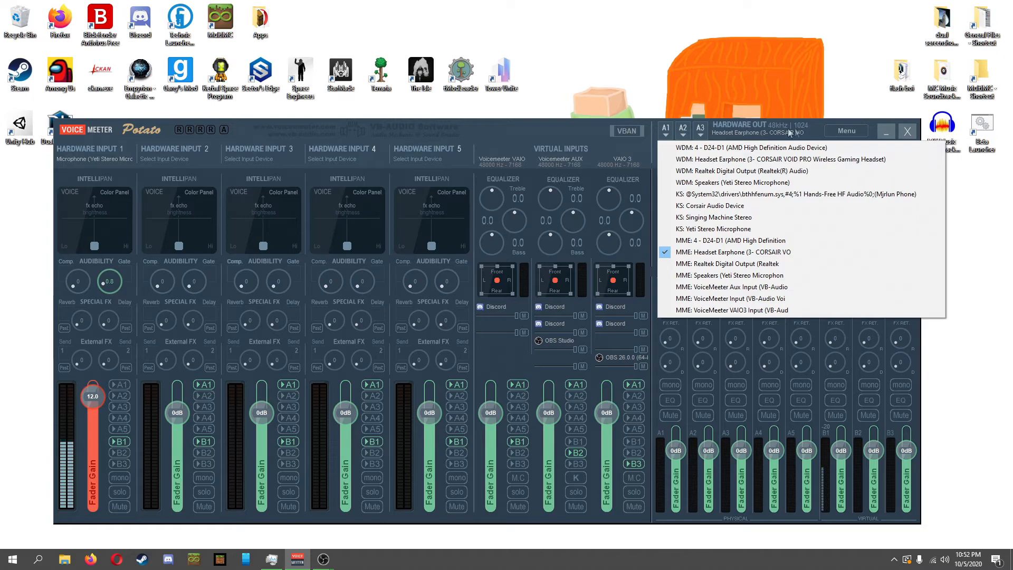
{"action": "left_click", "coordinate": [810, 128]}
{"action": "left_click", "coordinate": [681, 132]}
{"action": "left_click", "coordinate": [504, 368]}
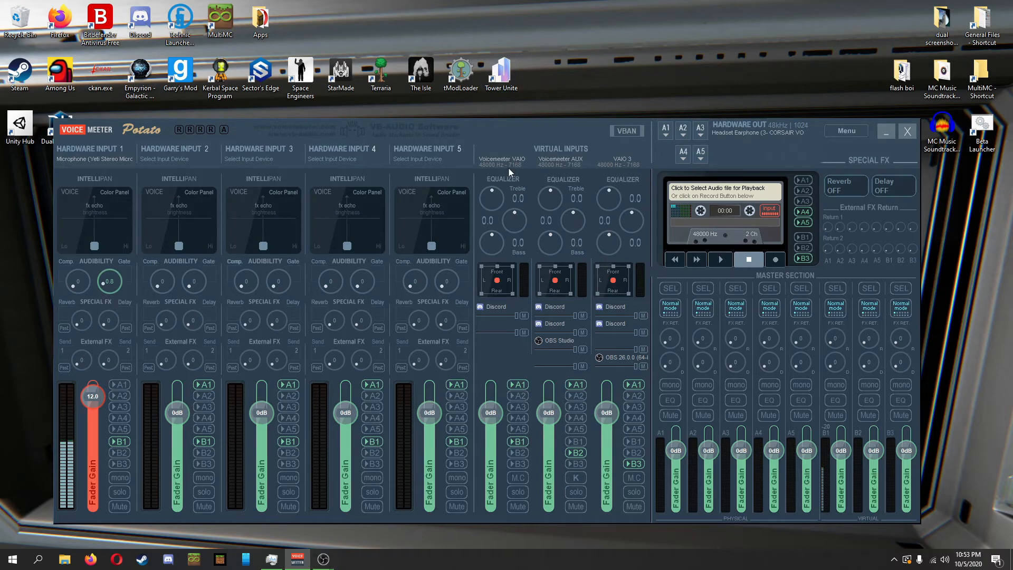
- Switch to OBS, check which device the Mic/Aux source in the Audio scene uses, and minimize OBS
{"action": "mouse_move", "coordinate": [324, 558]}
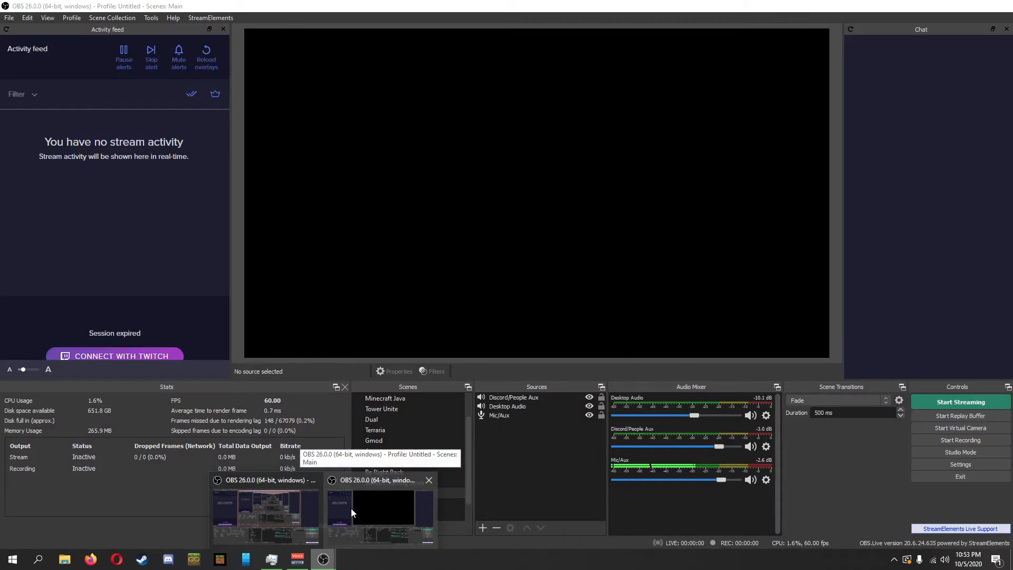
{"action": "left_click", "coordinate": [352, 513]}
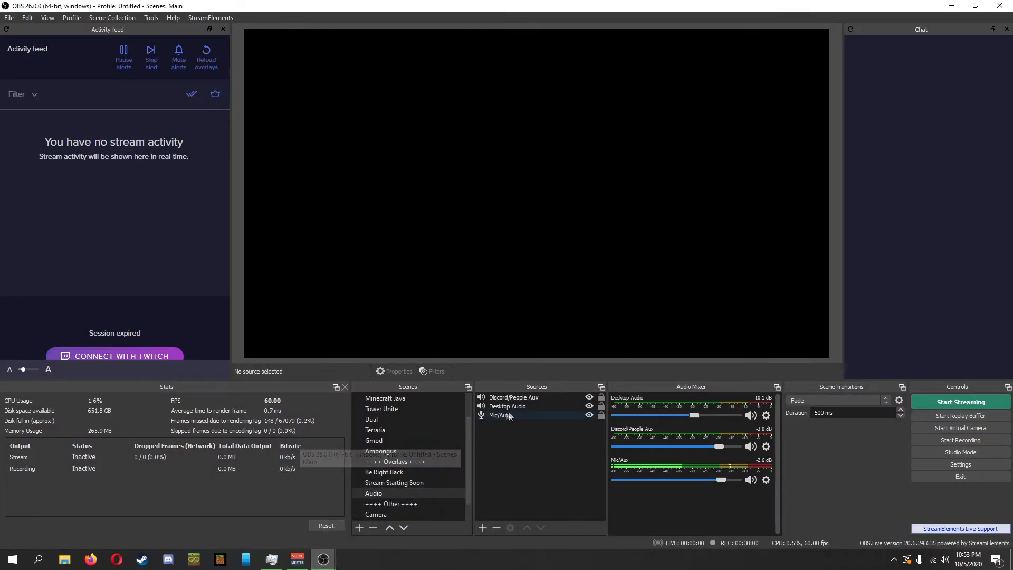
{"action": "left_click", "coordinate": [515, 397]}
{"action": "left_click", "coordinate": [504, 416]}
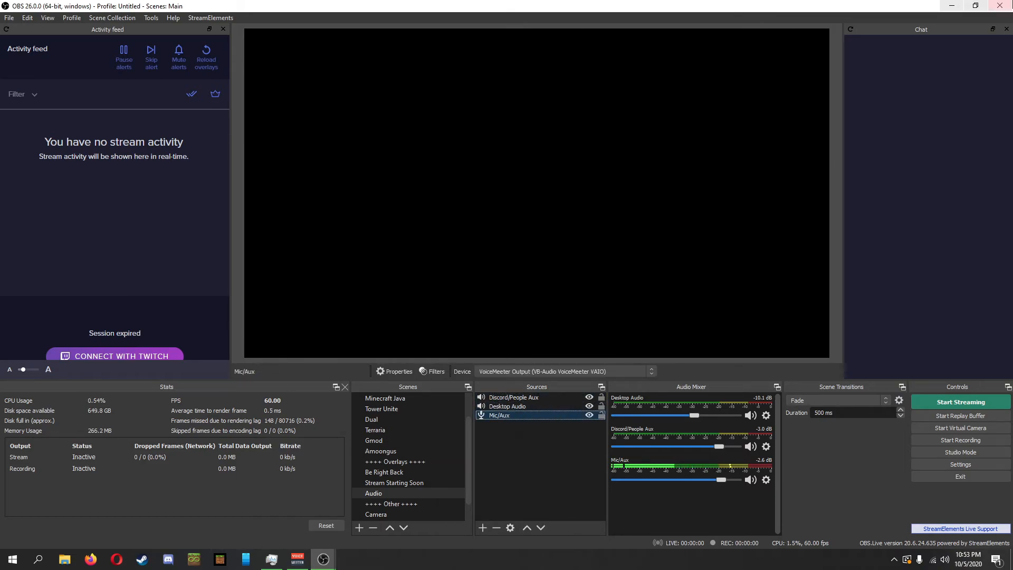
{"action": "left_click", "coordinate": [942, 6]}
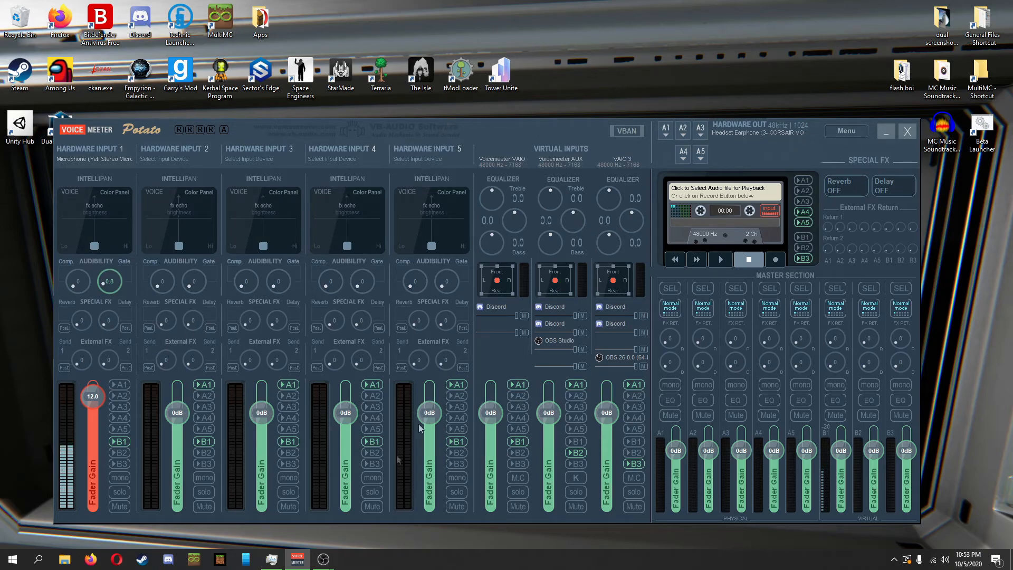
- Find and open the Windows Sound settings, and maximize the Settings window
{"action": "left_click", "coordinate": [13, 559]}
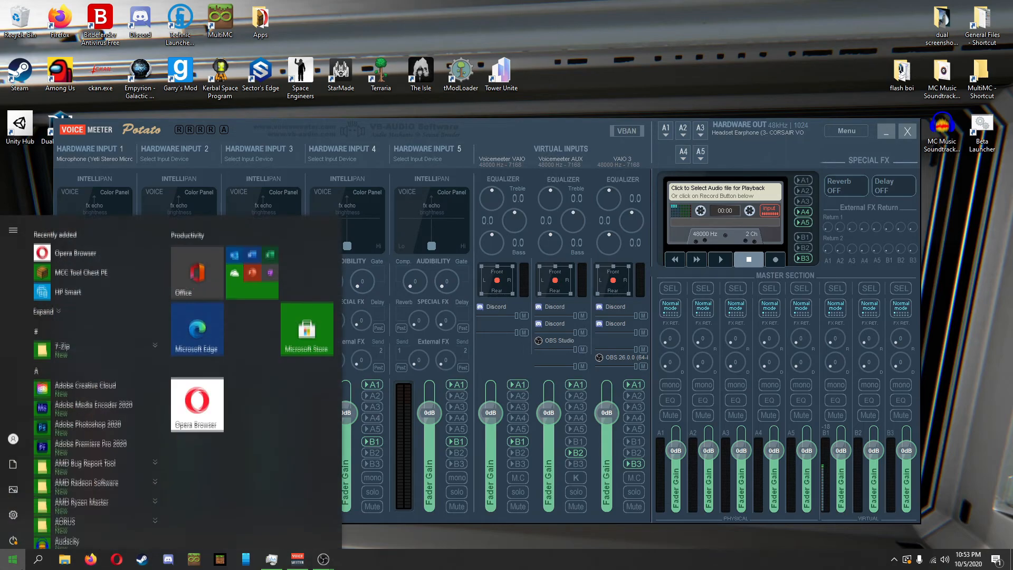
{"action": "type", "text": "sounjd"}
{"action": "key", "text": "BackSpace"}
{"action": "key", "text": "BackSpace"}
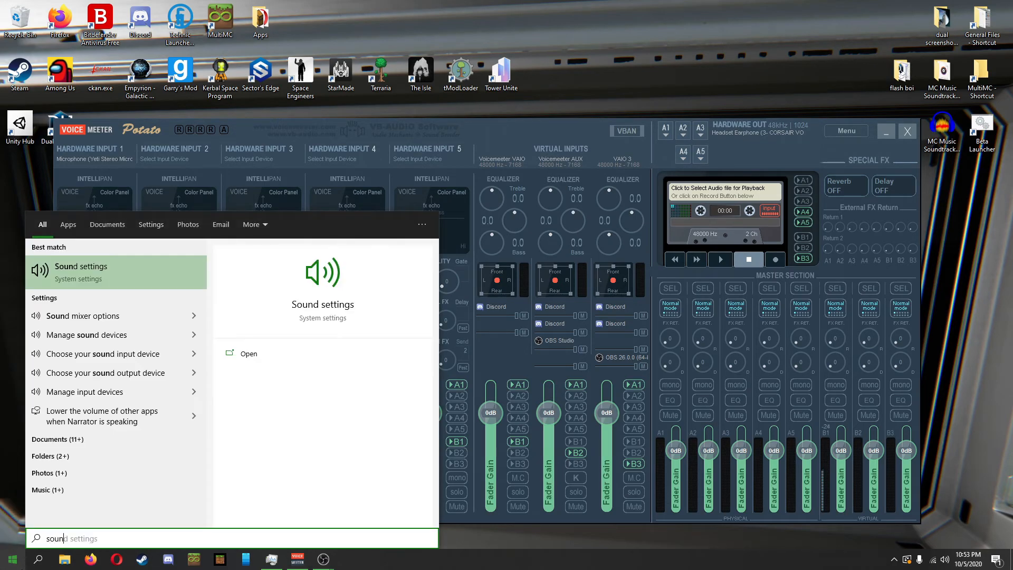
{"action": "key", "text": "Return"}
{"action": "left_click_drag", "start_coordinate": [804, 8], "coordinate": [562, 543]}
{"action": "left_click", "coordinate": [624, 536]}
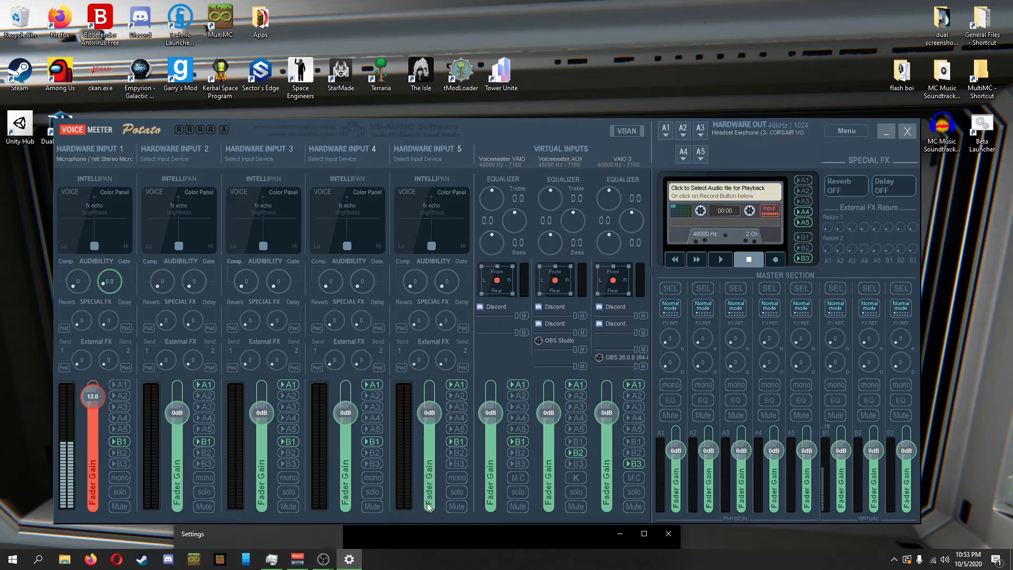
{"action": "left_click", "coordinate": [438, 532]}
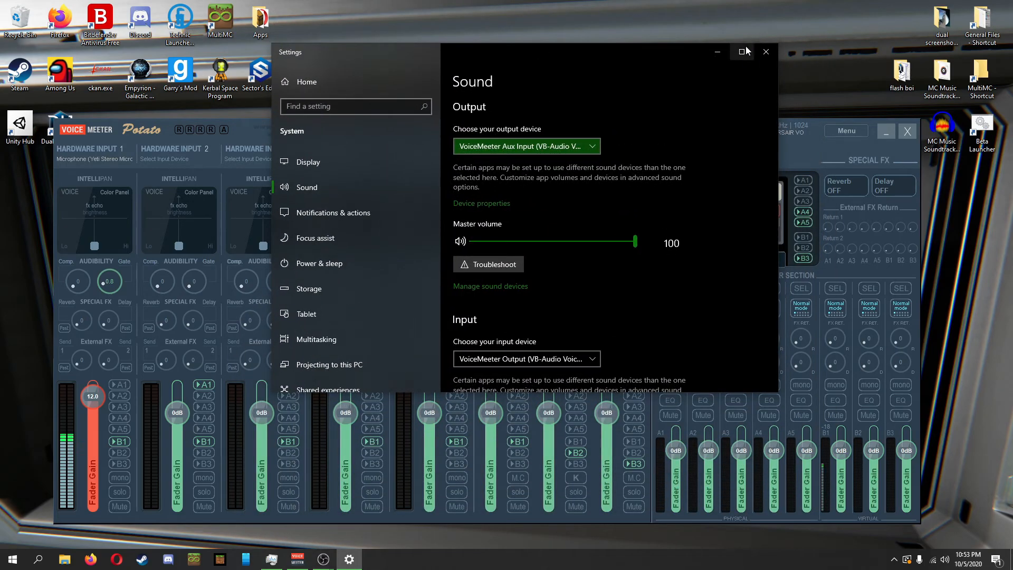
{"action": "left_click", "coordinate": [745, 46]}
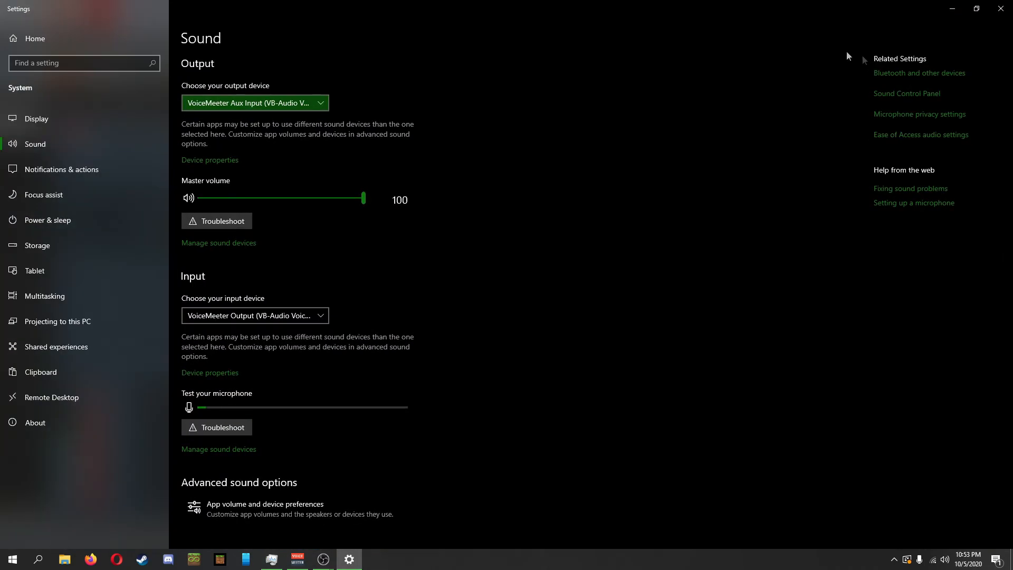
- Open the Sound Control Panel, move its dialog clear of the settings, and locate the VoiceMeeter playback devices
{"action": "left_click", "coordinate": [931, 99]}
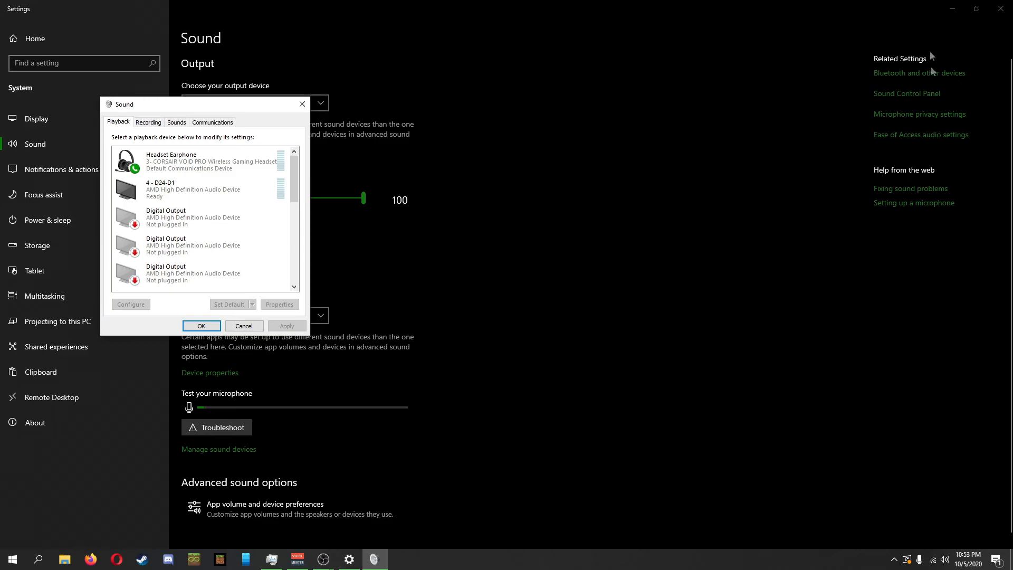
{"action": "left_click_drag", "start_coordinate": [264, 108], "coordinate": [637, 114]}
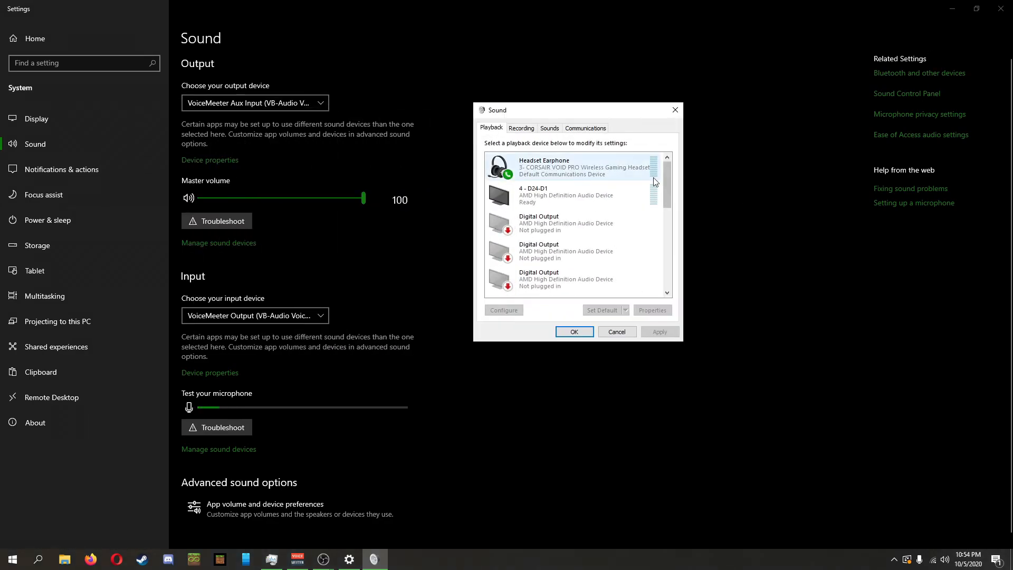
{"action": "left_click_drag", "start_coordinate": [669, 184], "coordinate": [670, 266]}
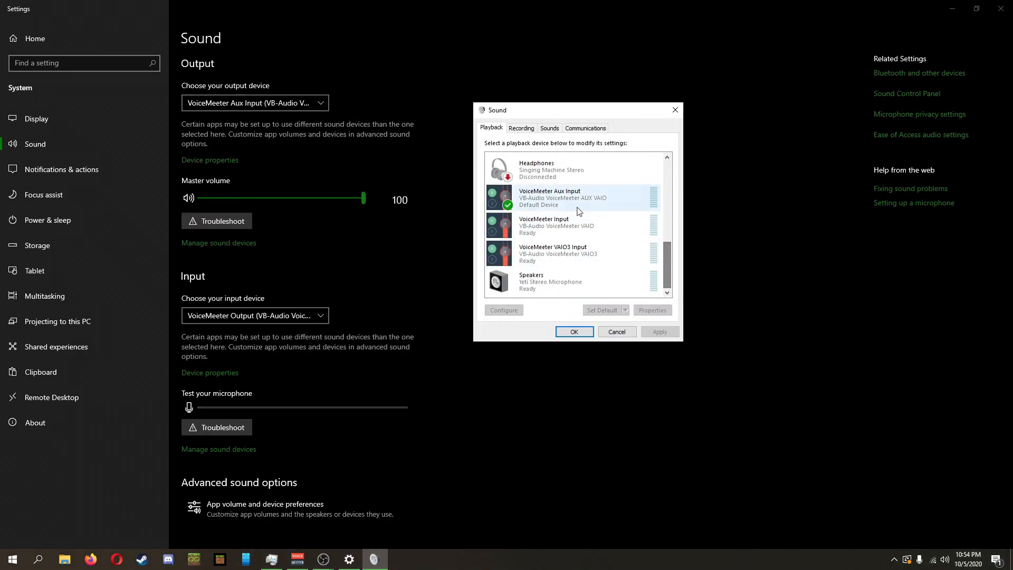
- Configure VoiceMeeter Aux Input as 7.1 Surround, keep all optional speakers enabled, and finish the speaker setup
{"action": "left_click", "coordinate": [549, 253]}
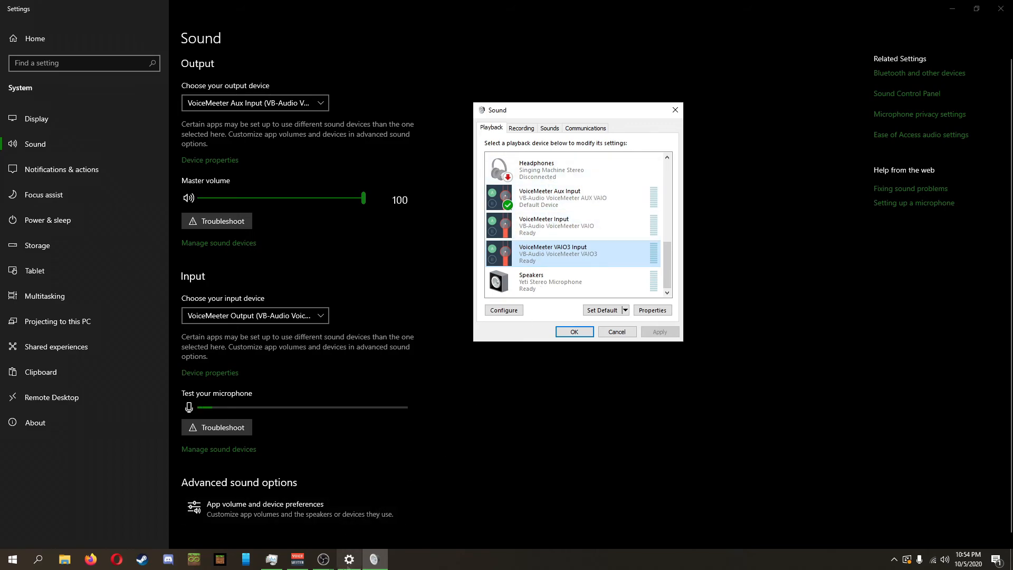
{"action": "left_click", "coordinate": [553, 191]}
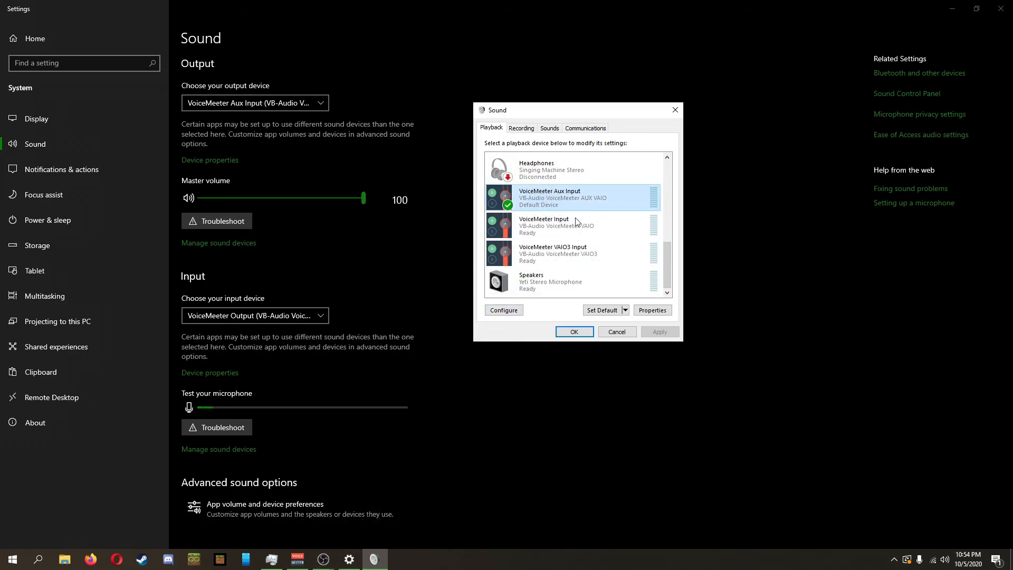
{"action": "left_click", "coordinate": [505, 312]}
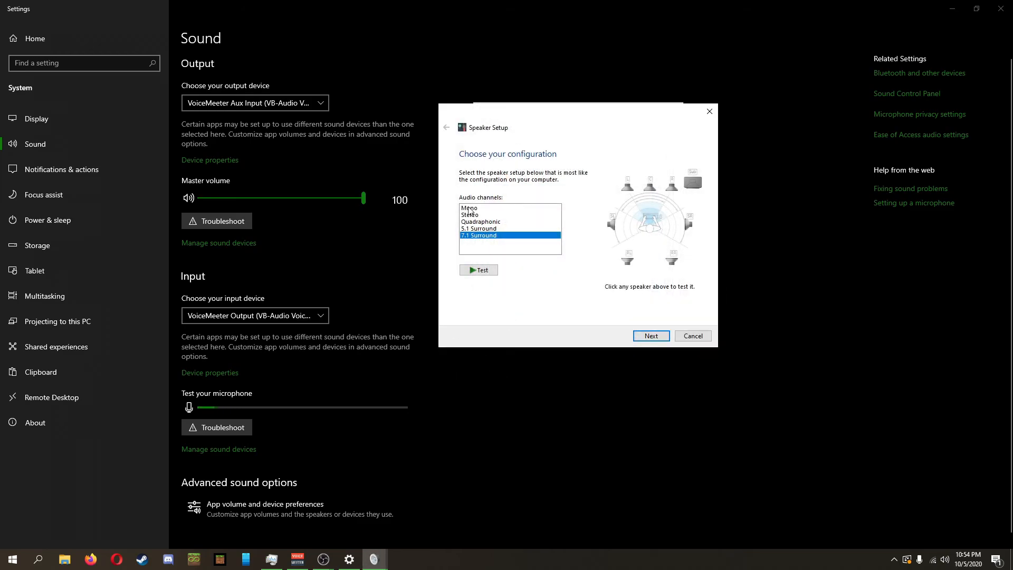
{"action": "left_click", "coordinate": [470, 214]}
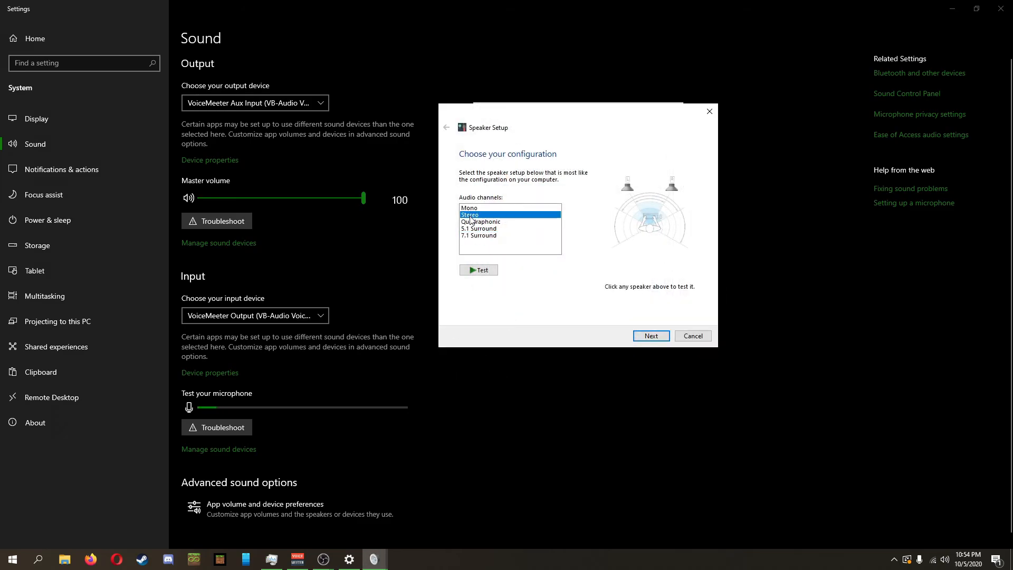
{"action": "left_click", "coordinate": [494, 235]}
{"action": "left_click", "coordinate": [651, 336]}
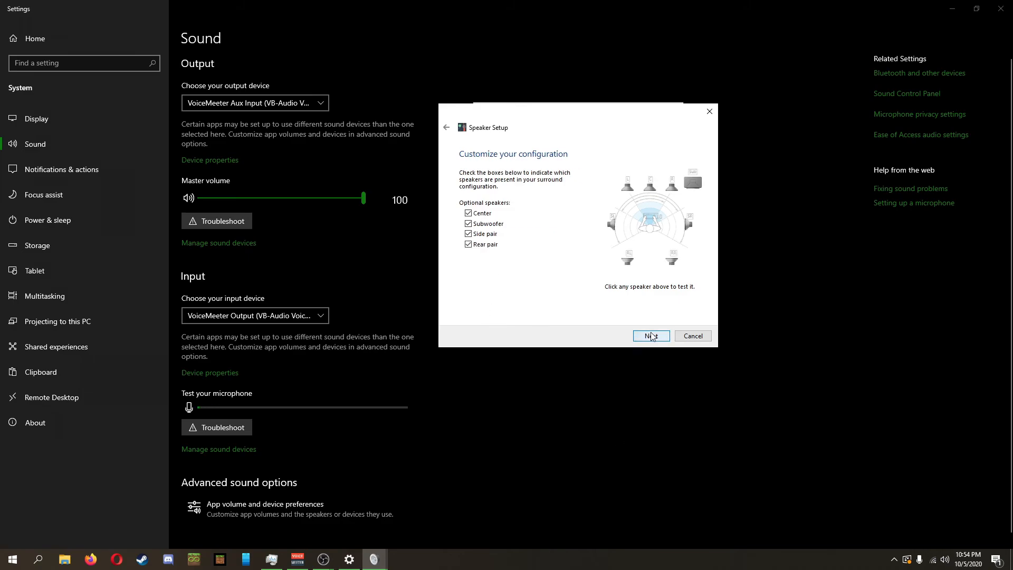
{"action": "left_click", "coordinate": [651, 336]}
{"action": "left_click", "coordinate": [654, 334]}
{"action": "left_click", "coordinate": [652, 335]}
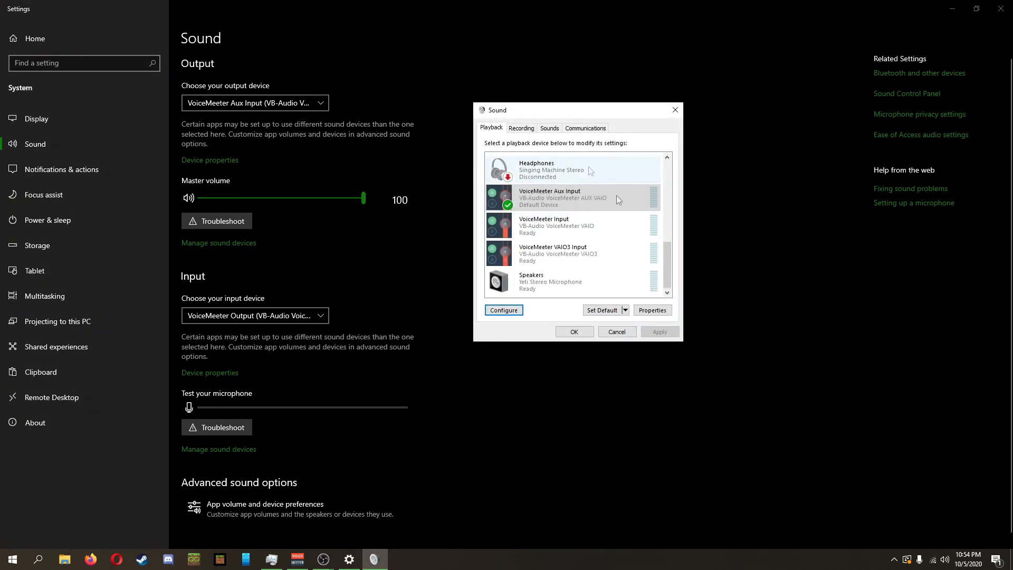
- Inspect the audio channel configuration of VoiceMeeter Input and cancel its speaker setup
{"action": "left_click", "coordinate": [548, 252]}
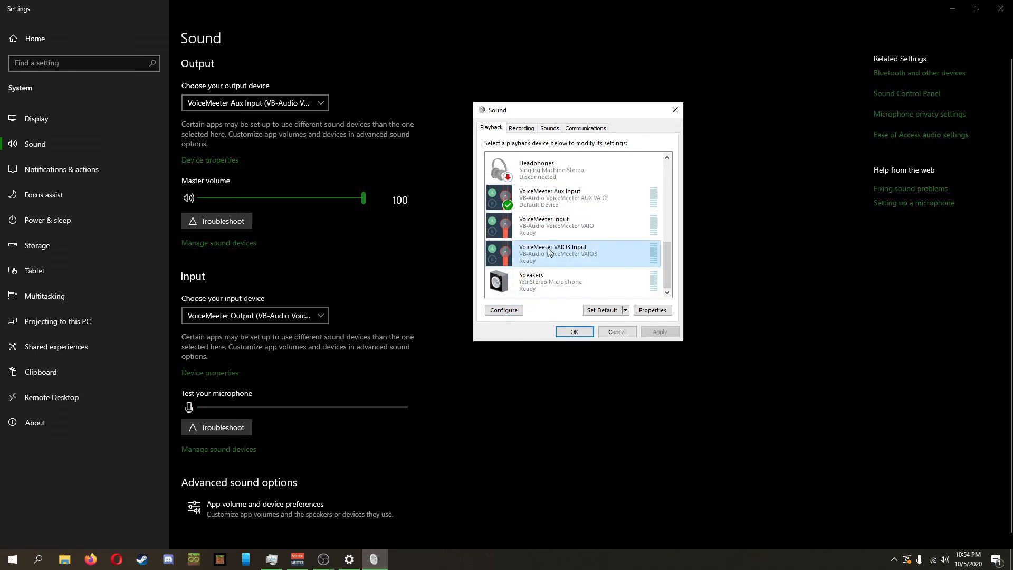
{"action": "left_click", "coordinate": [559, 227]}
{"action": "left_click", "coordinate": [504, 310]}
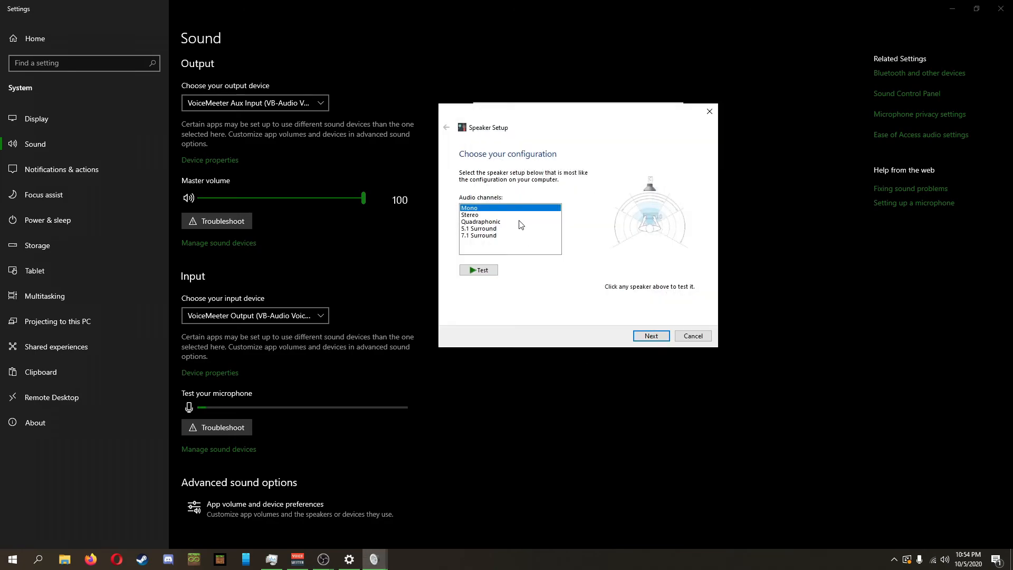
{"action": "left_click", "coordinate": [691, 338]}
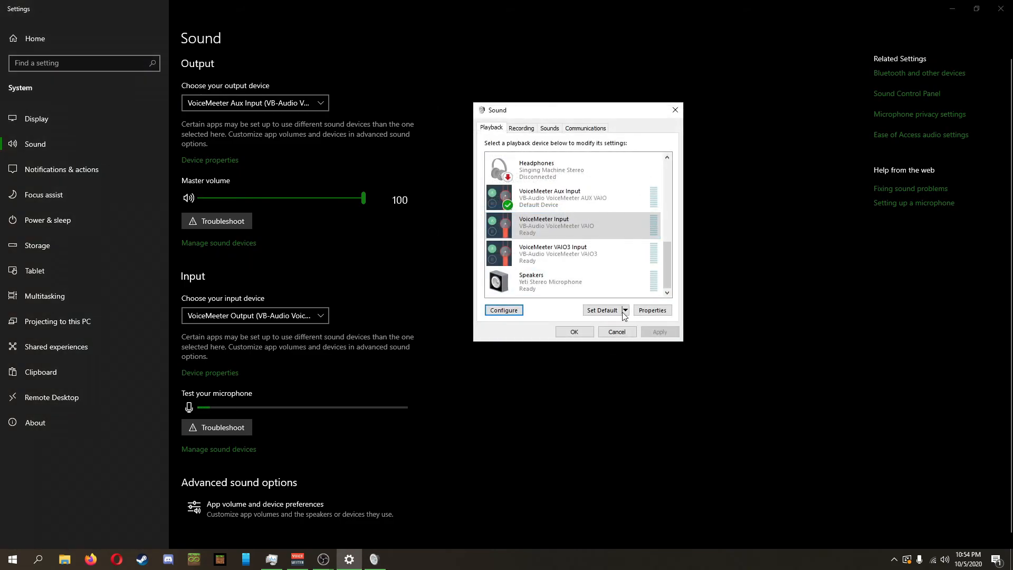
- Look at the Mono and Stereo options in the speaker setup of VoiceMeeter VAIO3 Input, cancel it, and close the Sound dialog
{"action": "left_click", "coordinate": [562, 254]}
{"action": "left_click", "coordinate": [513, 315]}
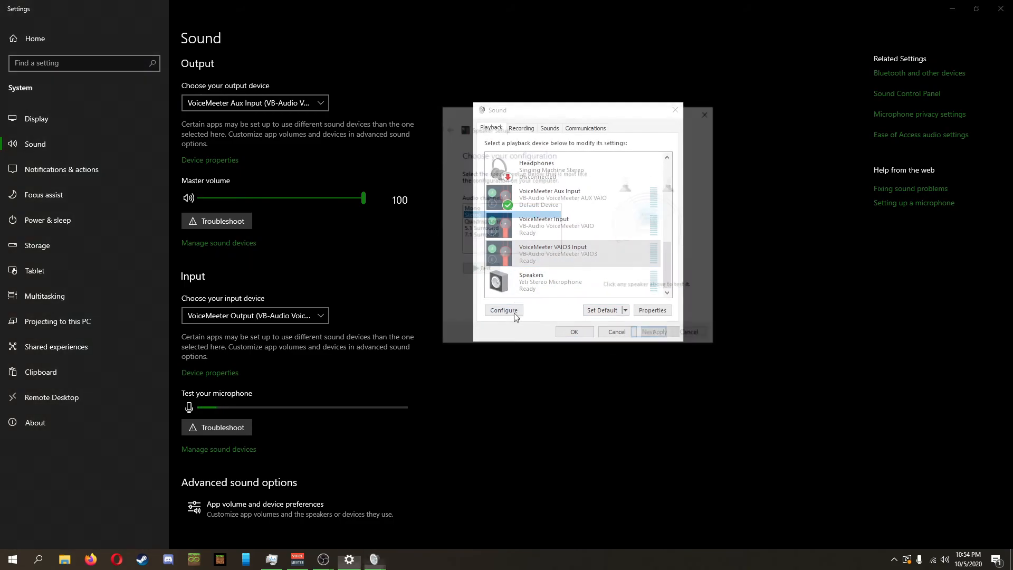
{"action": "left_click", "coordinate": [492, 209]}
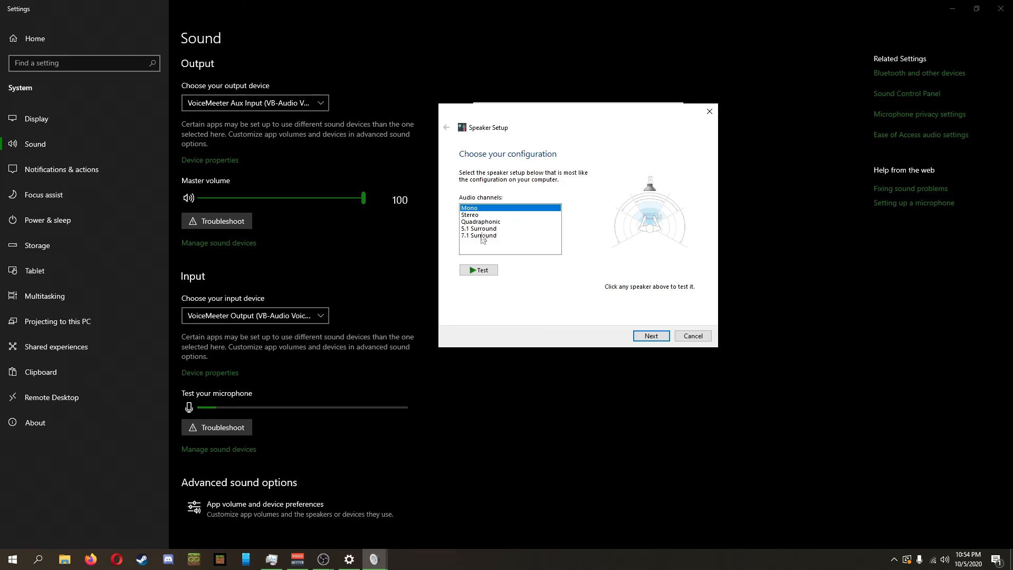
{"action": "left_click", "coordinate": [499, 215]}
{"action": "left_click", "coordinate": [693, 336]}
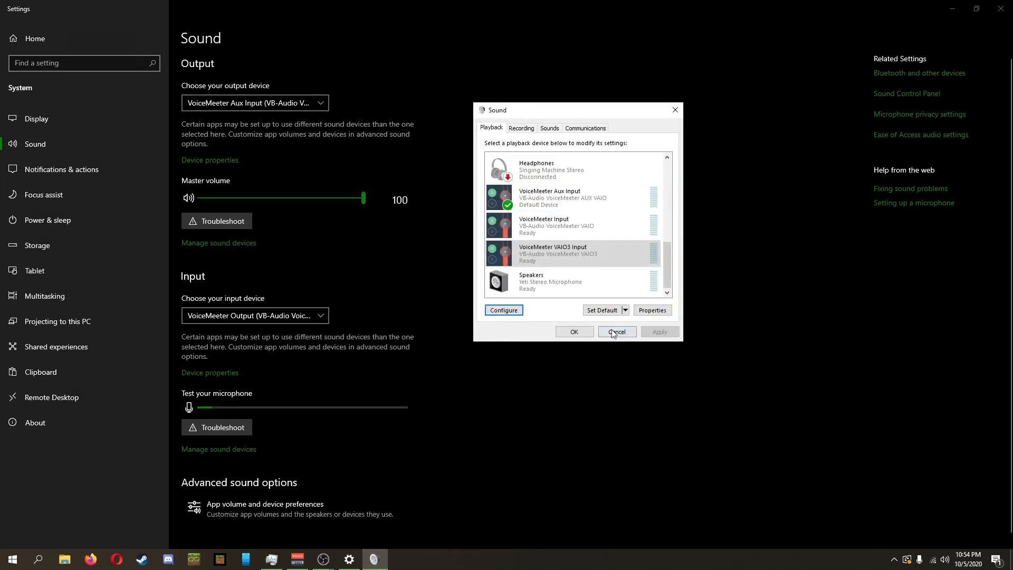
{"action": "left_click", "coordinate": [571, 338]}
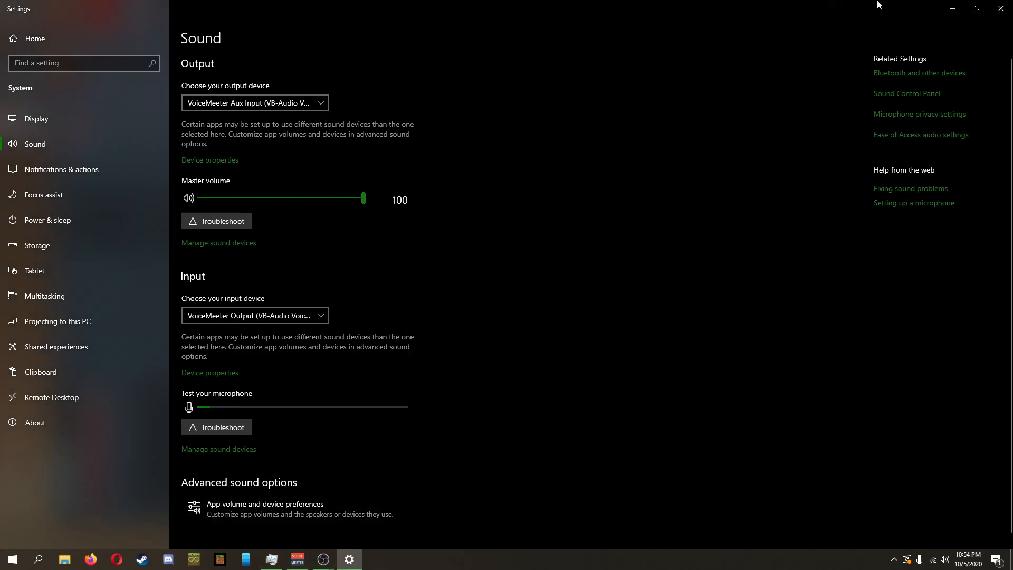
- Minimize Settings and reposition the VoiceMeeter window near the middle of the desktop
{"action": "left_click", "coordinate": [943, 6]}
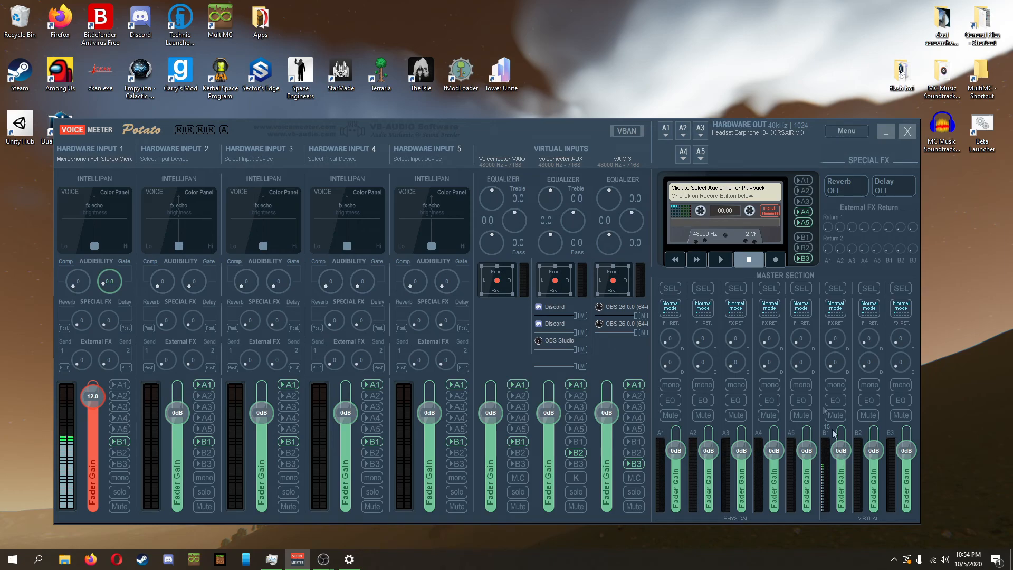
{"action": "left_click_drag", "start_coordinate": [567, 122], "coordinate": [521, 114]}
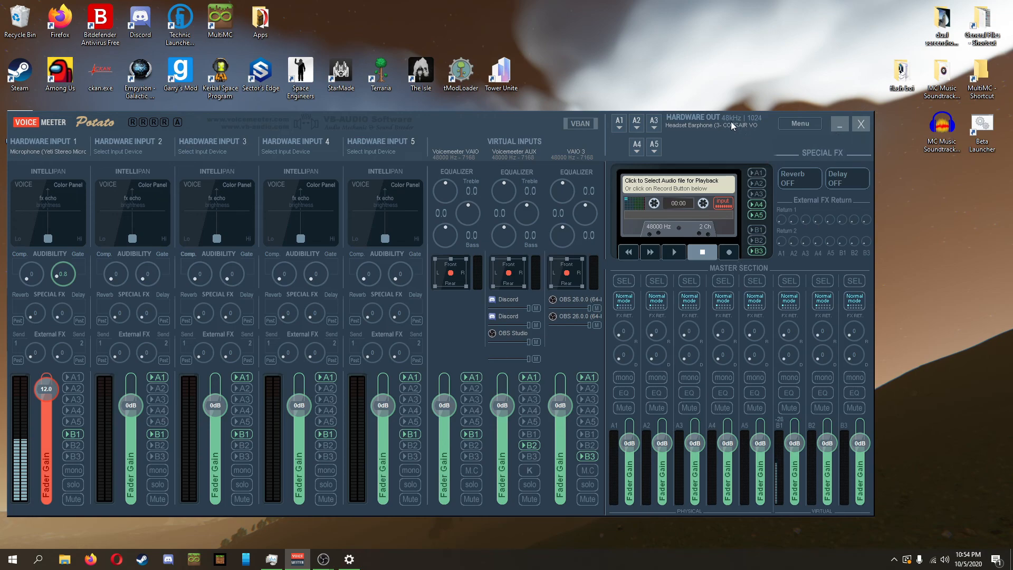
{"action": "left_click_drag", "start_coordinate": [540, 119], "coordinate": [629, 107]}
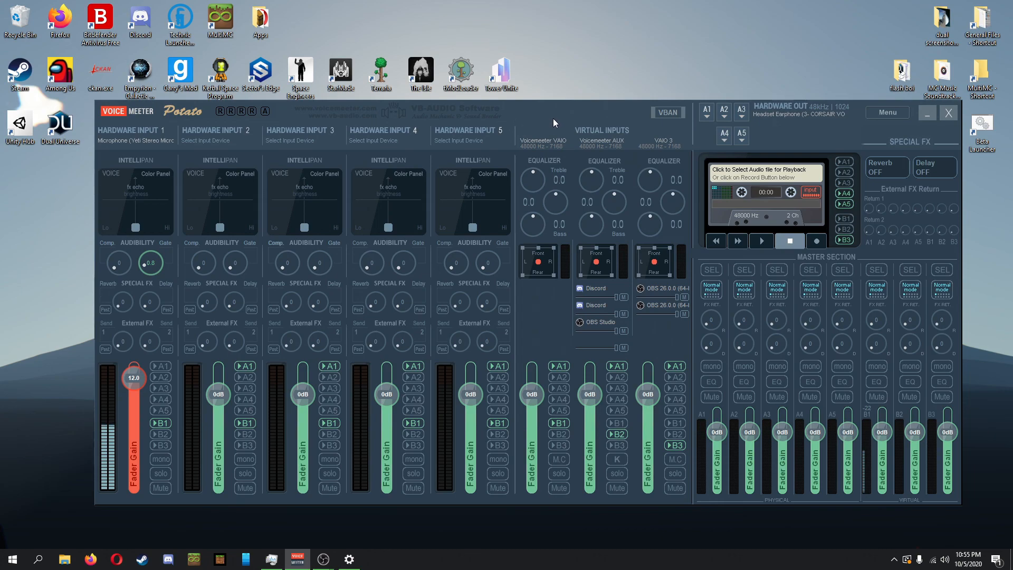
{"action": "left_click_drag", "start_coordinate": [616, 105], "coordinate": [599, 128]}
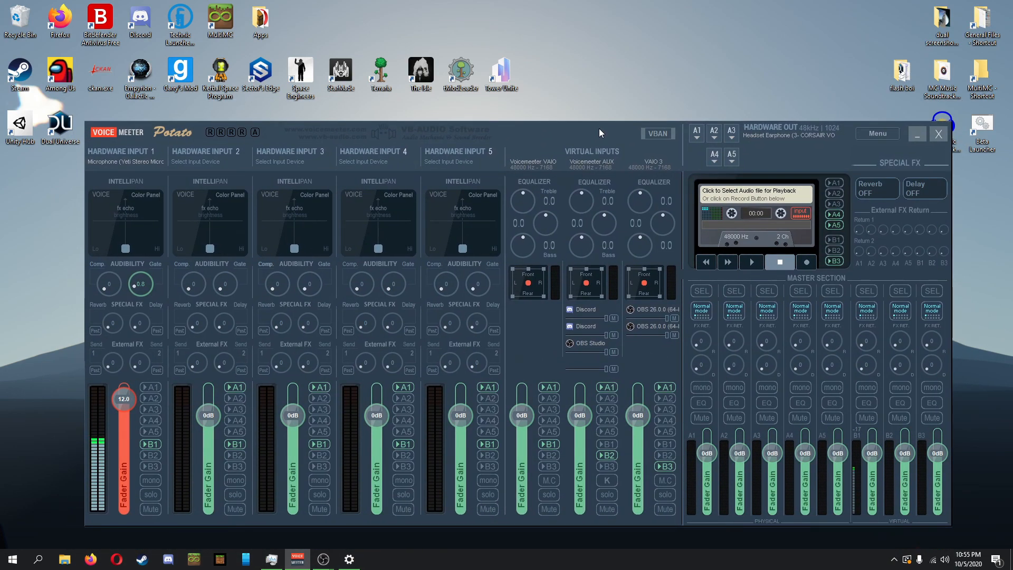